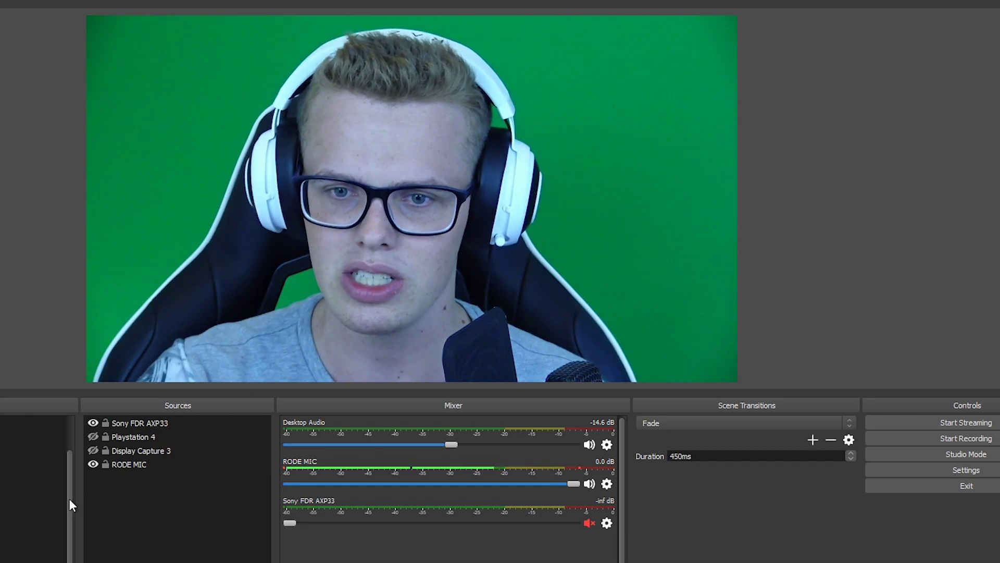
# - Record the presenter posing with expressions from the Sony FDR AXP33 camera in OBS, then stop
pyautogui.click(123, 424)
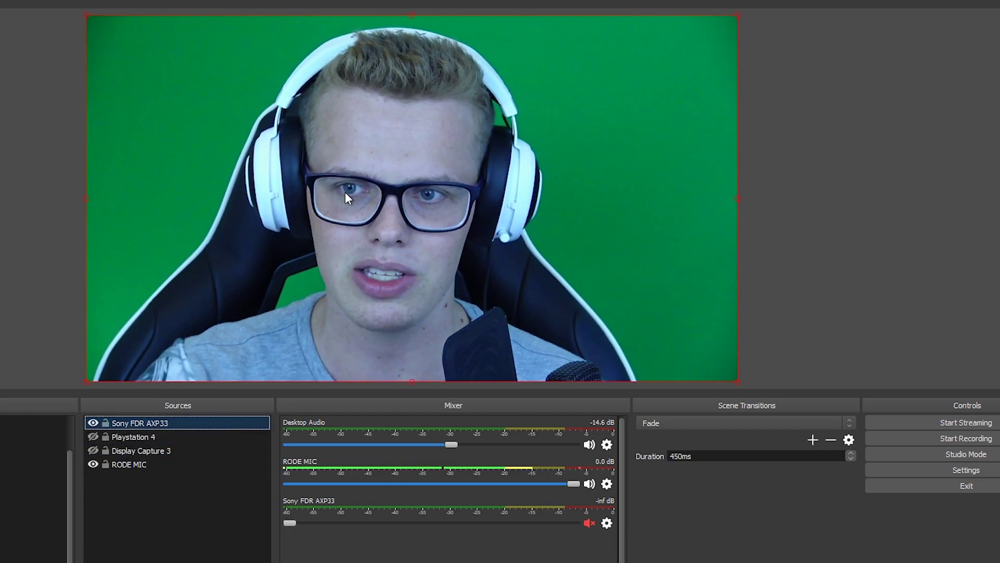
pyautogui.click(770, 229)
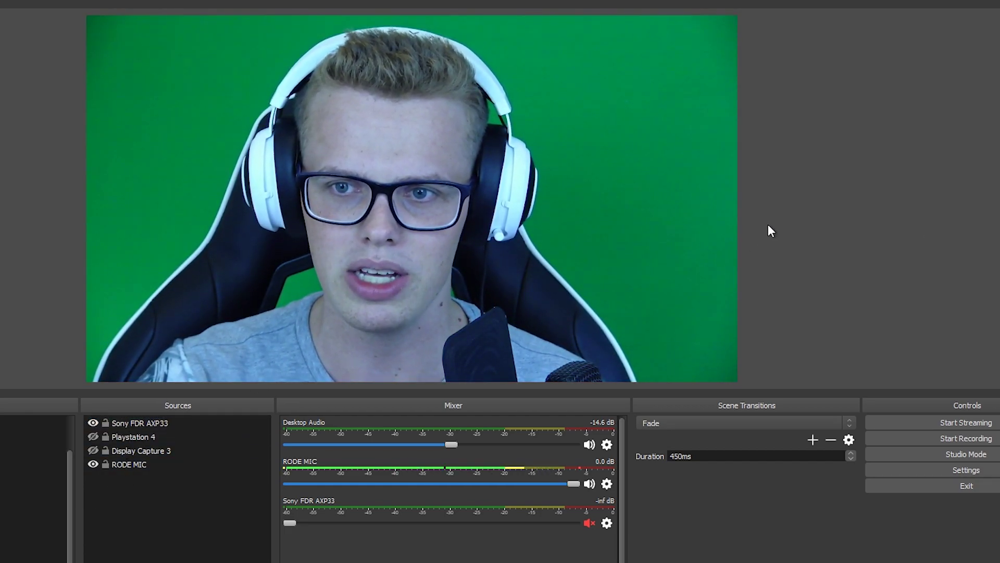
pyautogui.click(992, 440)
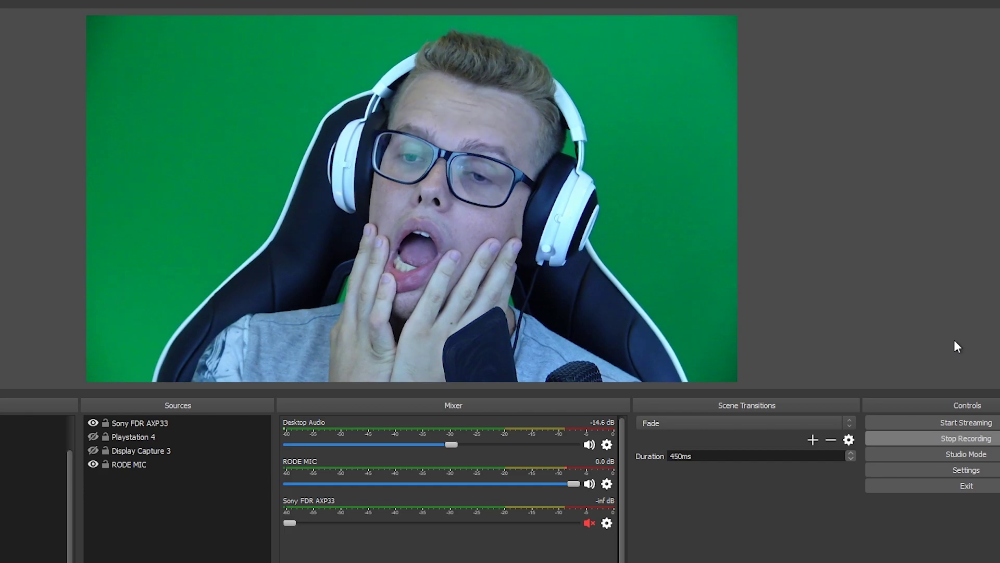
pyautogui.click(981, 441)
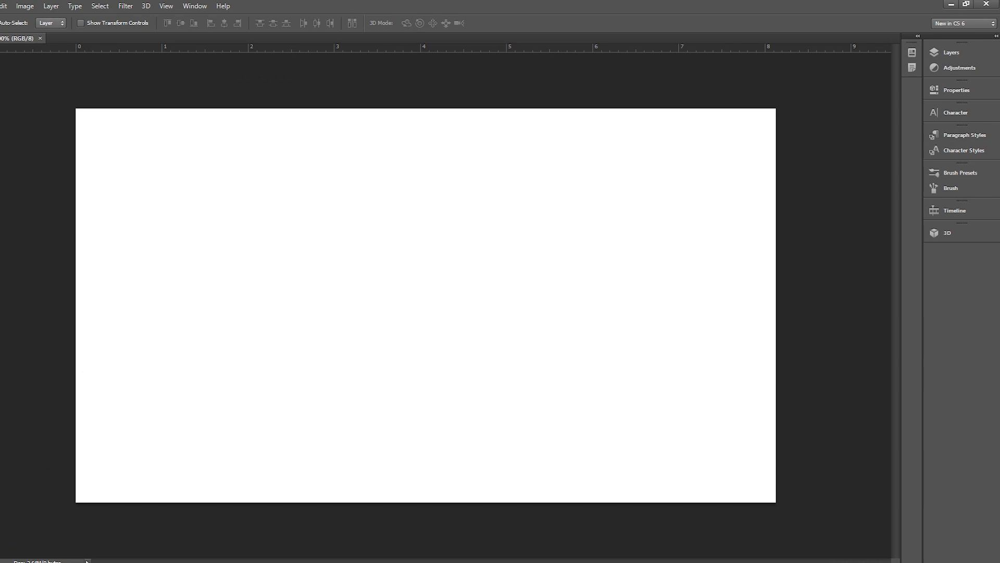
# - Create a new document 1920 px wide, 1080 px high at 400 pixels/inch
pyautogui.click(3, 6)
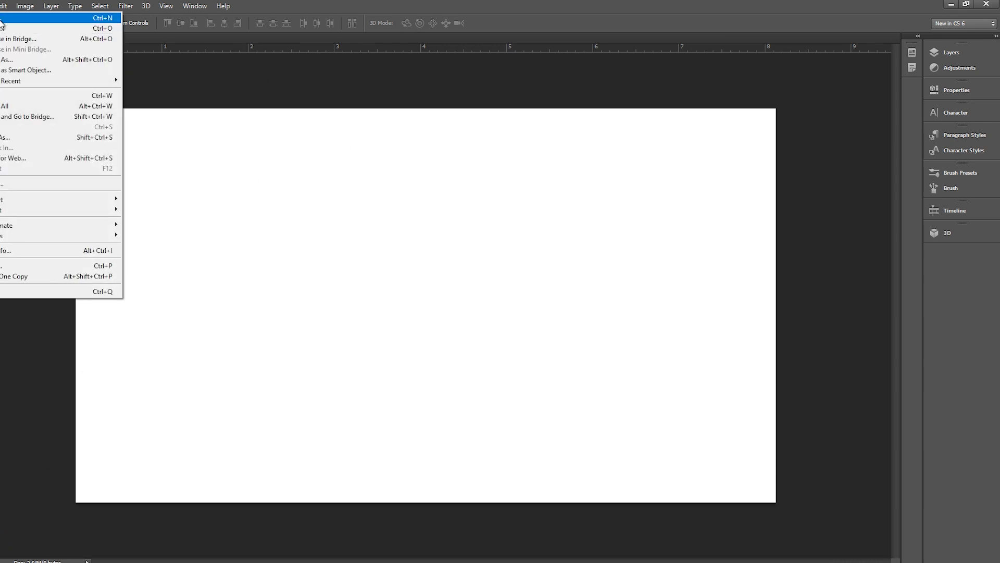
pyautogui.click(10, 18)
pyautogui.doubleClick(424, 210)
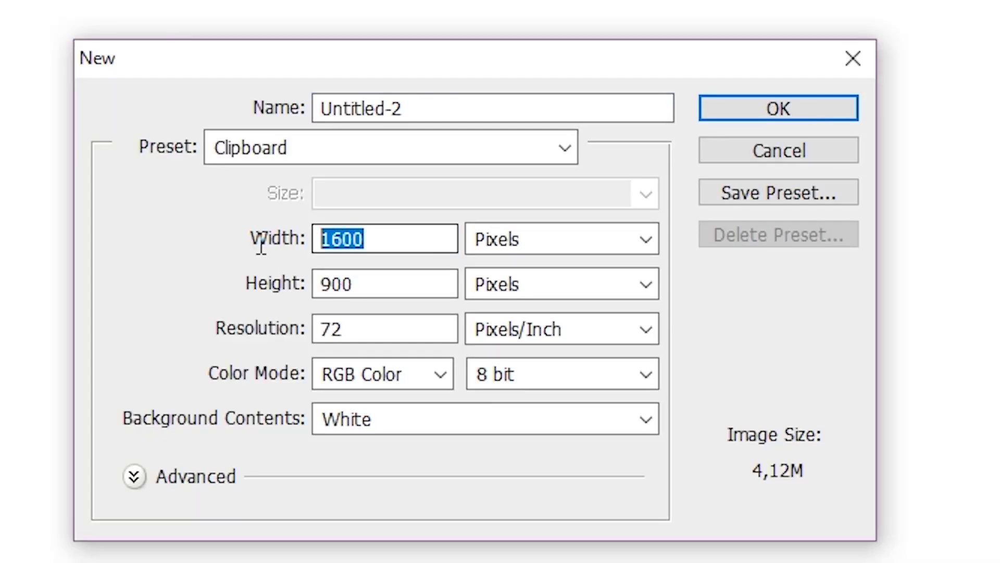
pyautogui.write('129')
pyautogui.press('BackSpace')
pyautogui.press('BackSpace')
pyautogui.write('920')
pyautogui.press('Tab')
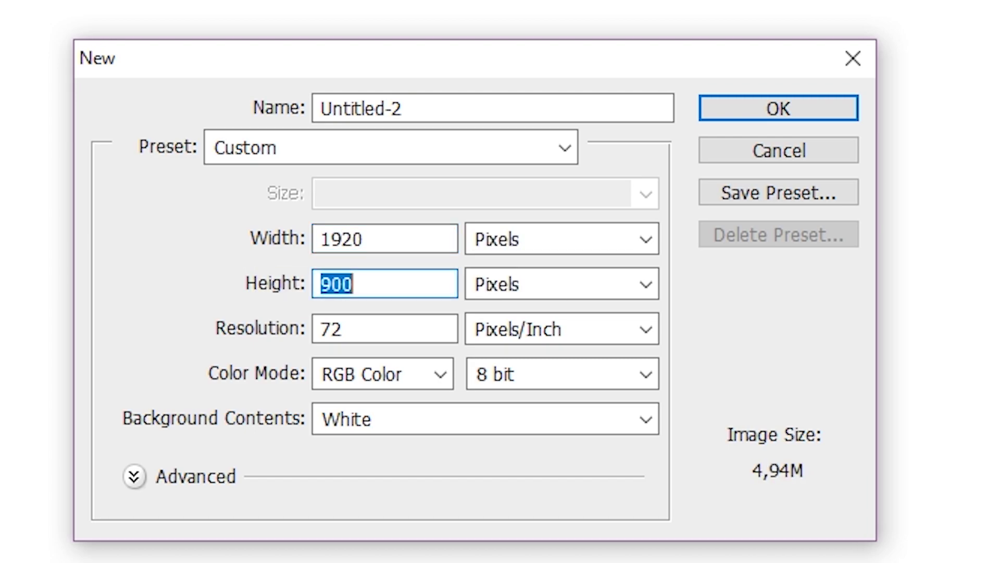
pyautogui.write('7')
pyautogui.press('BackSpace')
pyautogui.write('1080')
pyautogui.press('Tab')
pyautogui.press('Tab')
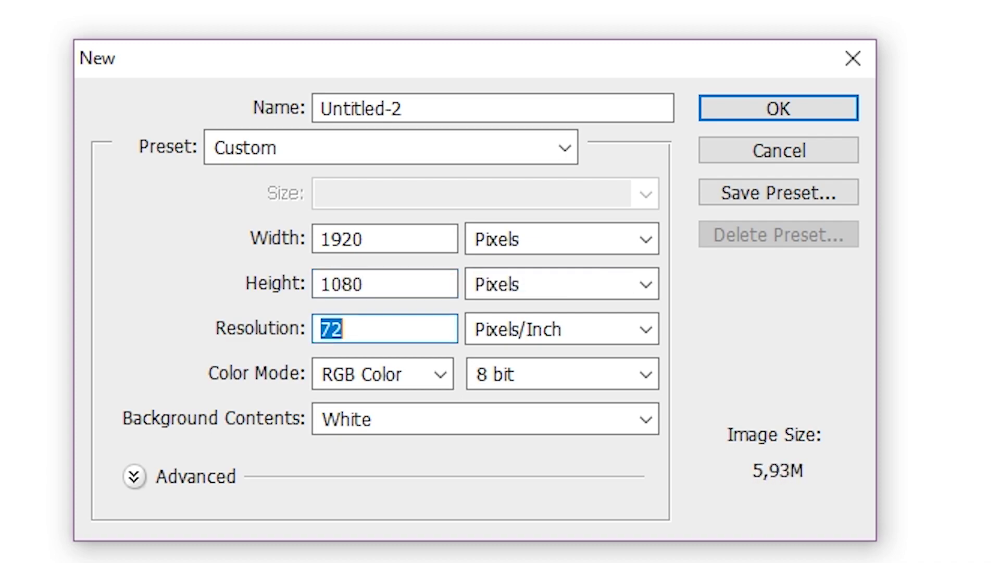
pyautogui.write('400')
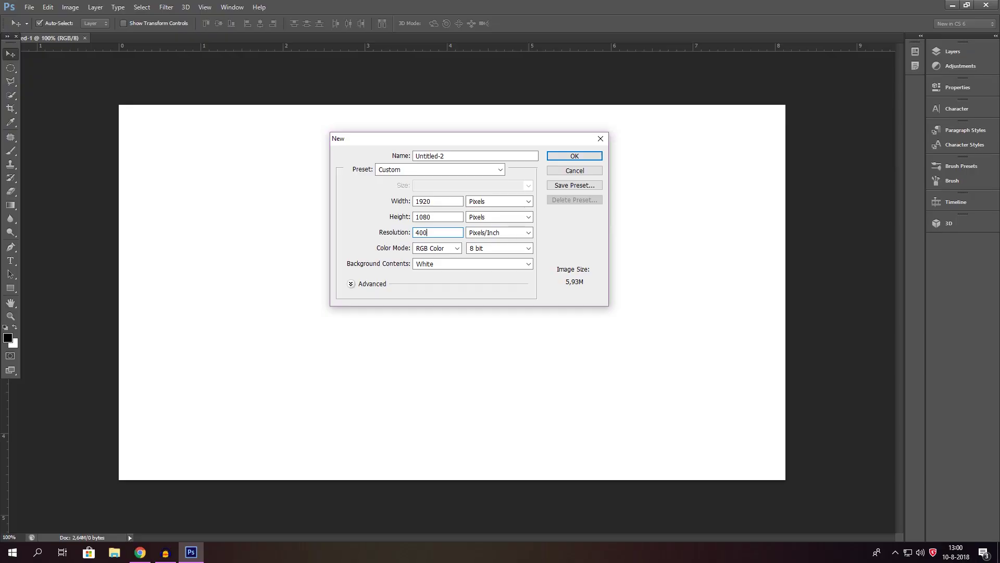
pyautogui.press('Return')
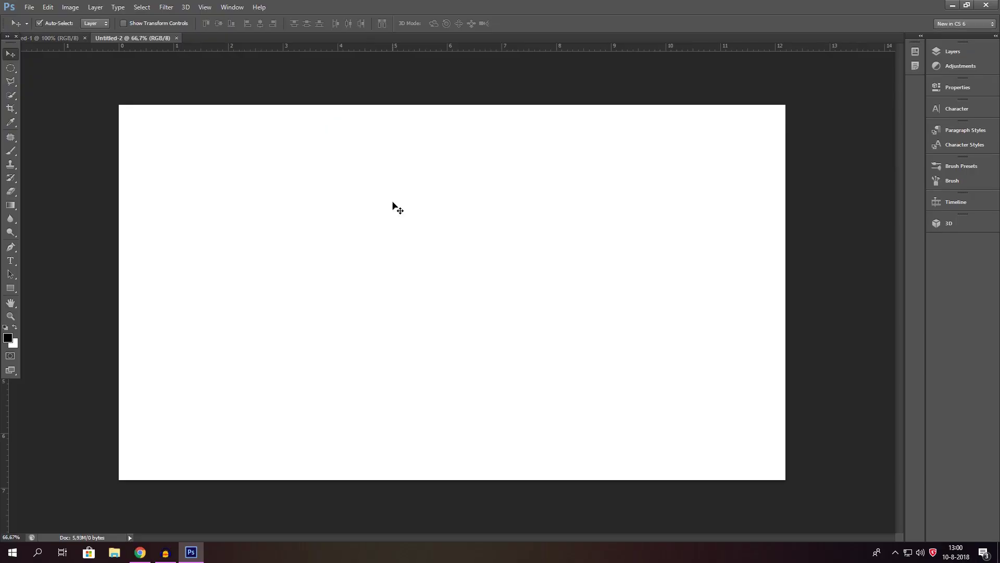
# - Dismiss the locked-layer error and open a maximized File Explorer window
pyautogui.click(380, 205)
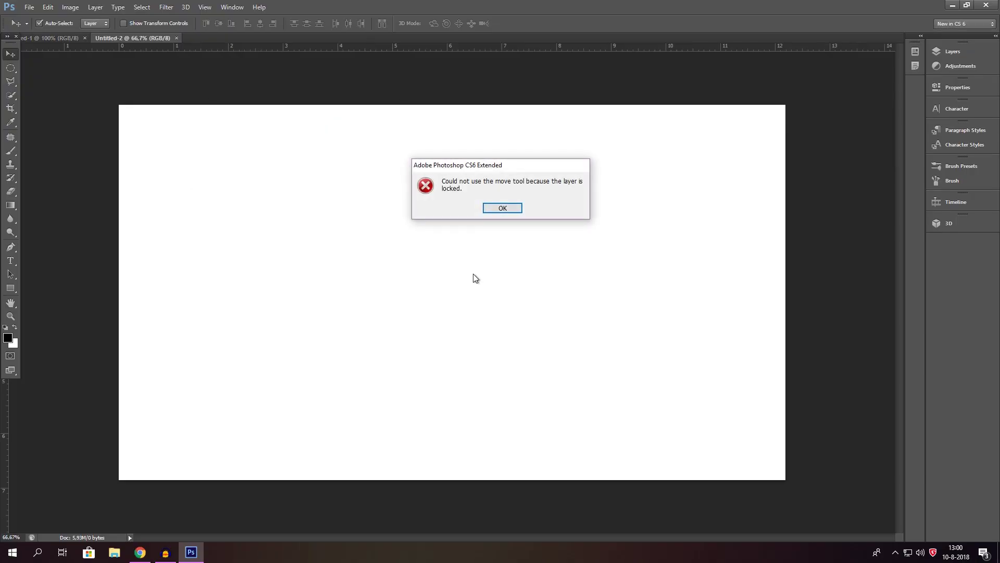
pyautogui.click(520, 211)
pyautogui.press('super+e')
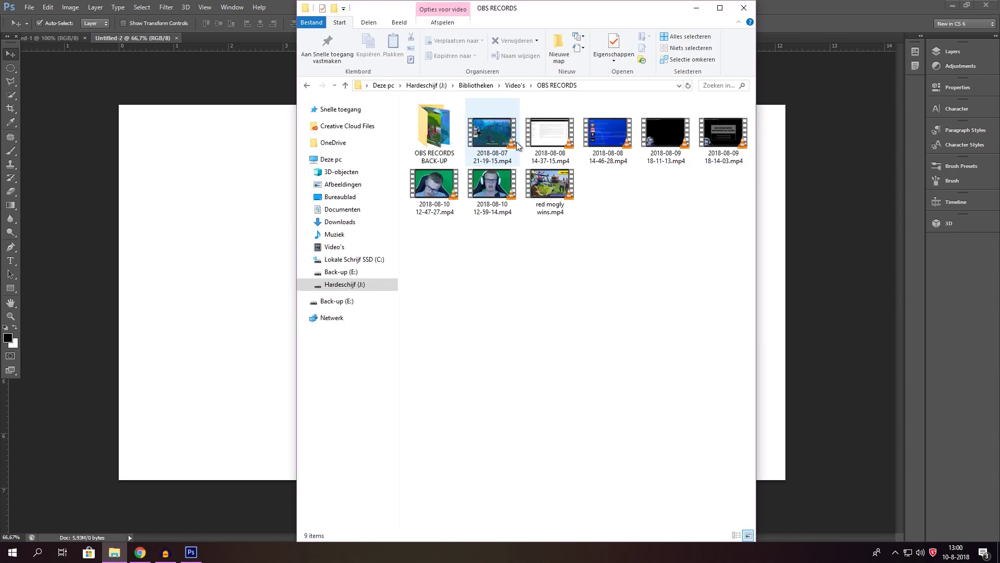
pyautogui.moveTo(555, 19); pyautogui.dragTo(461, 58)
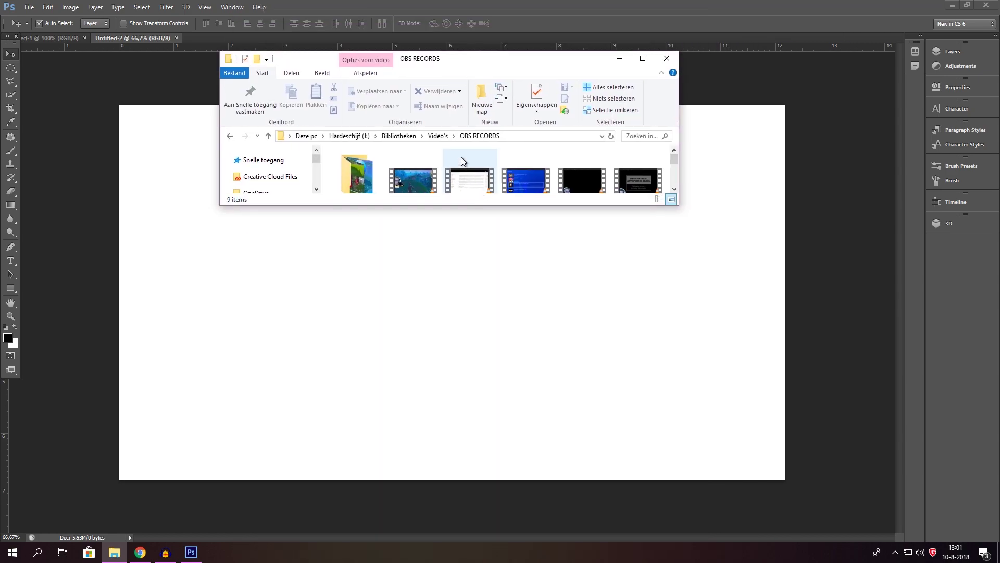
pyautogui.doubleClick(462, 58)
pyautogui.click(511, 137)
pyautogui.rightClick(531, 132)
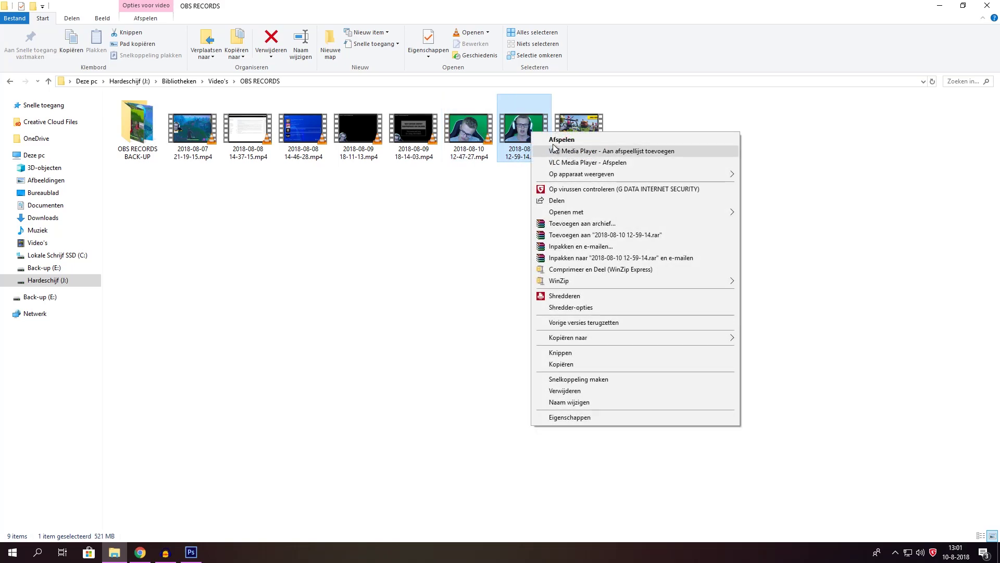
pyautogui.click(554, 140)
pyautogui.doubleClick(505, 186)
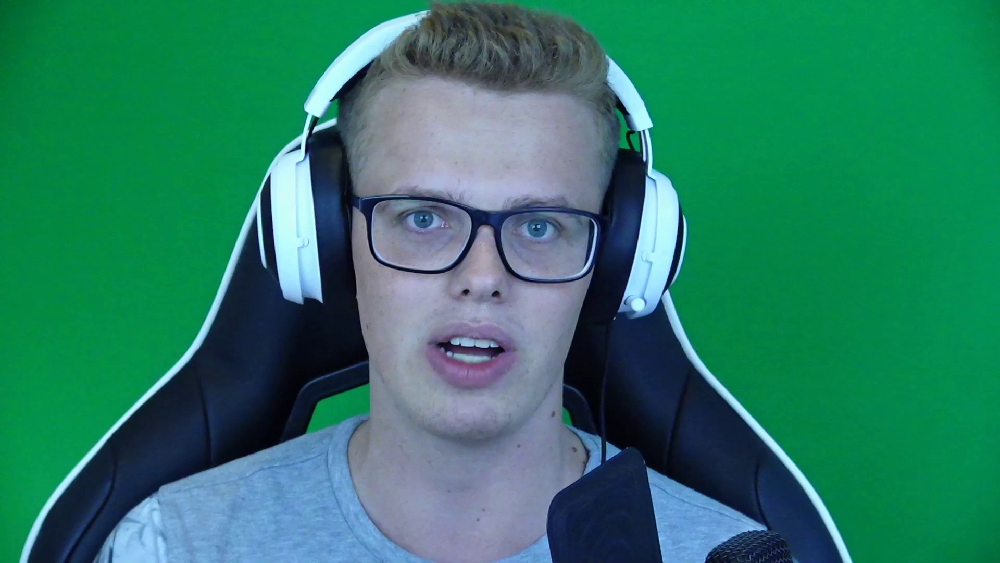
# - Scrub to the shocked expression around 00:15–00:16 and resume playback
pyautogui.moveTo(227, 383)
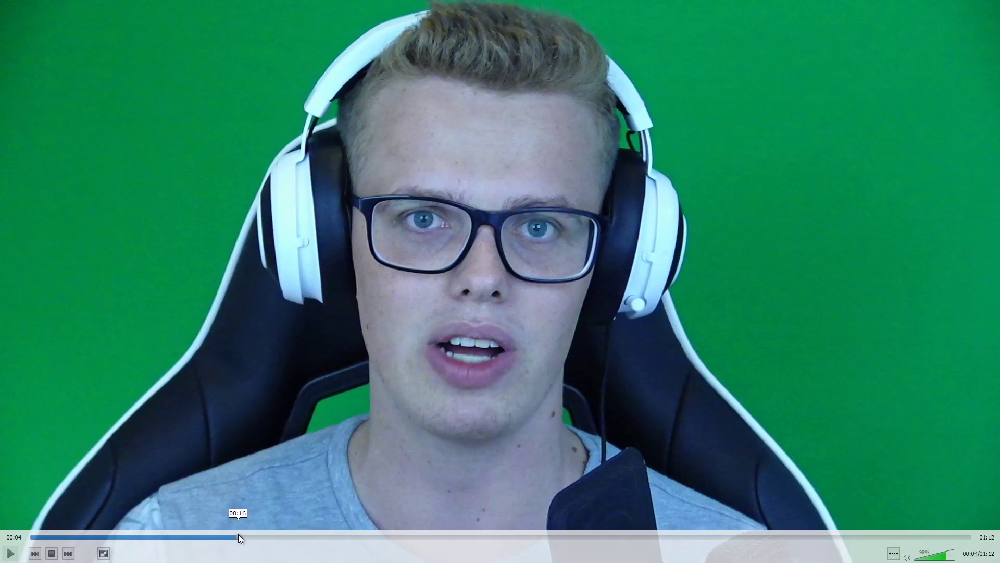
pyautogui.click(241, 537)
pyautogui.click(10, 555)
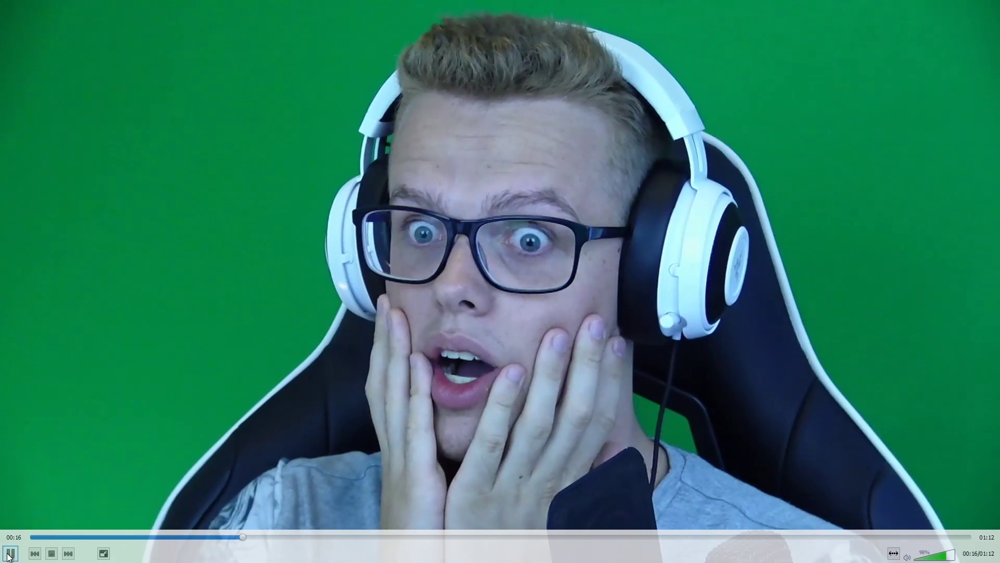
pyautogui.click(9, 554)
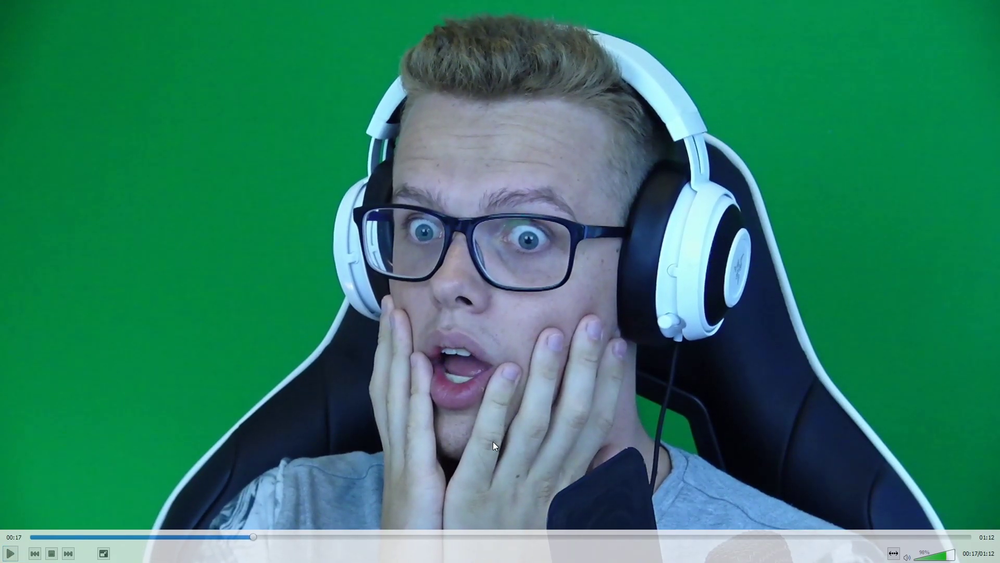
pyautogui.doubleClick(211, 446)
pyautogui.doubleClick(212, 446)
pyautogui.click(225, 537)
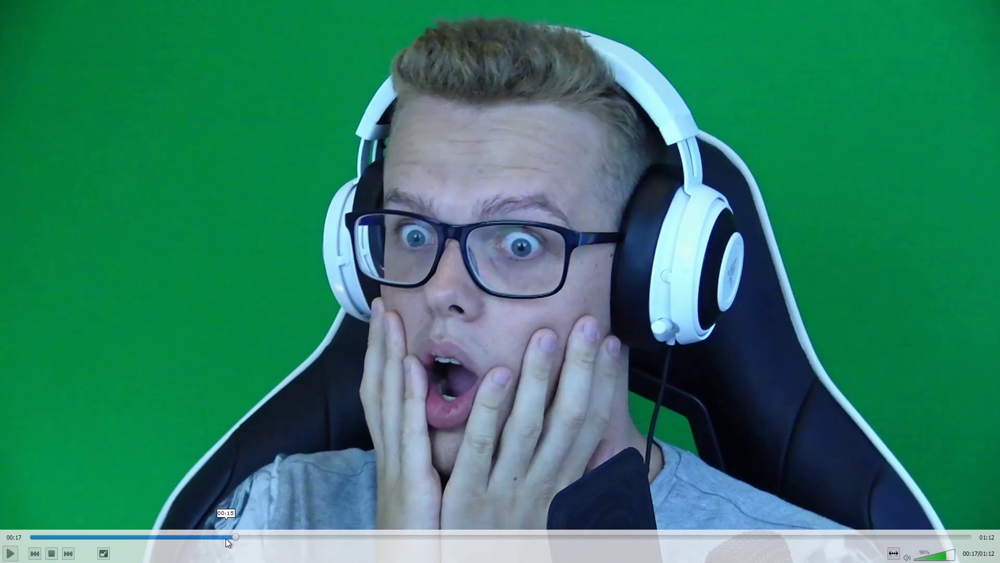
pyautogui.click(12, 552)
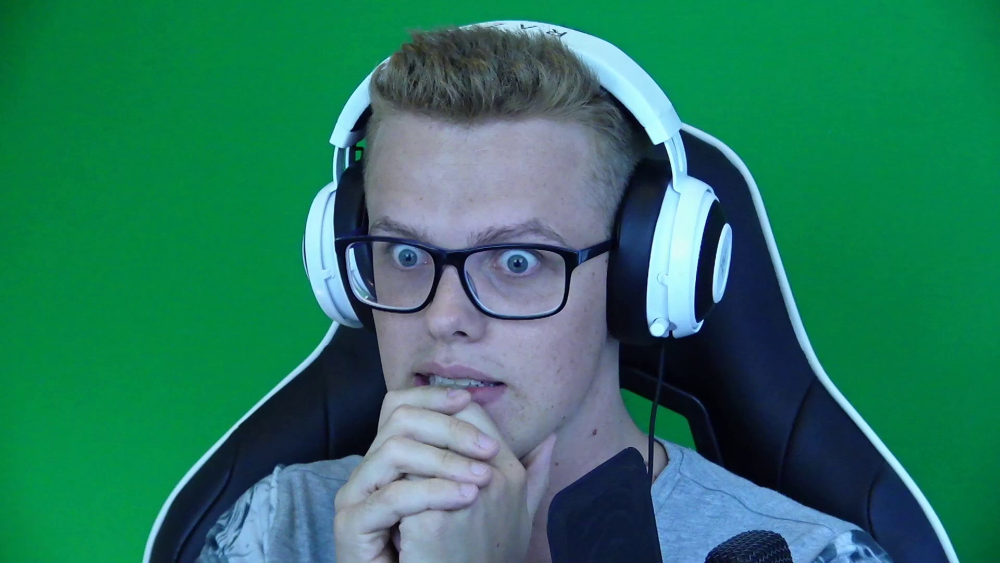
# - Skip ahead to about 01:01–01:04, then exit full screen
pyautogui.moveTo(358, 316)
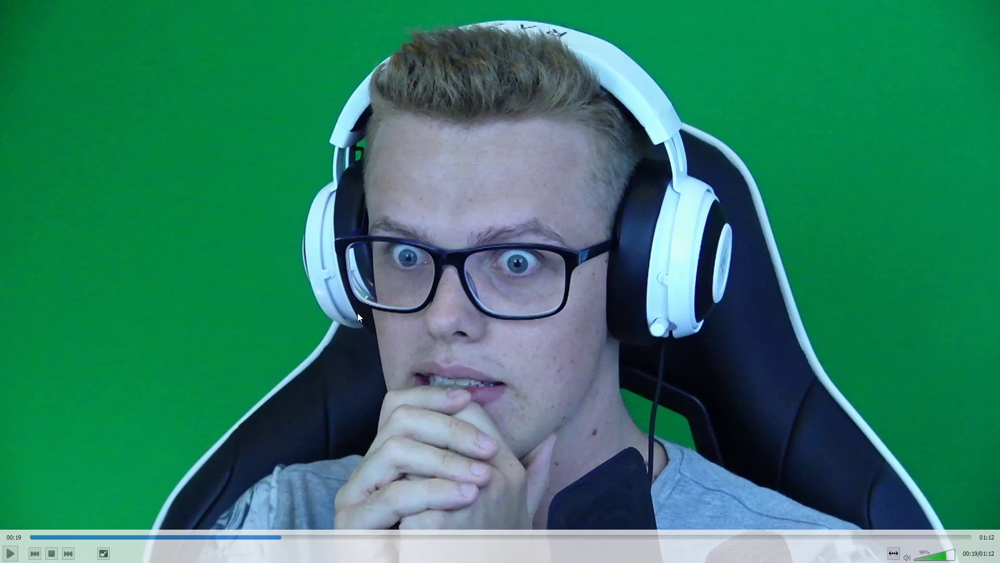
pyautogui.doubleClick(581, 321)
pyautogui.doubleClick(505, 289)
pyautogui.moveTo(745, 537); pyautogui.dragTo(877, 537)
pyautogui.click(847, 529)
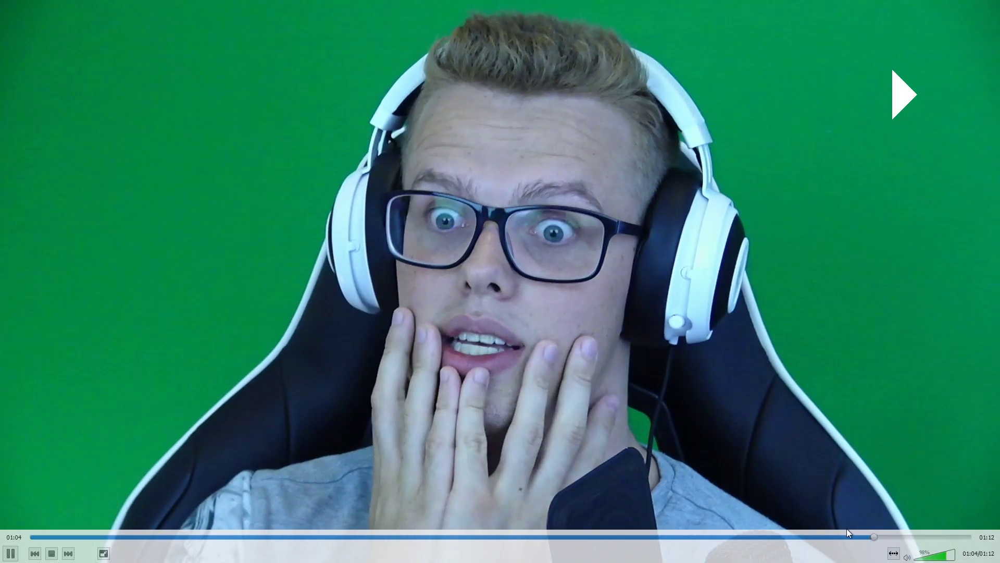
pyautogui.click(820, 538)
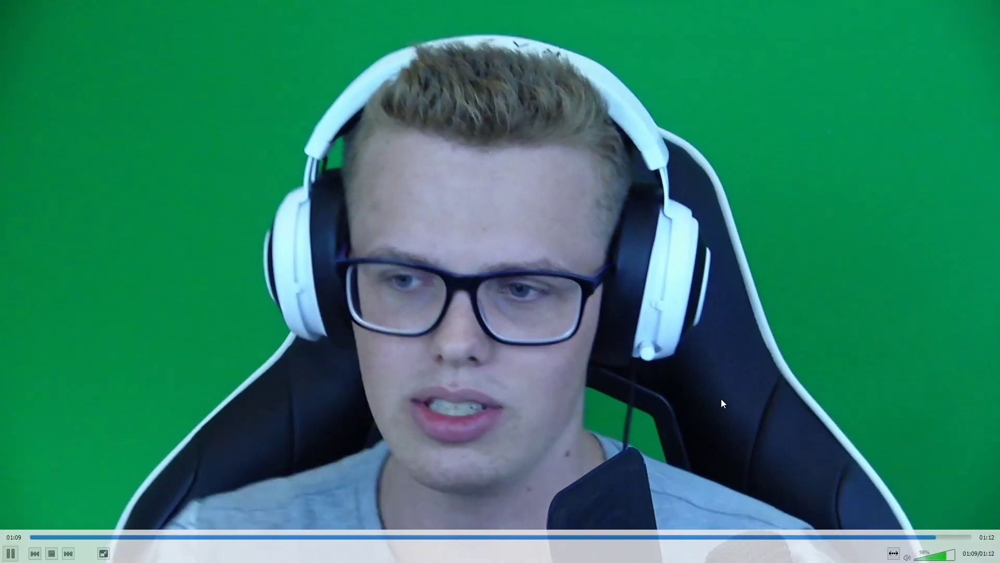
pyautogui.doubleClick(632, 370)
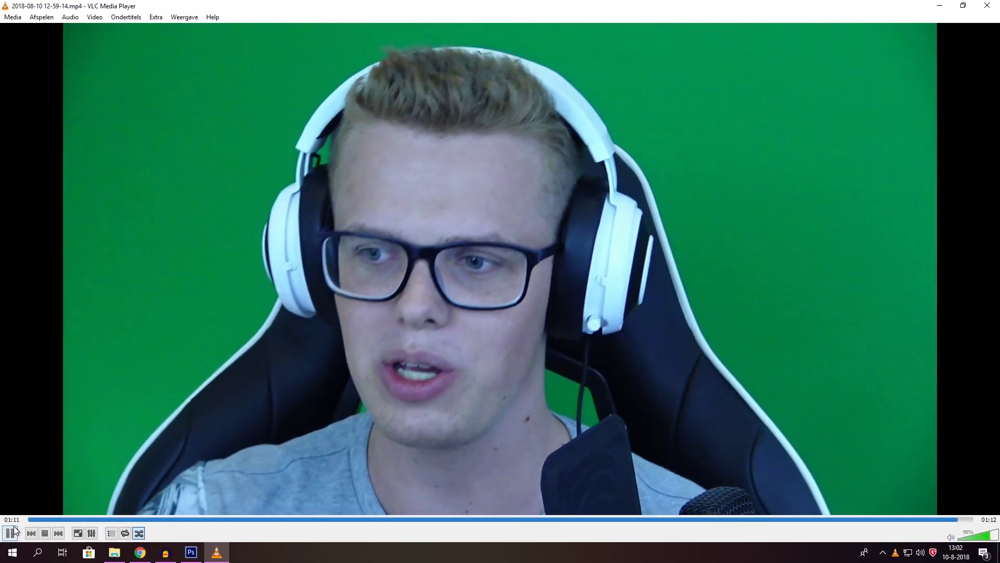
# - Close VLC and paste the captured shocked-face frame into Untitled-2 as Layer 1
pyautogui.click(988, 5)
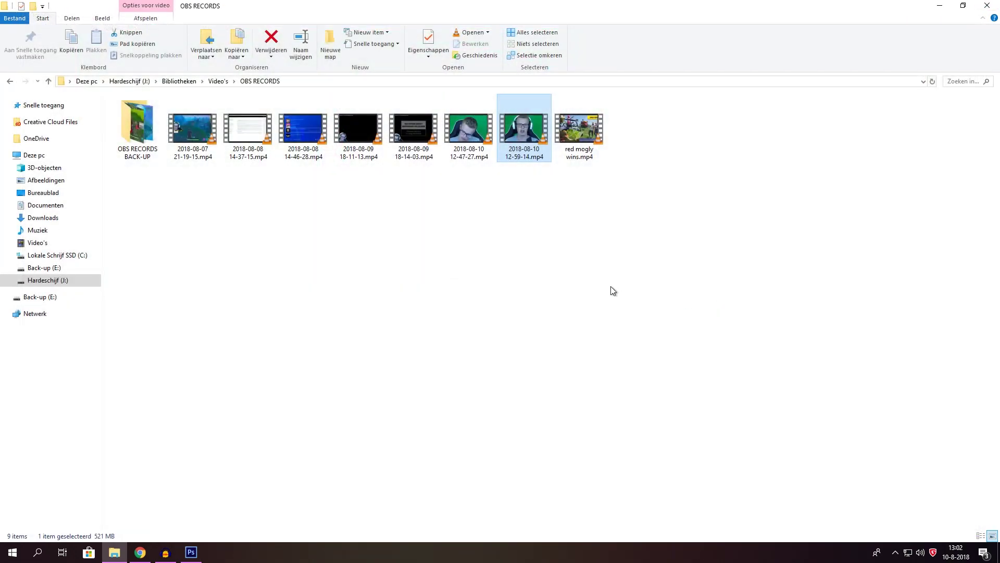
pyautogui.click(191, 555)
pyautogui.hotkey('ctrl', 'v')
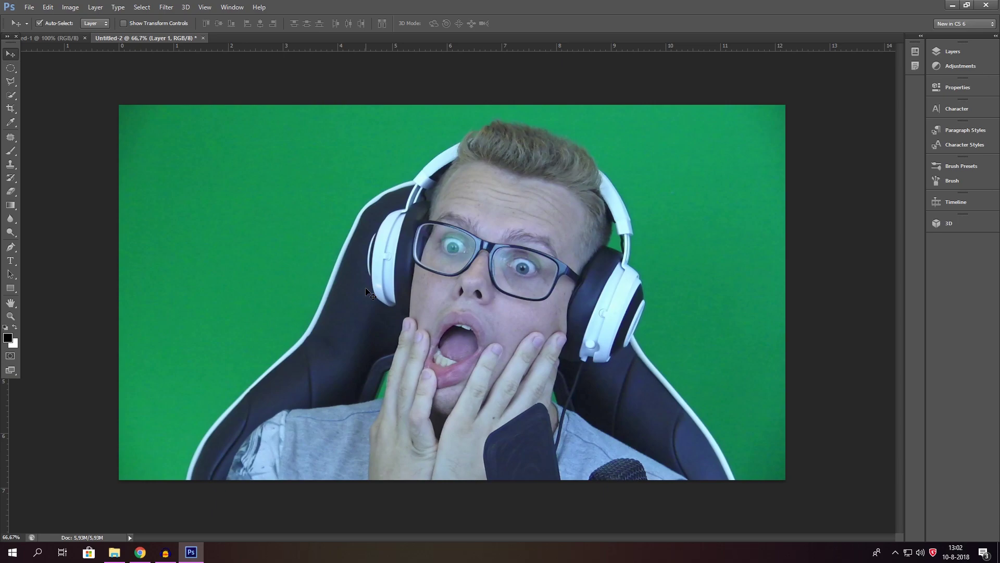
pyautogui.click(943, 55)
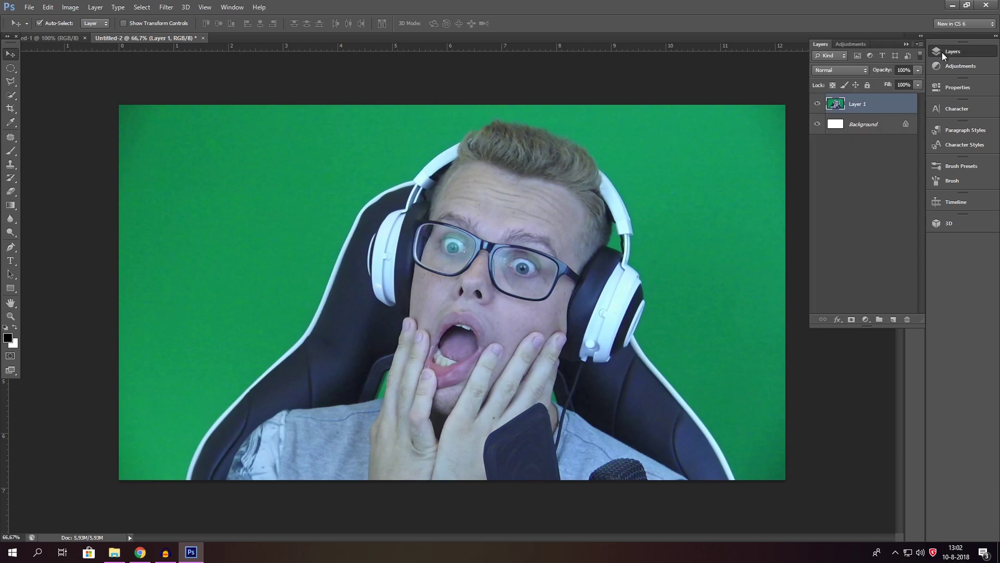
# - Zoom in on the lower-left chair edge, then fit the whole image on screen
pyautogui.click(10, 316)
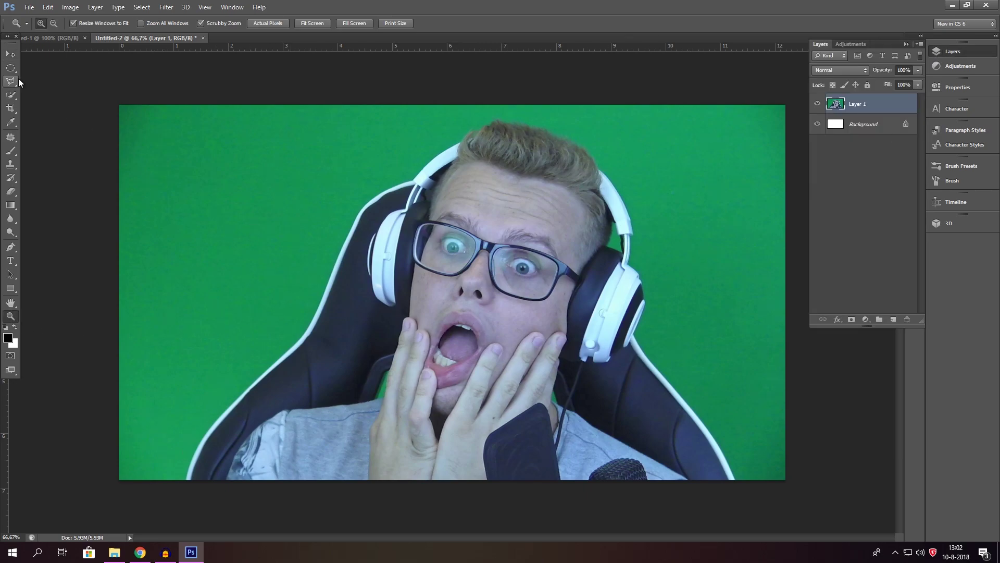
pyautogui.click(258, 477)
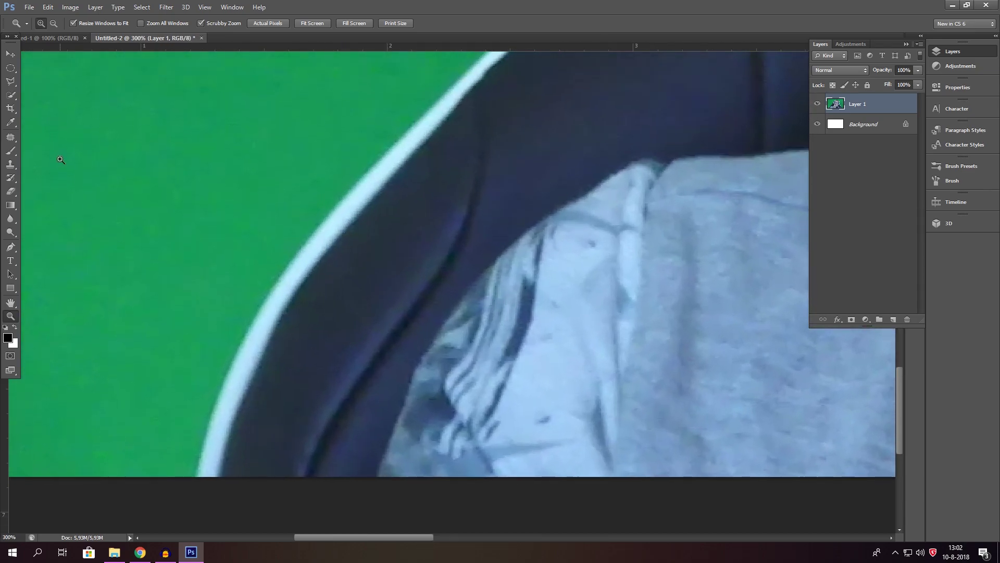
pyautogui.click(11, 81)
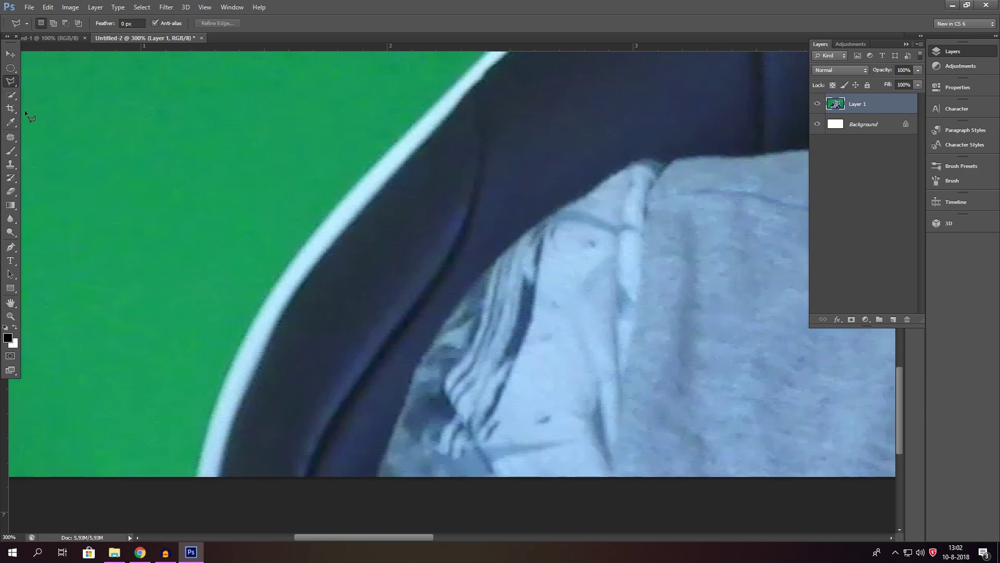
pyautogui.click(10, 317)
pyautogui.rightClick(218, 252)
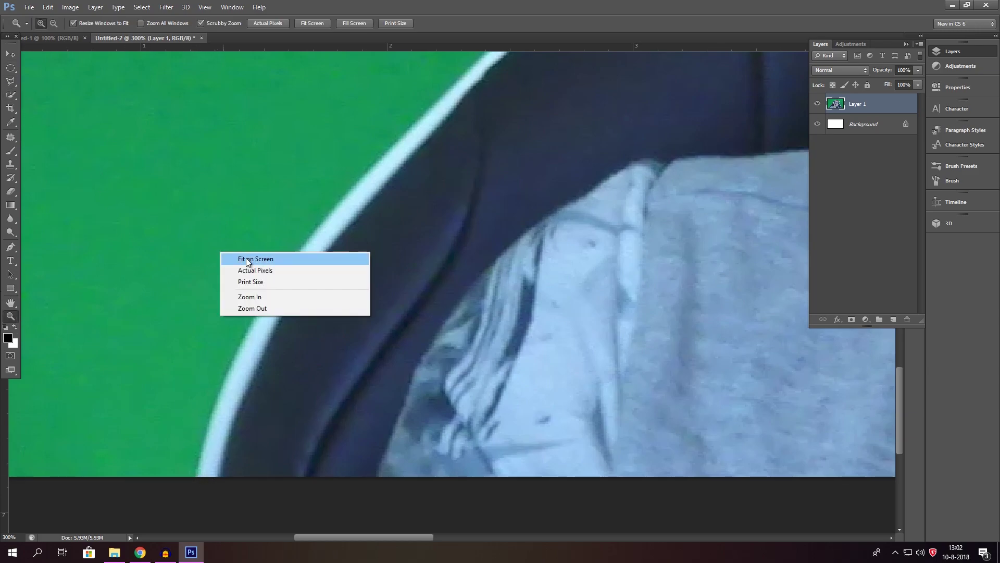
pyautogui.click(342, 261)
pyautogui.click(11, 82)
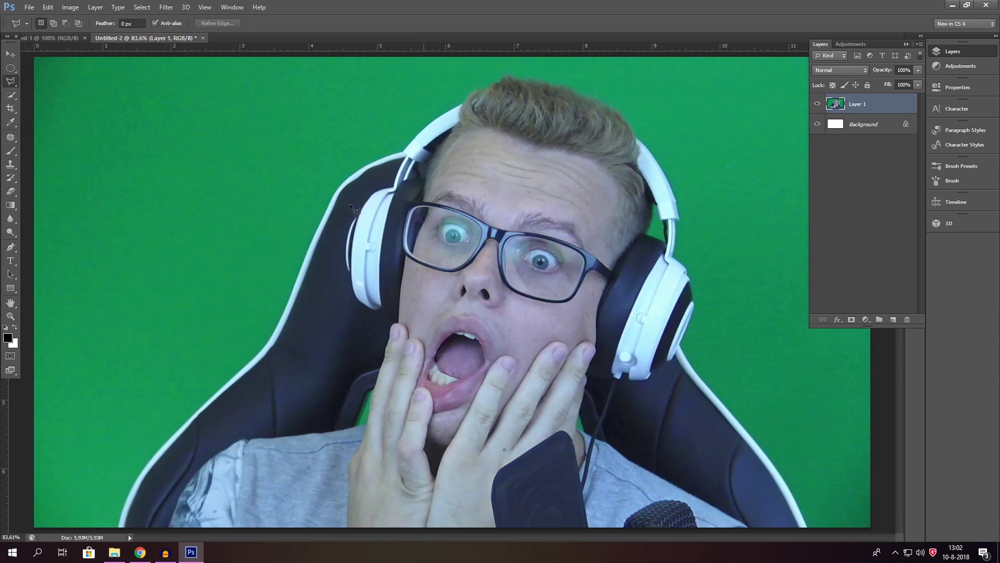
# - Quick-select the chair, shoulders and right headphone, subtracting the left eye area
pyautogui.click(11, 95)
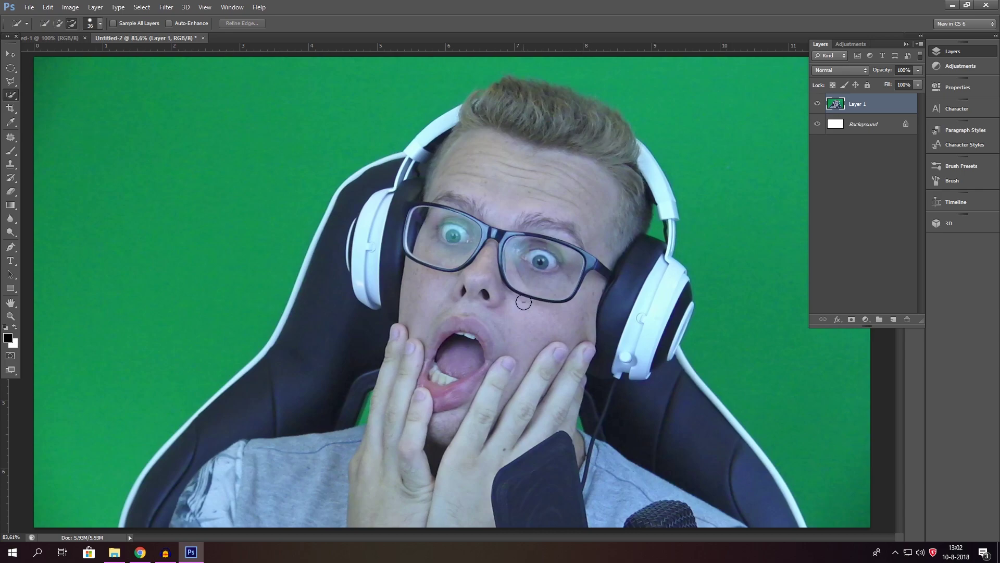
pyautogui.moveTo(214, 515)
pyautogui.mouseDown()
pyautogui.moveTo(159, 483)
pyautogui.moveTo(323, 345)
pyautogui.moveTo(383, 216)
pyautogui.moveTo(437, 189)
pyautogui.moveTo(507, 113)
pyautogui.moveTo(564, 114)
pyautogui.mouseUp()
pyautogui.moveTo(639, 157)
pyautogui.mouseDown()
pyautogui.moveTo(669, 245)
pyautogui.moveTo(658, 301)
pyautogui.moveTo(675, 318)
pyautogui.moveTo(668, 354)
pyautogui.moveTo(702, 393)
pyautogui.mouseUp()
pyautogui.moveTo(466, 214)
pyautogui.mouseDown()
pyautogui.moveTo(401, 164)
pyautogui.moveTo(449, 214)
pyautogui.mouseUp()
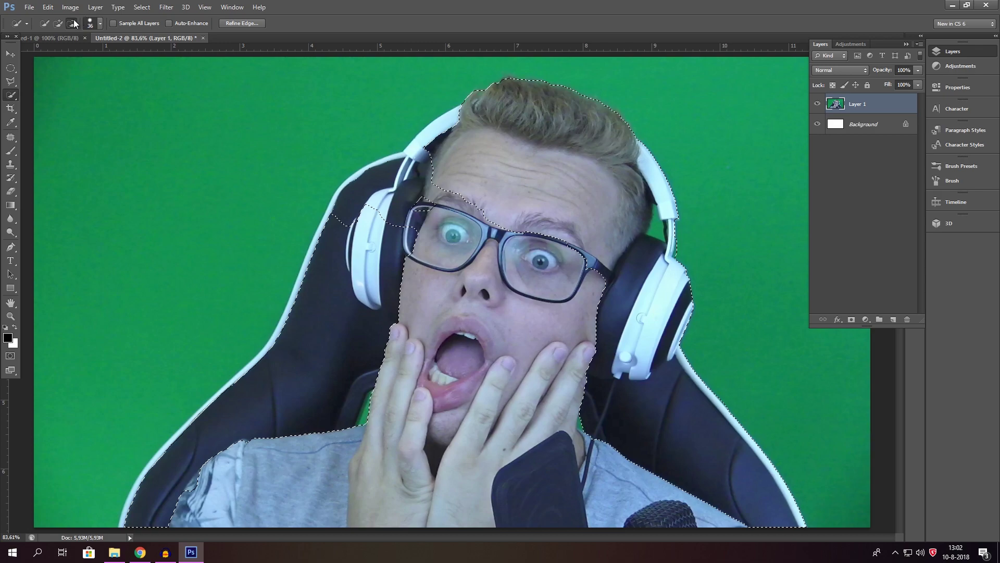
pyautogui.click(58, 24)
# - Add the eyebrows, glasses, mouth, hand, headband, chair edge and lower shirt to the selection
pyautogui.moveTo(436, 191)
pyautogui.mouseDown()
pyautogui.moveTo(483, 191)
pyautogui.moveTo(485, 229)
pyautogui.mouseUp()
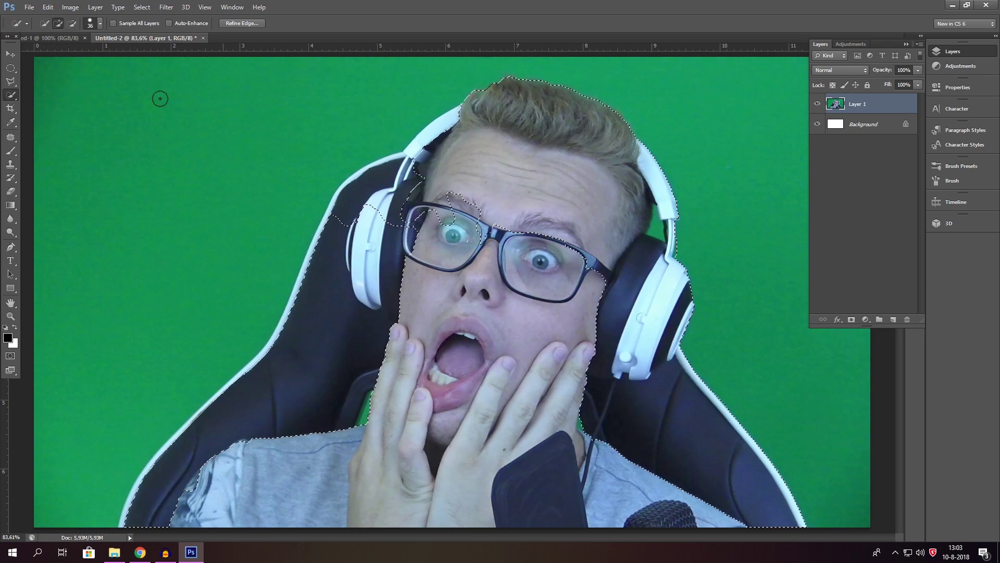
pyautogui.moveTo(446, 276)
pyautogui.mouseDown()
pyautogui.moveTo(495, 222)
pyautogui.moveTo(546, 240)
pyautogui.moveTo(556, 311)
pyautogui.moveTo(579, 352)
pyautogui.moveTo(543, 378)
pyautogui.moveTo(540, 285)
pyautogui.mouseUp()
pyautogui.moveTo(534, 249); pyautogui.dragTo(512, 258)
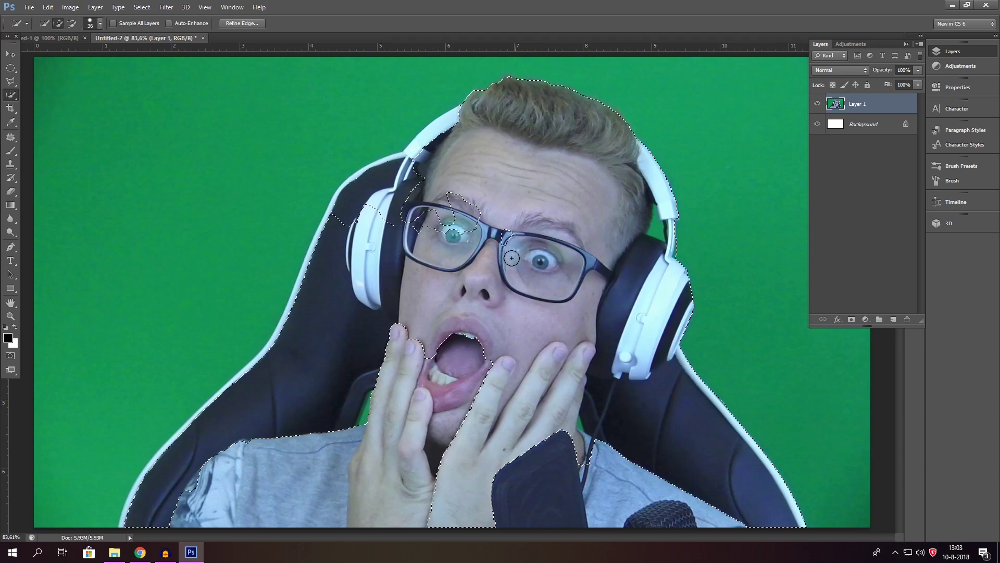
pyautogui.moveTo(474, 206)
pyautogui.mouseDown()
pyautogui.moveTo(444, 213)
pyautogui.moveTo(441, 231)
pyautogui.moveTo(477, 217)
pyautogui.mouseUp()
pyautogui.moveTo(417, 171); pyautogui.dragTo(425, 138)
pyautogui.moveTo(386, 183)
pyautogui.mouseDown()
pyautogui.moveTo(349, 183)
pyautogui.moveTo(337, 208)
pyautogui.mouseUp()
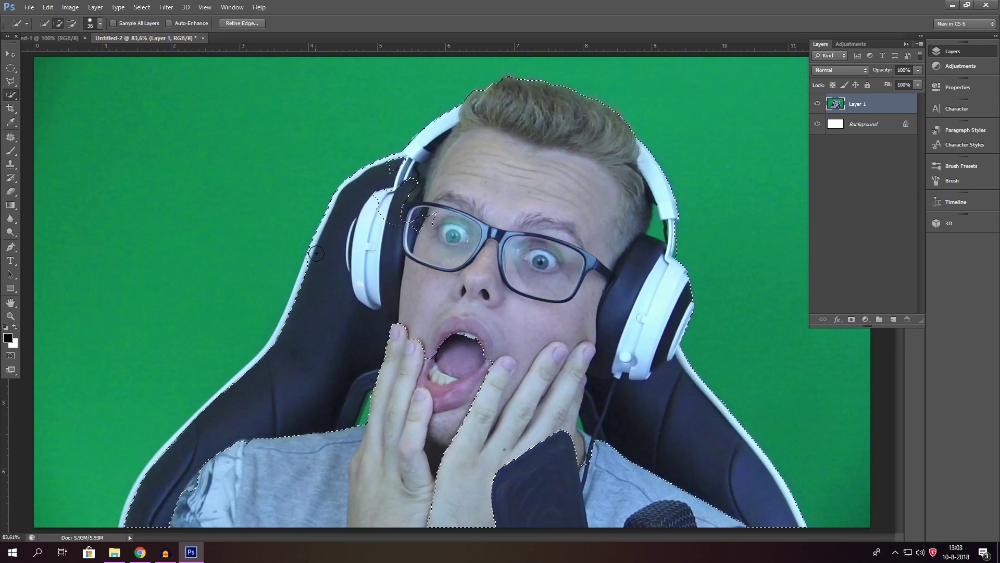
pyautogui.moveTo(294, 313)
pyautogui.mouseDown()
pyautogui.moveTo(270, 368)
pyautogui.moveTo(168, 429)
pyautogui.moveTo(169, 439)
pyautogui.moveTo(190, 432)
pyautogui.moveTo(164, 464)
pyautogui.moveTo(147, 527)
pyautogui.moveTo(238, 484)
pyautogui.moveTo(214, 492)
pyautogui.mouseUp()
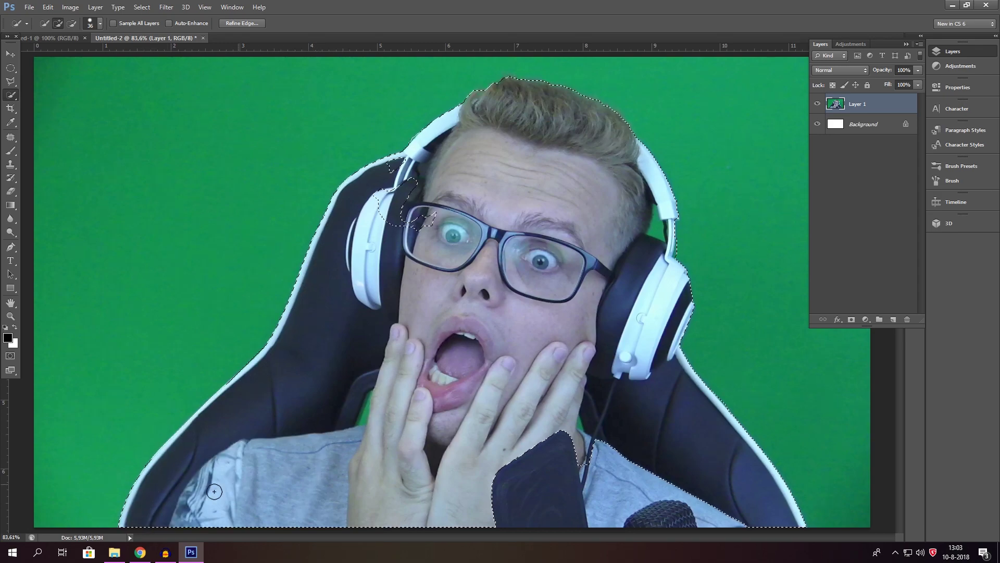
pyautogui.moveTo(493, 473)
pyautogui.mouseDown()
pyautogui.moveTo(701, 515)
pyautogui.moveTo(634, 482)
pyautogui.mouseUp()
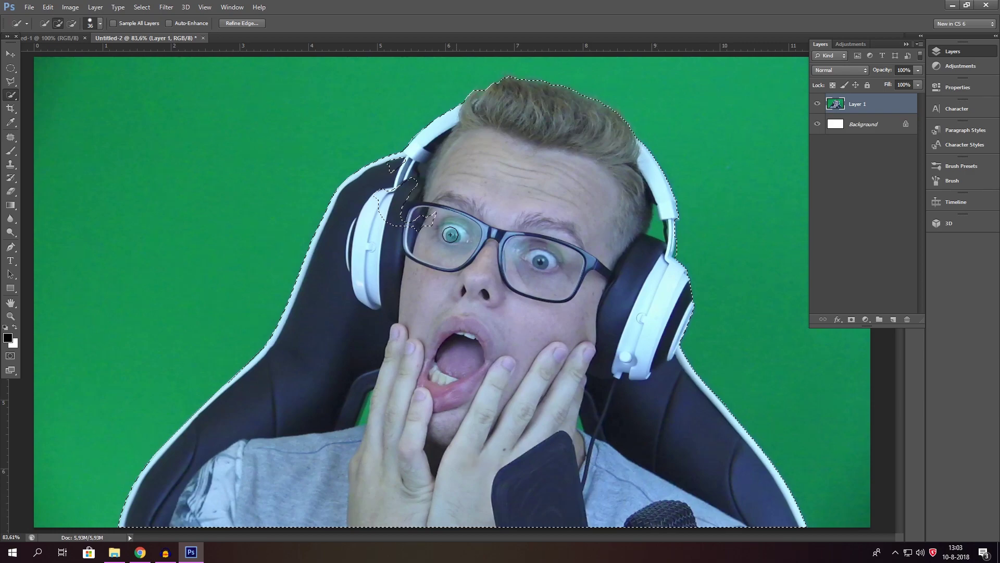
pyautogui.moveTo(380, 200); pyautogui.dragTo(418, 217)
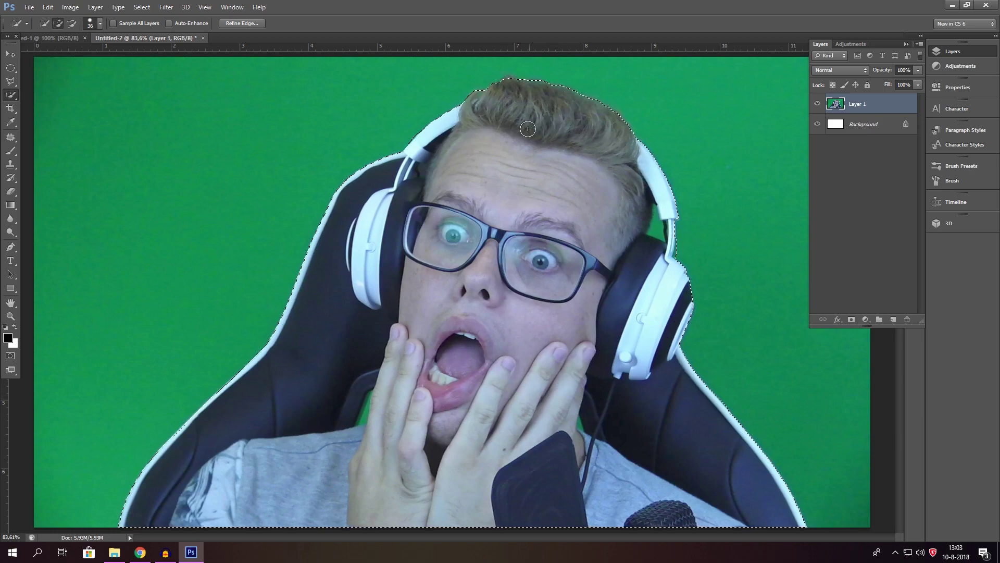
# - Copy the selected presenter to a new Layer 2 with Layer Via Copy
pyautogui.rightClick(456, 256)
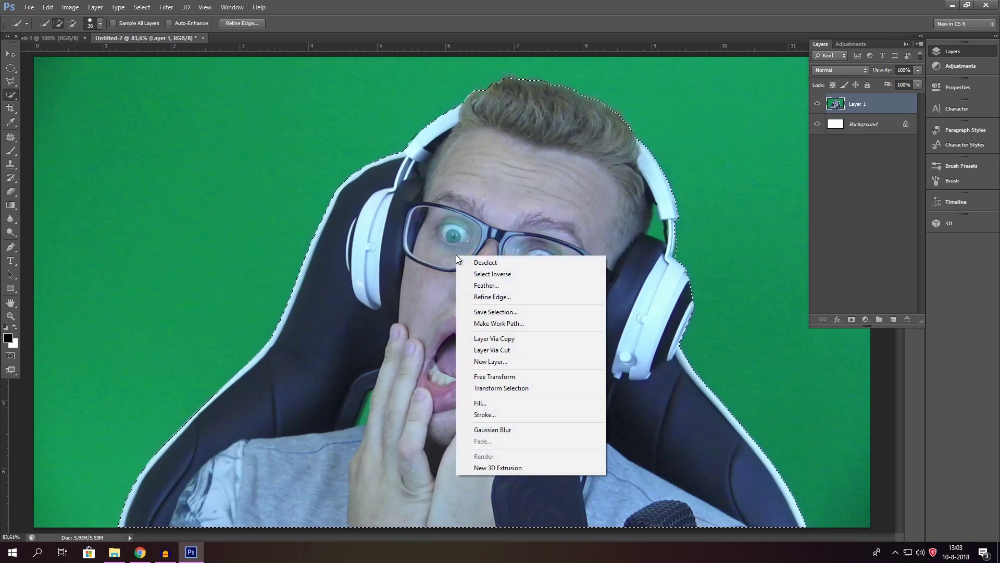
pyautogui.click(521, 339)
pyautogui.click(852, 125)
# - Hide the green-screen Layer 1 and zoom in on the lower-left chair edge
pyautogui.click(818, 124)
pyautogui.click(818, 125)
pyautogui.click(817, 124)
pyautogui.click(818, 124)
pyautogui.click(818, 124)
pyautogui.click(818, 125)
pyautogui.click(818, 125)
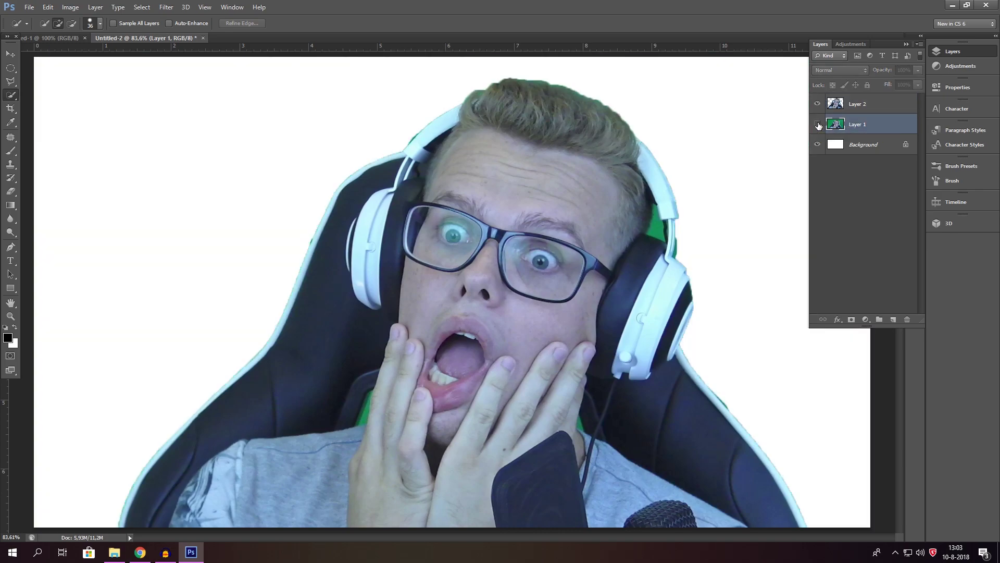
pyautogui.click(11, 316)
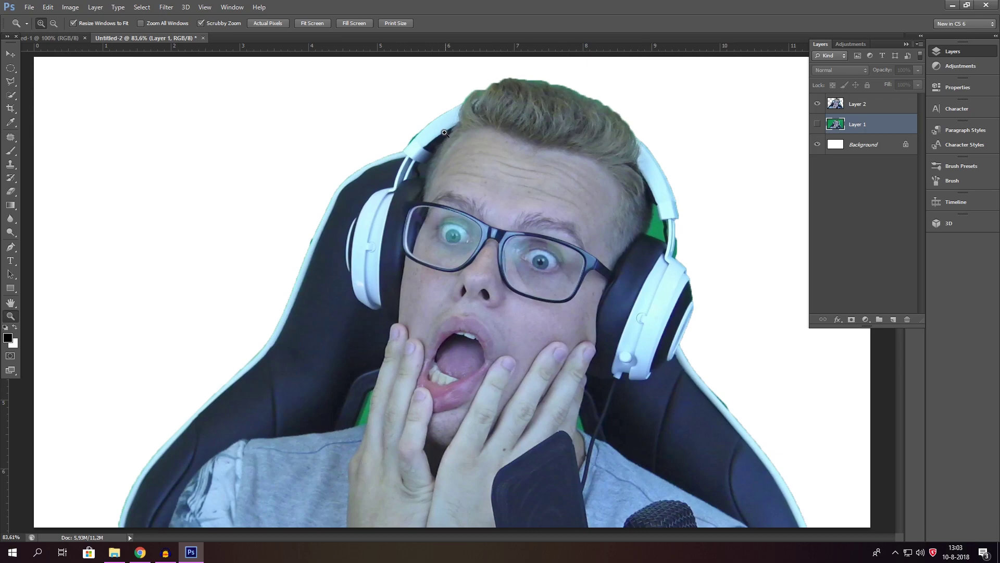
pyautogui.moveTo(98, 511); pyautogui.dragTo(175, 345)
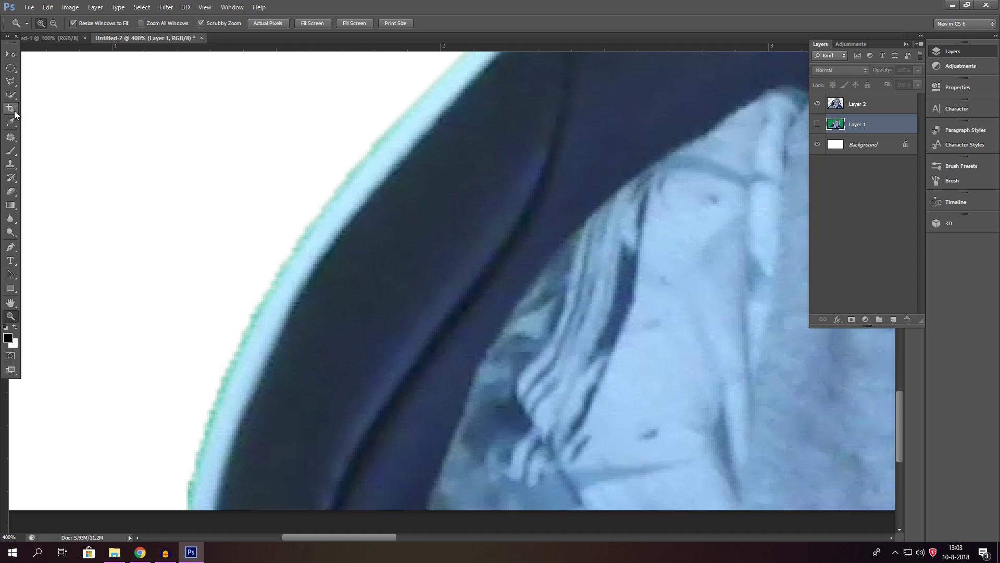
# - With the Polygonal Lasso, trace around the green fringe on the lower chair edge
pyautogui.click(11, 81)
pyautogui.scroll(-1, 200, 365)
pyautogui.click(186, 476)
pyautogui.click(206, 401)
pyautogui.click(243, 304)
pyautogui.click(305, 200)
pyautogui.click(391, 88)
pyautogui.click(165, 156)
pyautogui.click(129, 294)
pyautogui.click(186, 476)
# - Make Layer 2 active and outline the fringe further up the chair edge
pyautogui.click(867, 106)
pyautogui.scroll(10, 506, 155)
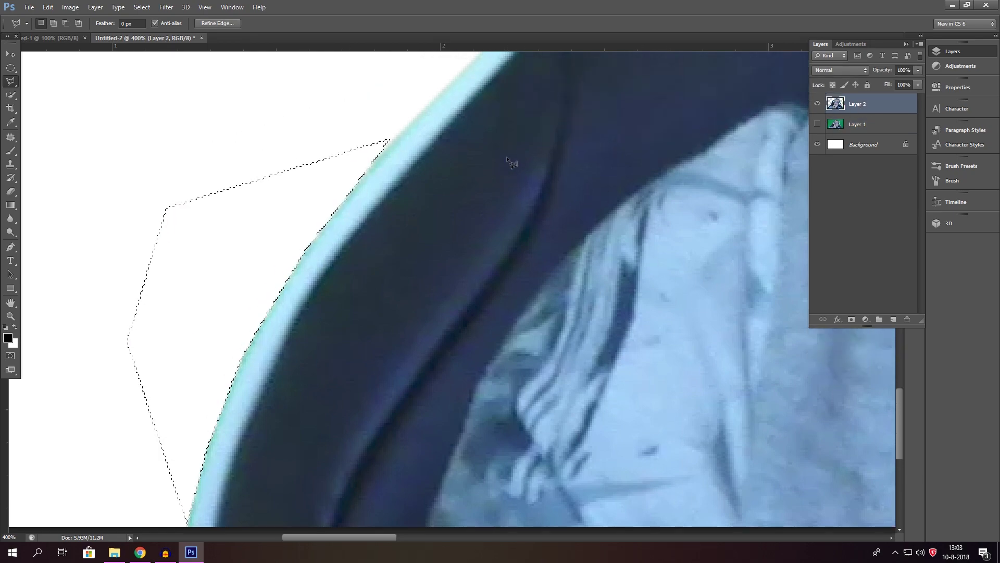
pyautogui.moveTo(370, 535); pyautogui.dragTo(401, 533)
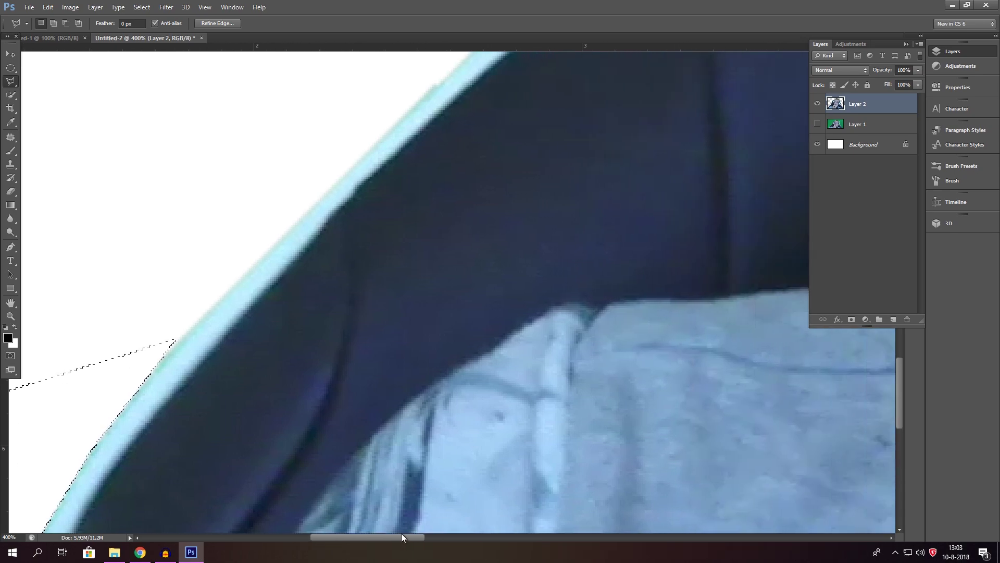
pyautogui.scroll(12, 467, 177)
pyautogui.scroll(4, 466, 203)
pyautogui.click(344, 390)
pyautogui.click(439, 325)
pyautogui.click(509, 254)
pyautogui.click(540, 212)
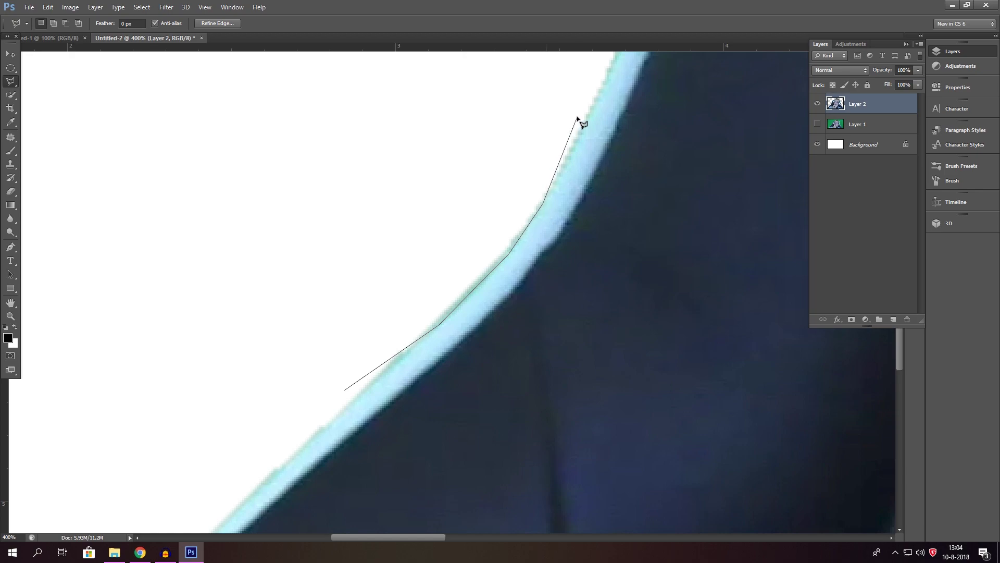
pyautogui.click(591, 108)
pyautogui.click(561, 95)
pyautogui.doubleClick(264, 223)
# - Outline the green fringe running beside the blue edge
pyautogui.scroll(4, 411, 349)
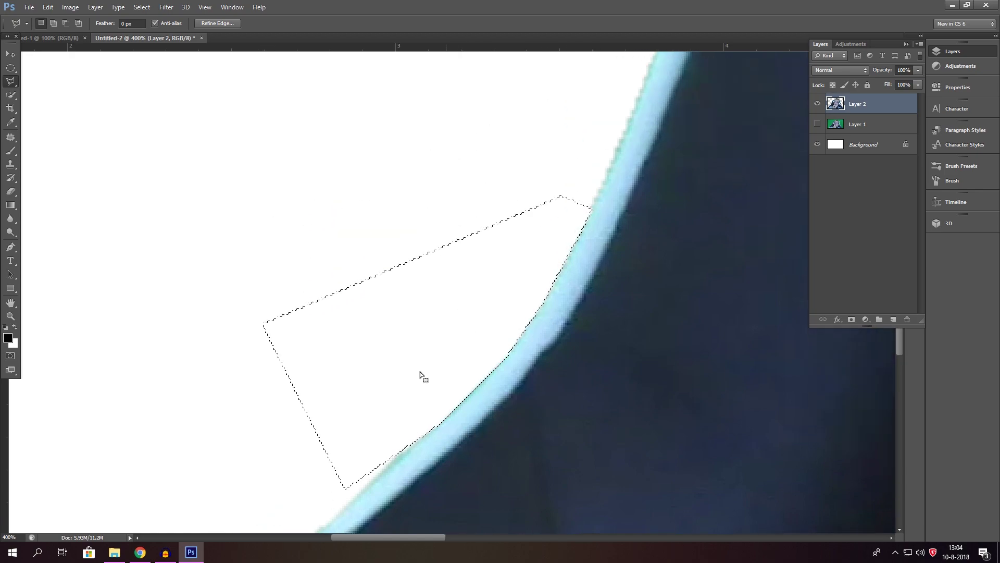
pyautogui.moveTo(351, 535); pyautogui.dragTo(365, 535)
pyautogui.scroll(5, 573, 192)
pyautogui.scroll(3, 537, 182)
pyautogui.click(439, 402)
pyautogui.click(487, 417)
pyautogui.click(560, 237)
pyautogui.click(609, 79)
pyautogui.click(418, 194)
pyautogui.click(439, 403)
# - Outline two more fringe areas along the upper chair edge
pyautogui.moveTo(445, 537); pyautogui.dragTo(473, 537)
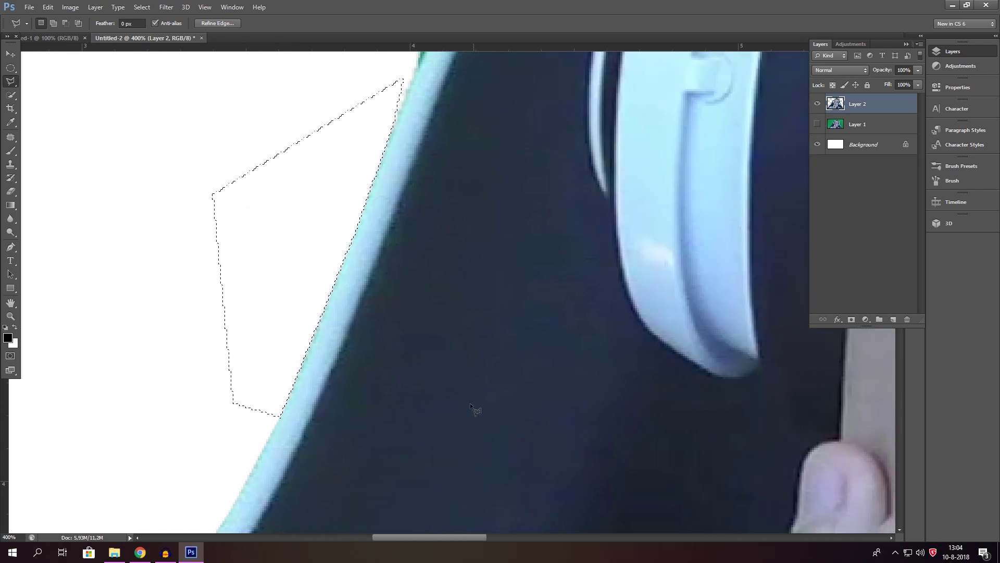
pyautogui.scroll(6, 529, 208)
pyautogui.click(352, 272)
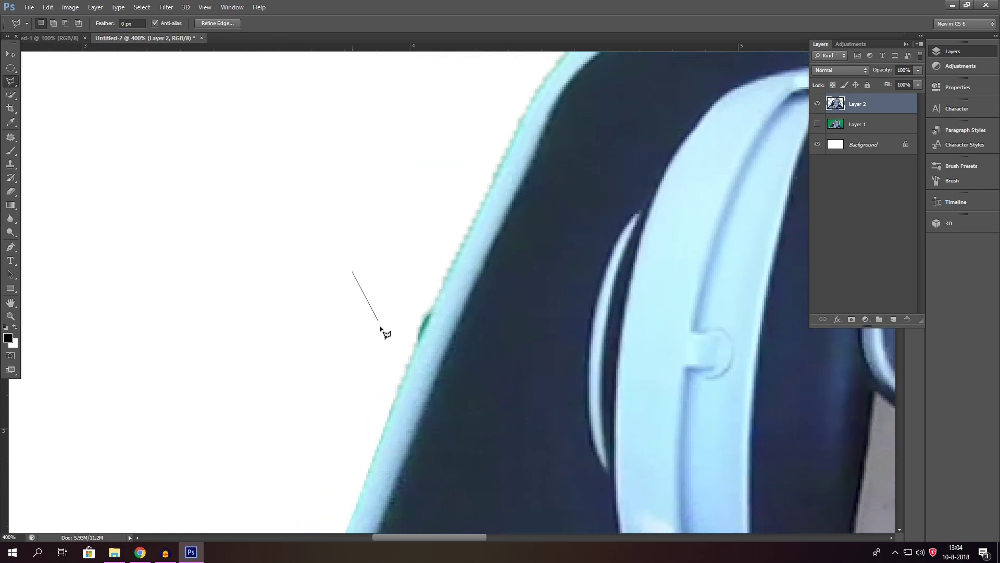
pyautogui.click(420, 344)
pyautogui.click(516, 133)
pyautogui.click(528, 96)
pyautogui.doubleClick(360, 186)
pyautogui.scroll(5, 469, 330)
pyautogui.click(498, 111)
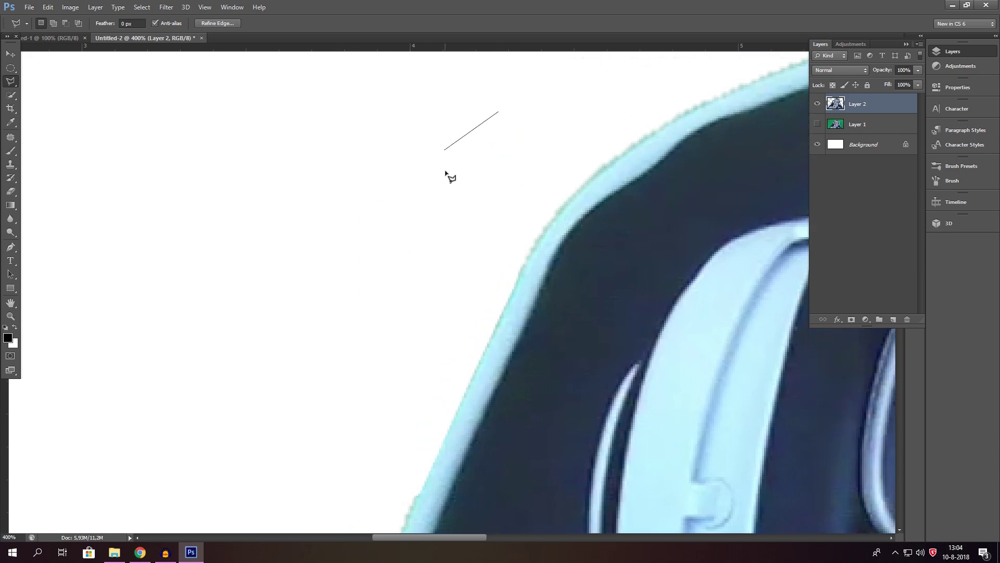
pyautogui.click(401, 293)
pyautogui.click(343, 318)
pyautogui.doubleClick(392, 301)
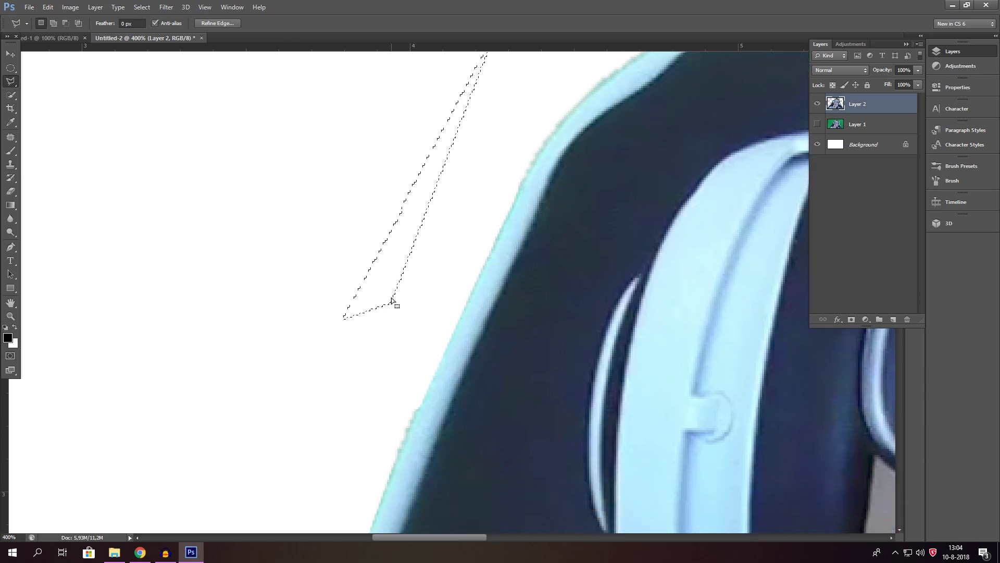
# - Outline the green fringe along the headphone headband
pyautogui.hscroll(8, 443, 531)
pyautogui.scroll(5, 395, 198)
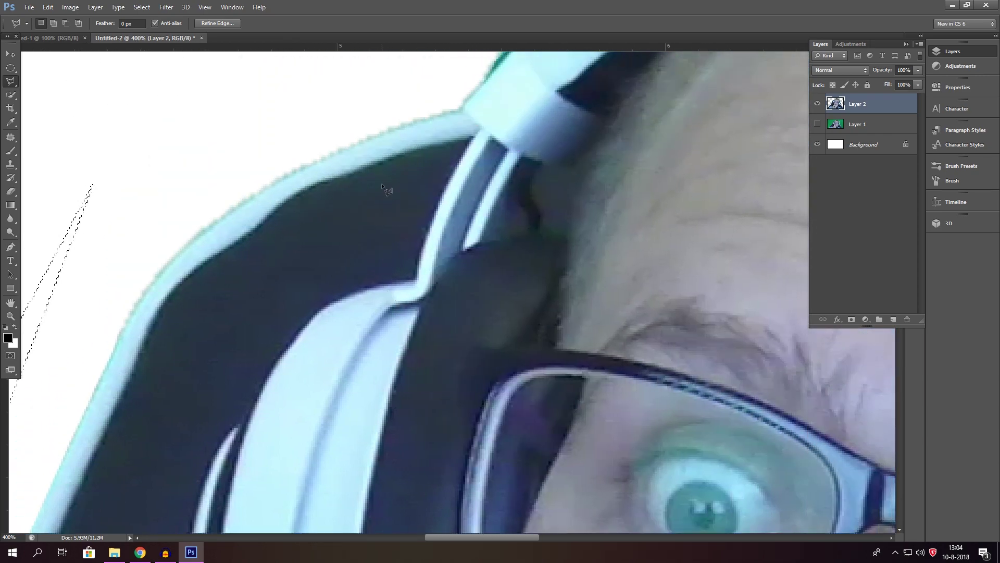
pyautogui.scroll(2, 394, 194)
pyautogui.click(453, 279)
pyautogui.click(474, 273)
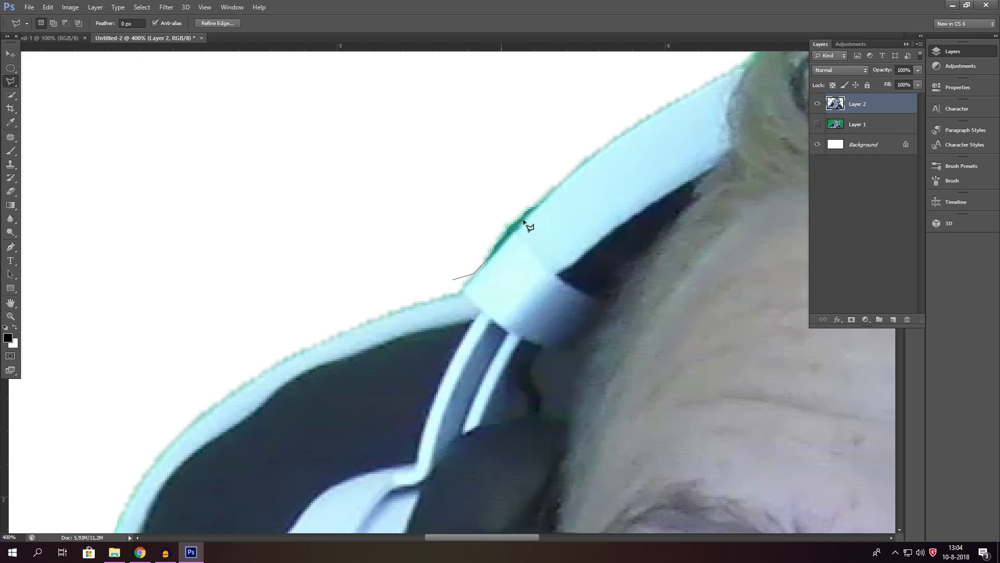
pyautogui.click(597, 153)
pyautogui.click(659, 108)
pyautogui.click(690, 97)
pyautogui.click(689, 60)
pyautogui.doubleClick(399, 170)
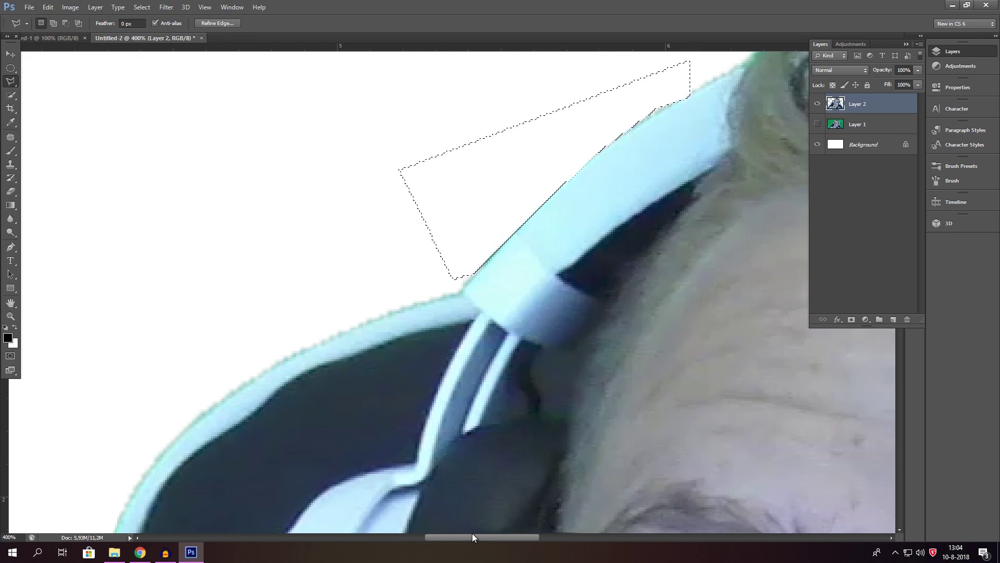
# - Outline a thin strip of fringe along the edge
pyautogui.hscroll(10, 573, 302)
pyautogui.scroll(1, 574, 303)
pyautogui.scroll(3, 574, 305)
pyautogui.click(359, 135)
pyautogui.click(380, 155)
pyautogui.scroll(-5, 364, 214)
pyautogui.doubleClick(365, 215)
# - Outline the fringe above the hair, delete it, and deselect with Ctrl+D
pyautogui.moveTo(542, 537); pyautogui.dragTo(570, 534)
pyautogui.scroll(6, 417, 255)
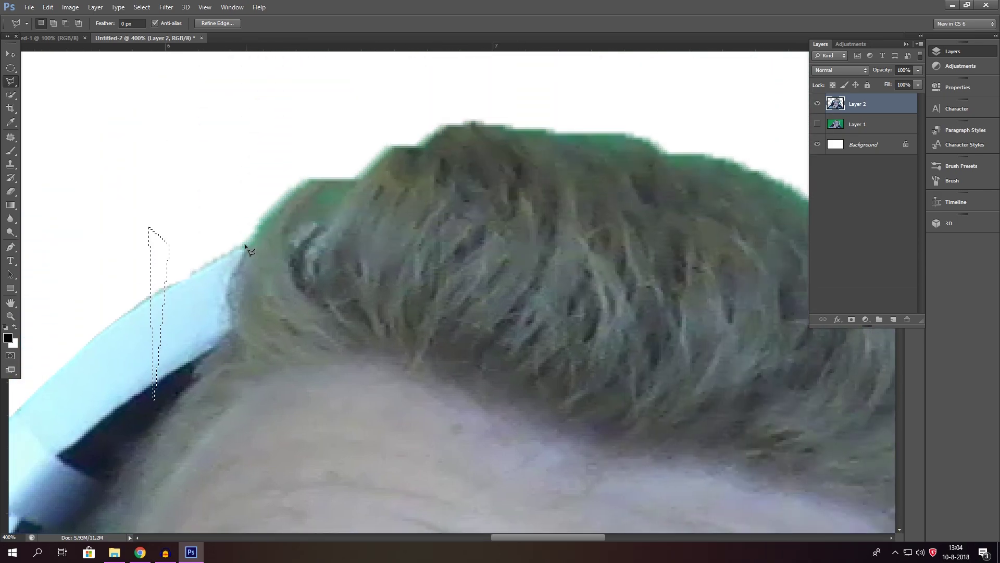
pyautogui.click(241, 241)
pyautogui.click(792, 189)
pyautogui.click(743, 112)
pyautogui.click(501, 78)
pyautogui.click(246, 102)
pyautogui.doubleClick(137, 158)
pyautogui.press('Delete')
pyautogui.hotkey('ctrl', 'd')
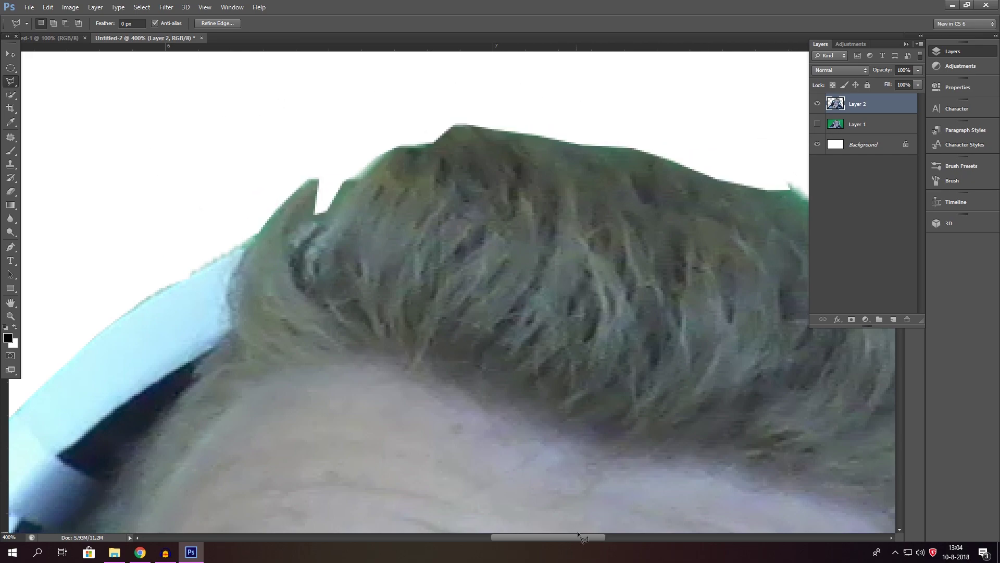
pyautogui.scroll(-5, 576, 475)
pyautogui.hscroll(10, 623, 402)
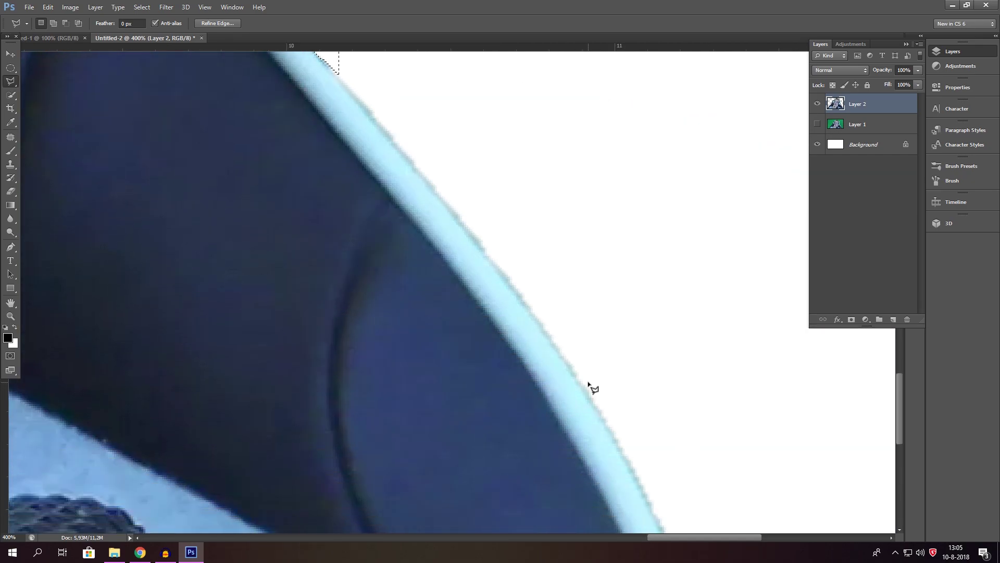
pyautogui.scroll(-4, 589, 385)
# - Fit the image, toggle Layer 1 to compare, then zoom in on the hand
pyautogui.click(10, 317)
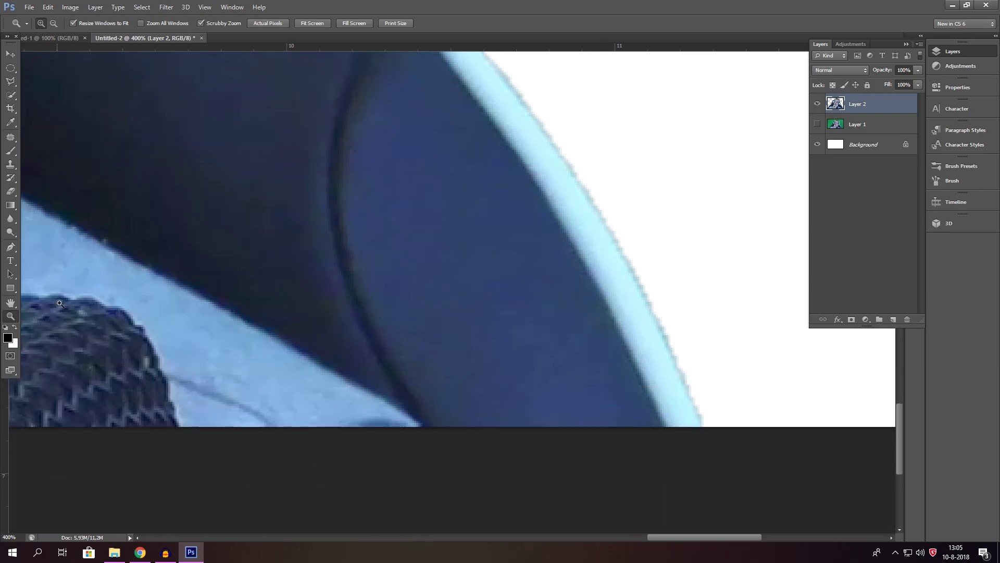
pyautogui.hotkey('ctrl', '0')
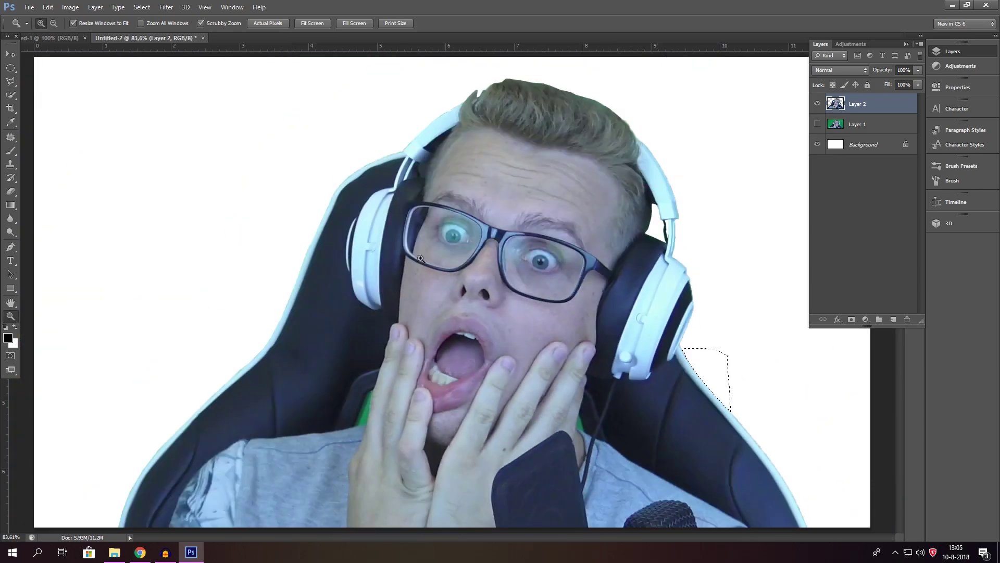
pyautogui.click(818, 124)
pyautogui.click(818, 124)
pyautogui.click(817, 124)
pyautogui.click(817, 124)
pyautogui.click(356, 423)
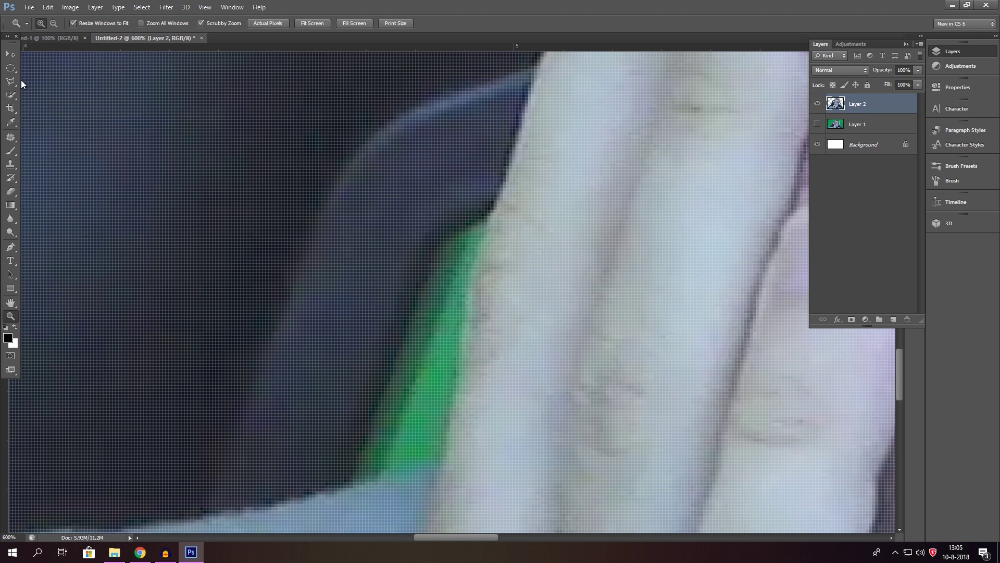
# - Lasso the green patch beside the hand, delete it, and fit the view to screen
pyautogui.click(10, 81)
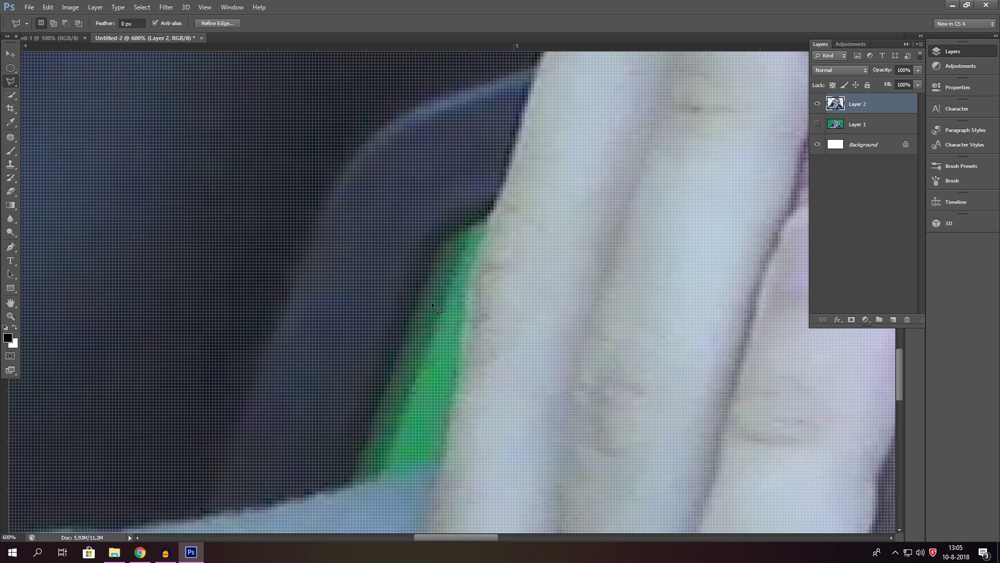
pyautogui.click(489, 215)
pyautogui.click(419, 315)
pyautogui.click(491, 215)
pyautogui.press('Delete')
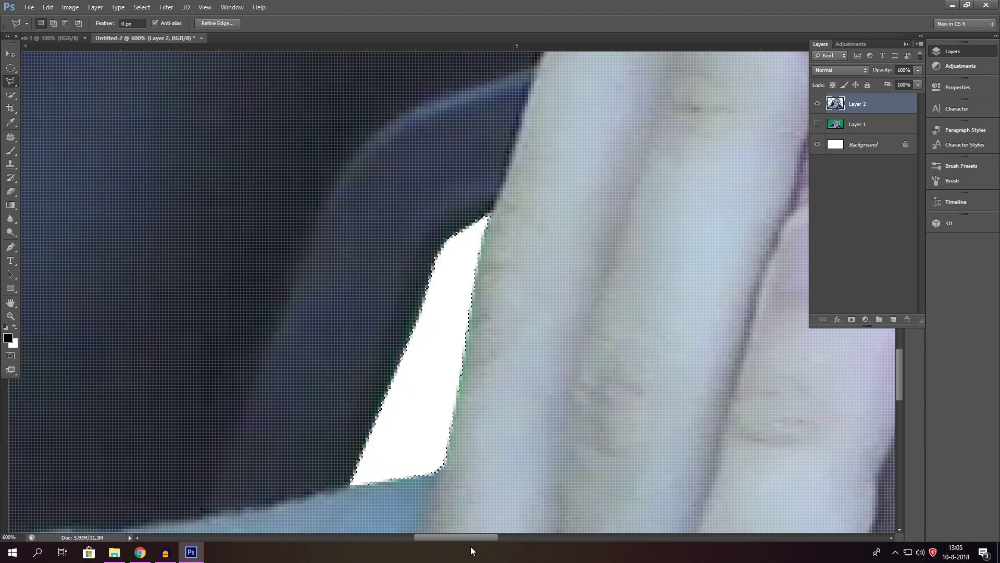
pyautogui.hscroll(10, 521, 526)
pyautogui.rightClick(466, 410)
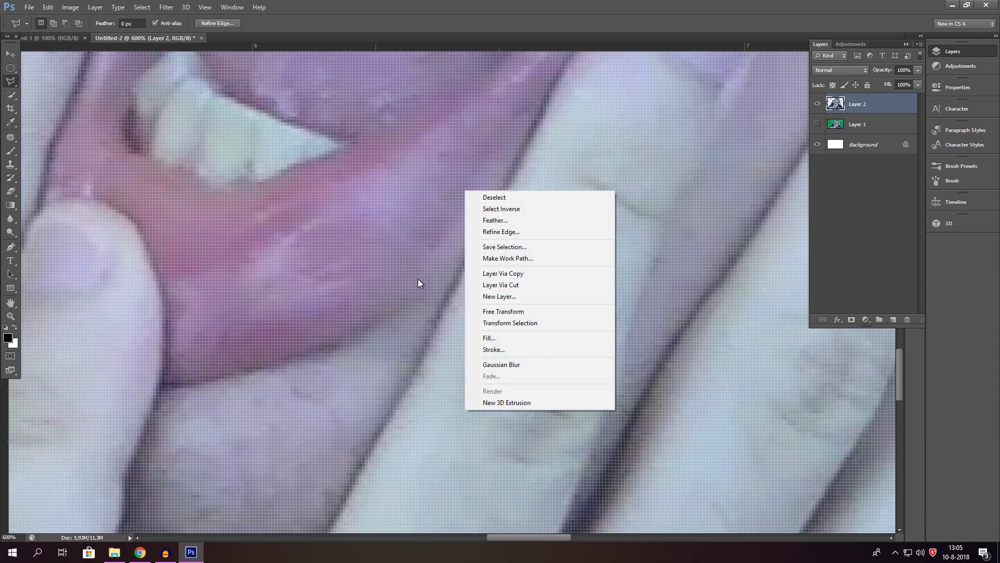
pyautogui.click(10, 316)
pyautogui.rightClick(312, 224)
pyautogui.click(359, 230)
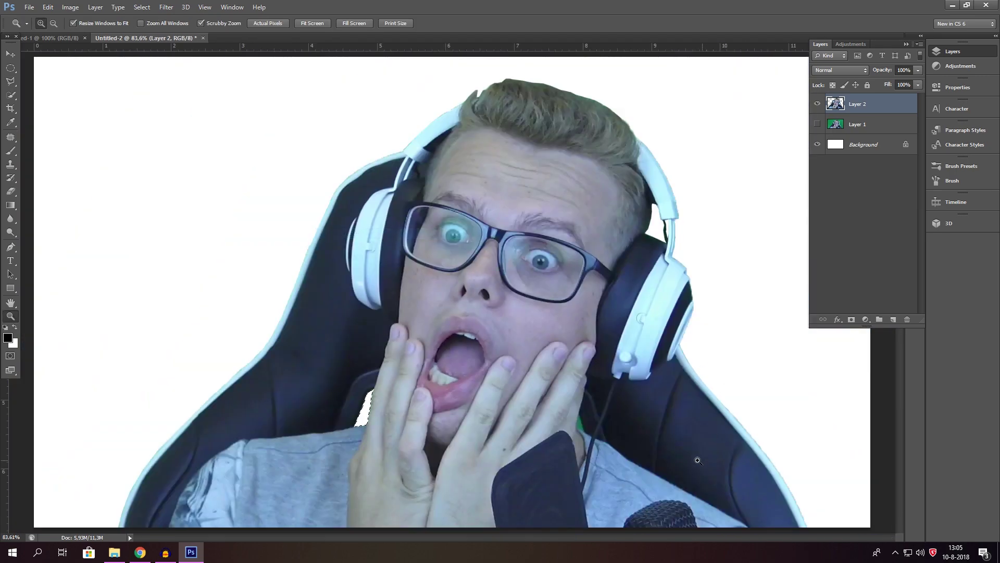
# - Zoom in, delete the leftover green area, deselect, and return to Fit Screen
pyautogui.moveTo(587, 434); pyautogui.dragTo(693, 434)
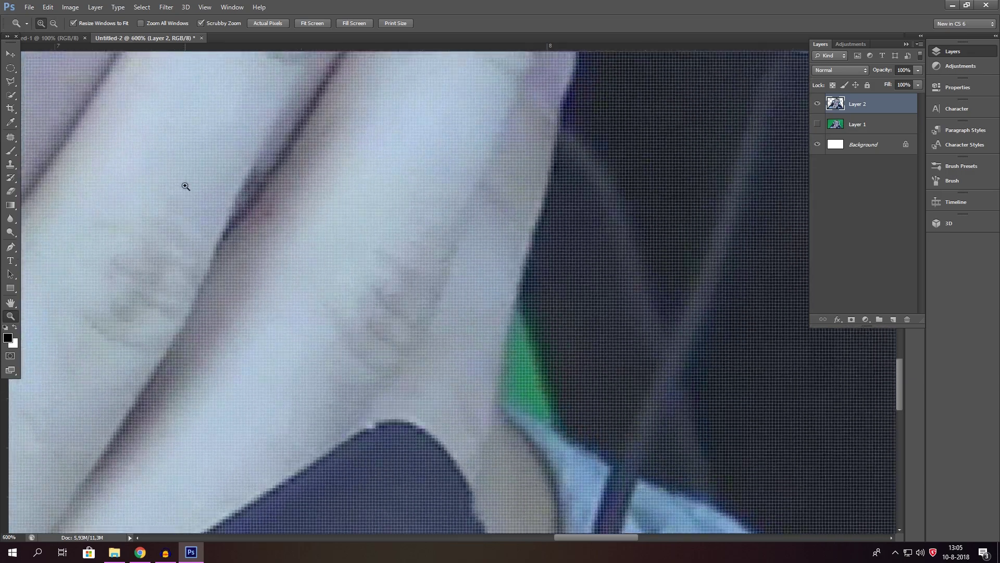
pyautogui.click(10, 81)
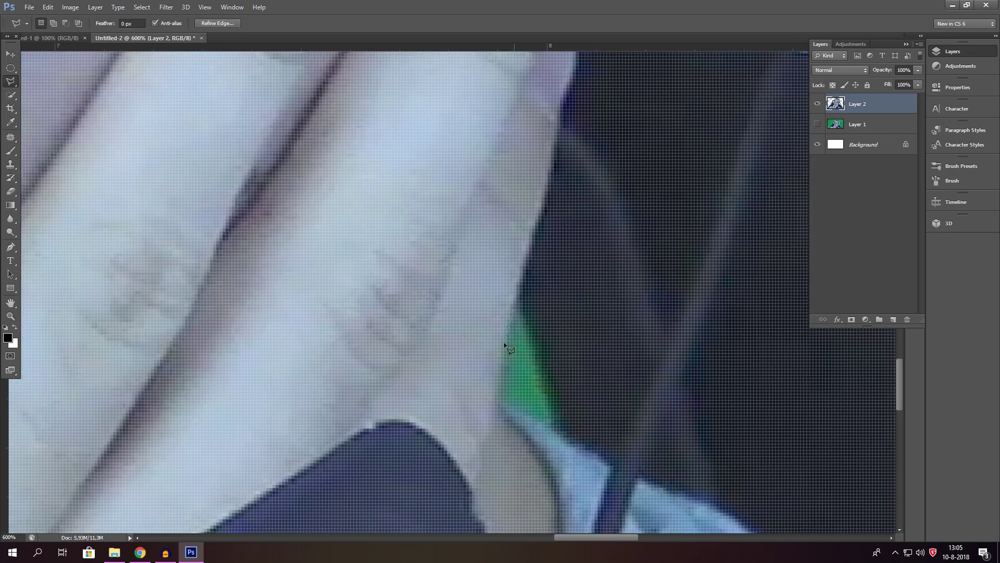
pyautogui.click(551, 428)
pyautogui.click(544, 359)
pyautogui.click(515, 311)
pyautogui.press('Delete')
pyautogui.rightClick(561, 298)
pyautogui.click(561, 301)
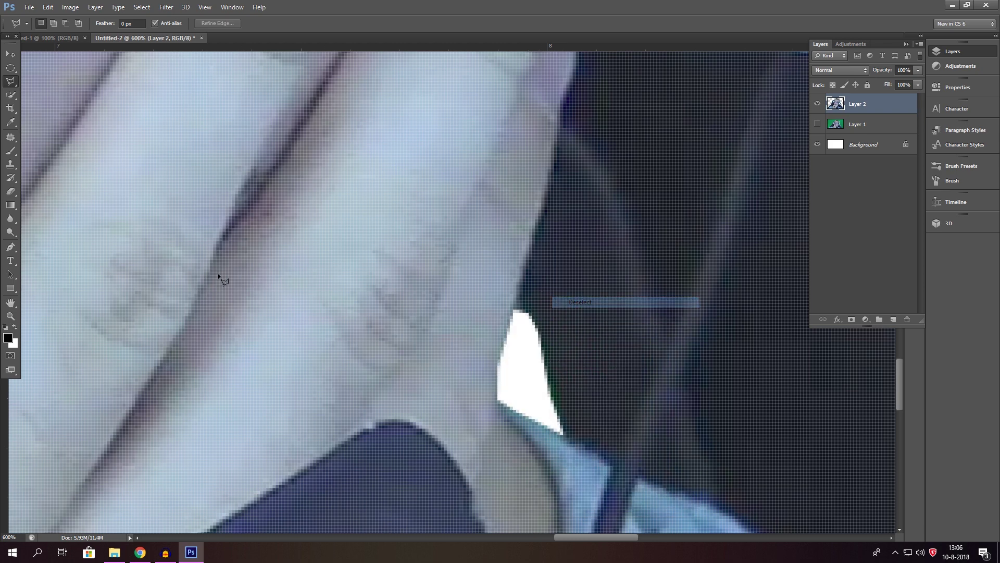
pyautogui.click(10, 316)
pyautogui.rightClick(130, 286)
pyautogui.click(136, 290)
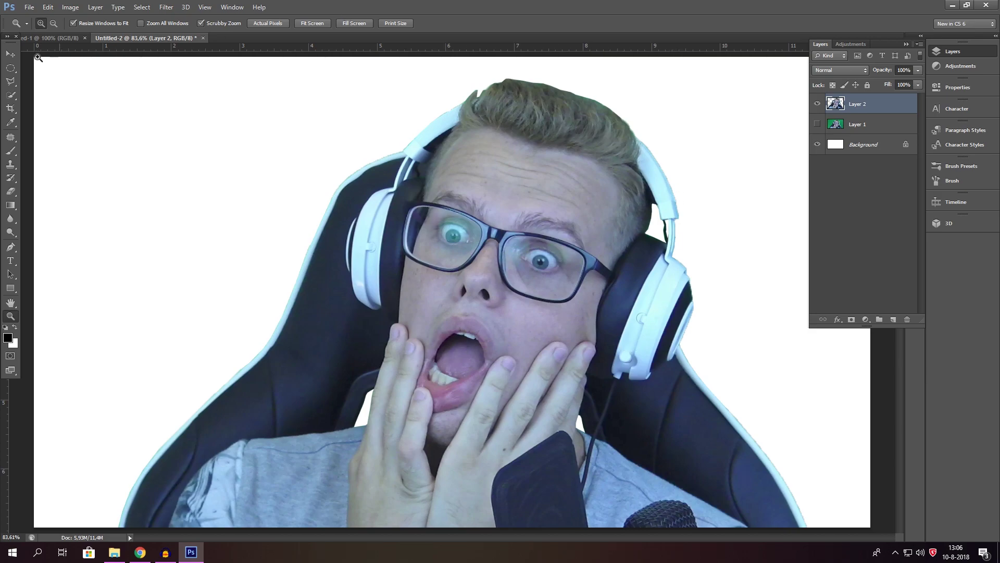
# - Try scaling the presenter with Free Transform, then discard the resize with Don't Apply
pyautogui.click(11, 54)
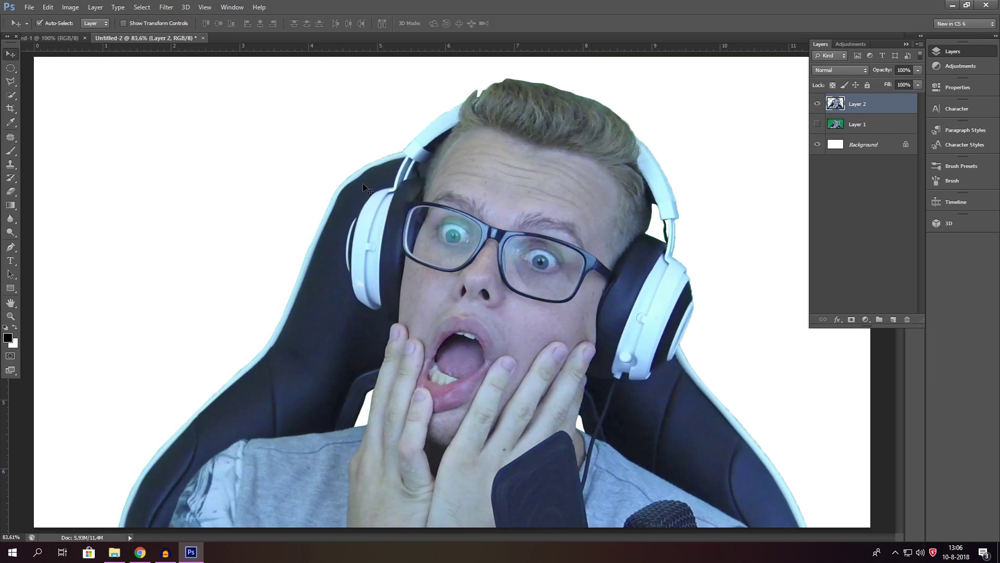
pyautogui.moveTo(480, 267); pyautogui.dragTo(448, 267)
pyautogui.hotkey('ctrl', 't')
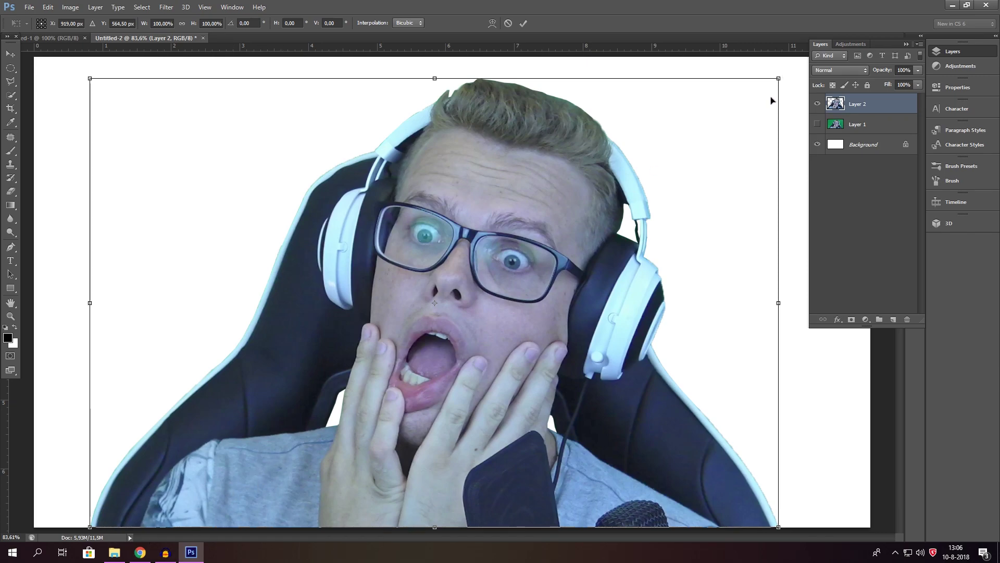
pyautogui.moveTo(776, 81); pyautogui.dragTo(757, 118)
pyautogui.hotkey('ctrl', 'z')
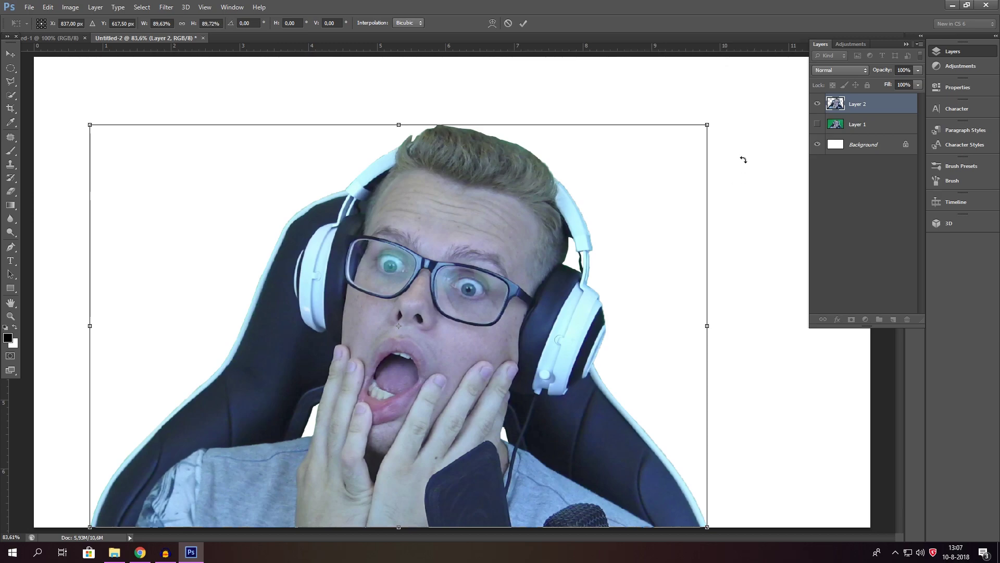
pyautogui.click(20, 56)
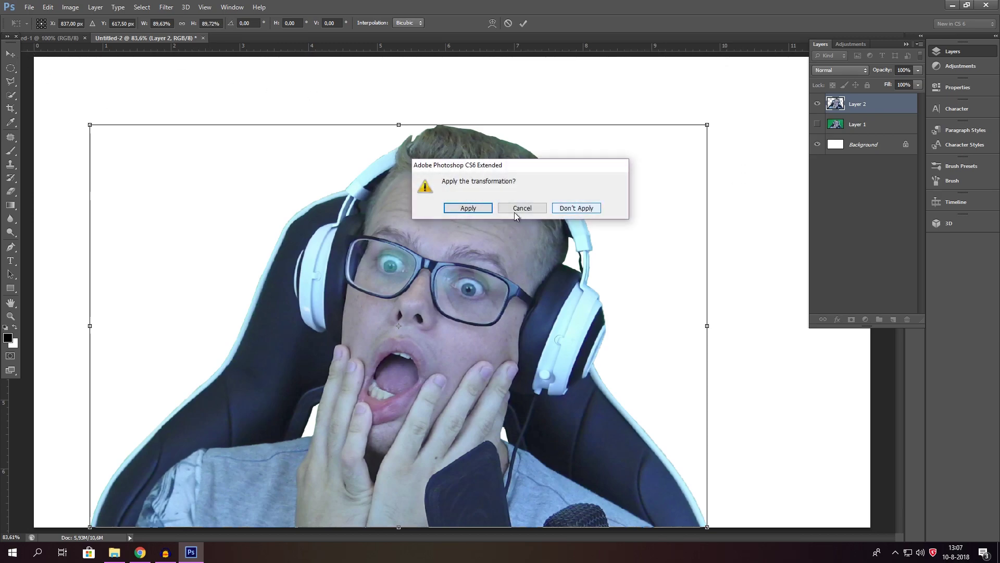
pyautogui.click(560, 208)
# - Move the presenter about 239 px right and collapse the Layers panel
pyautogui.moveTo(490, 239); pyautogui.dragTo(614, 240)
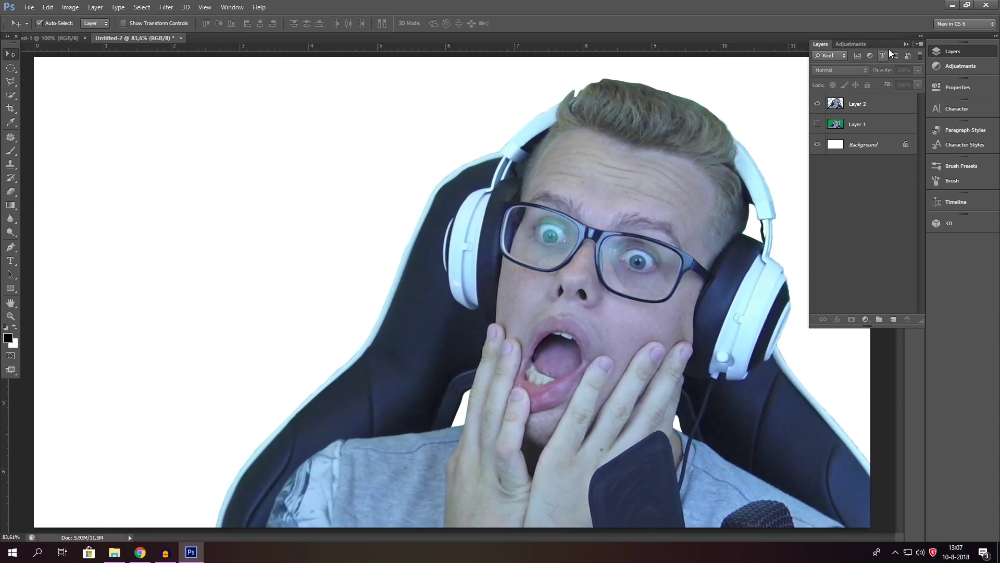
pyautogui.click(907, 44)
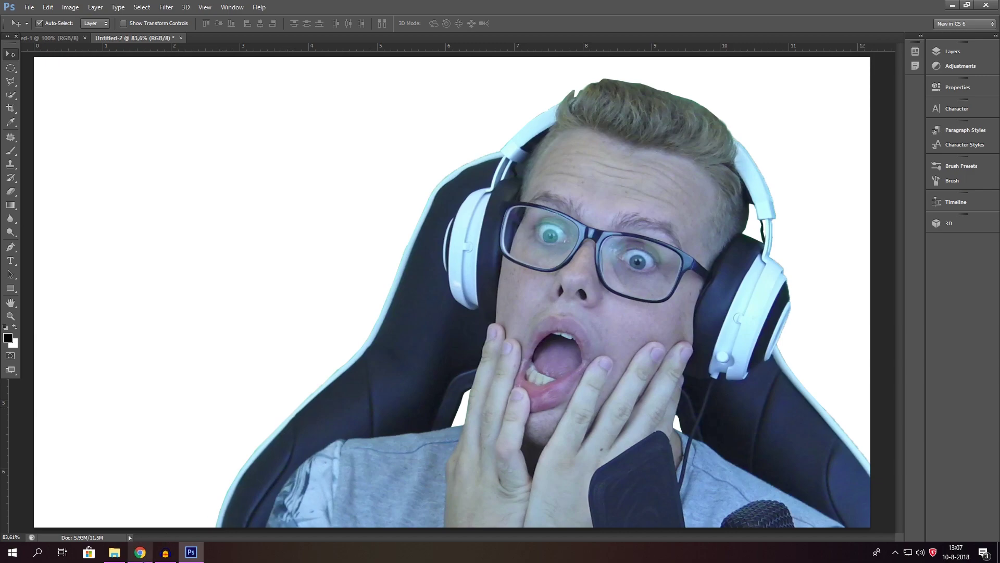
pyautogui.click(139, 552)
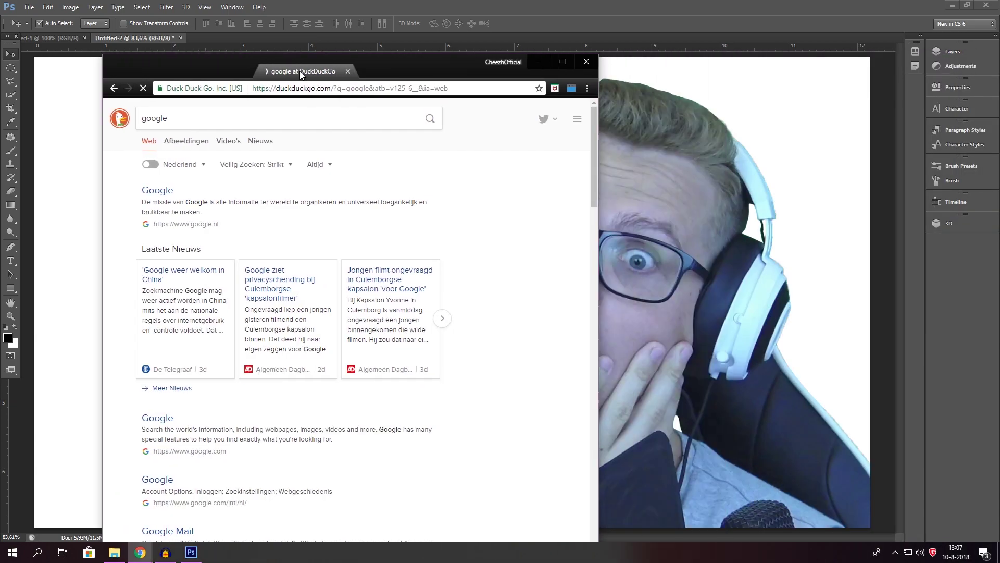
# - In a maximized Chrome window, search Google for 'black ops 4'
pyautogui.doubleClick(299, 71)
pyautogui.click(79, 126)
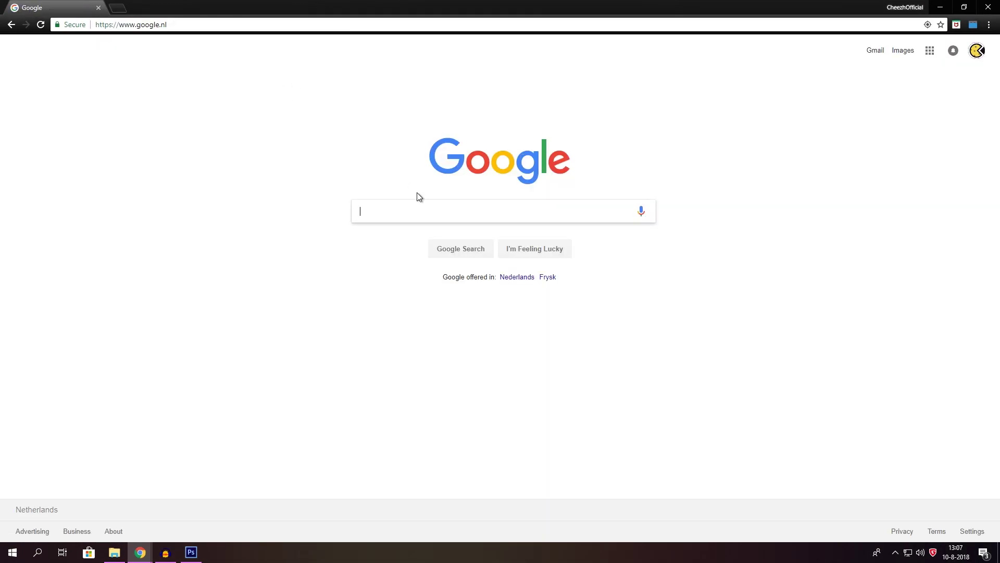
pyautogui.click(423, 209)
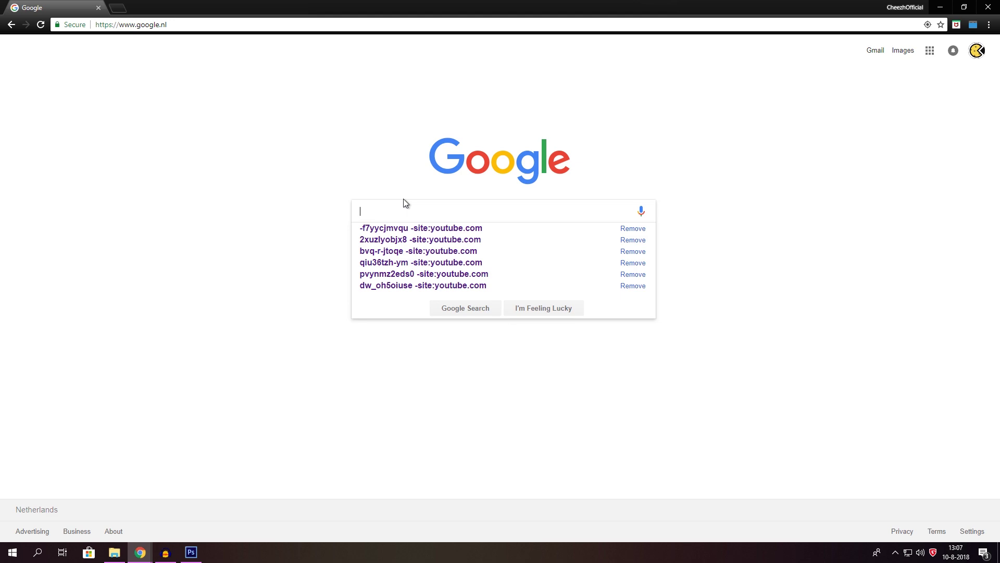
pyautogui.write('black ')
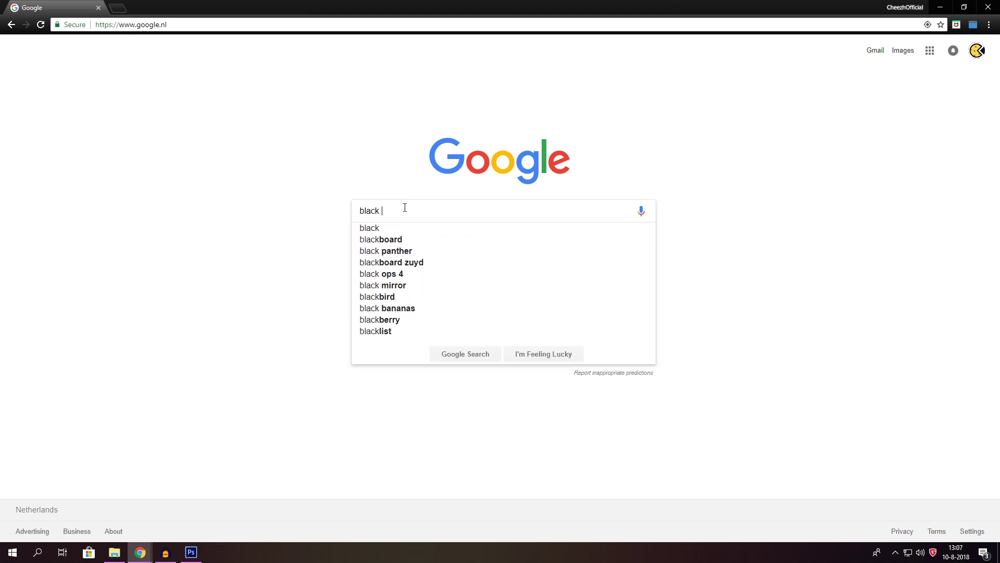
pyautogui.write('ops 4')
pyautogui.press('Return')
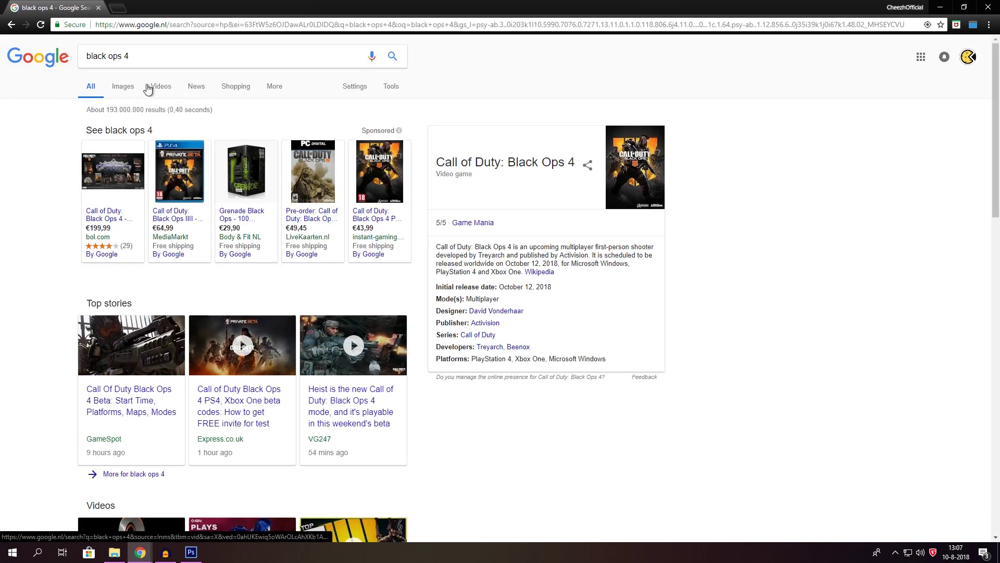
# - Copy the burning-city battle screenshot from Image results and return to Photoshop
pyautogui.click(144, 92)
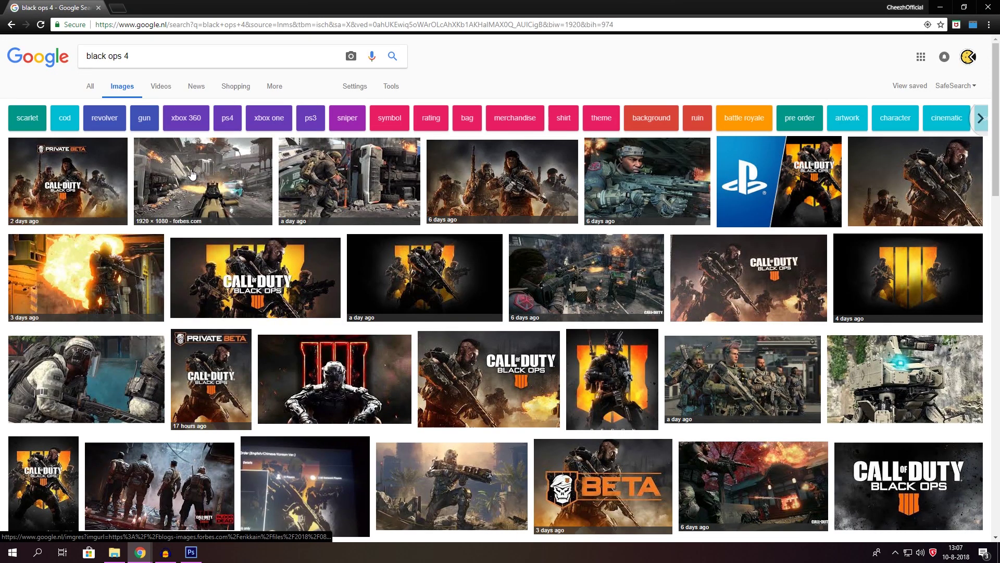
pyautogui.click(191, 174)
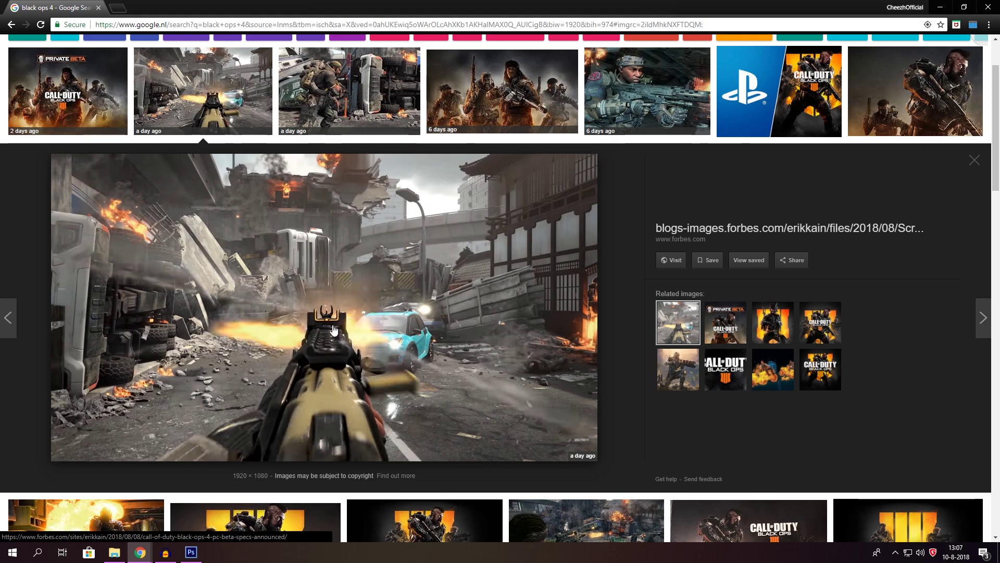
pyautogui.rightClick(305, 312)
pyautogui.click(356, 415)
pyautogui.click(191, 552)
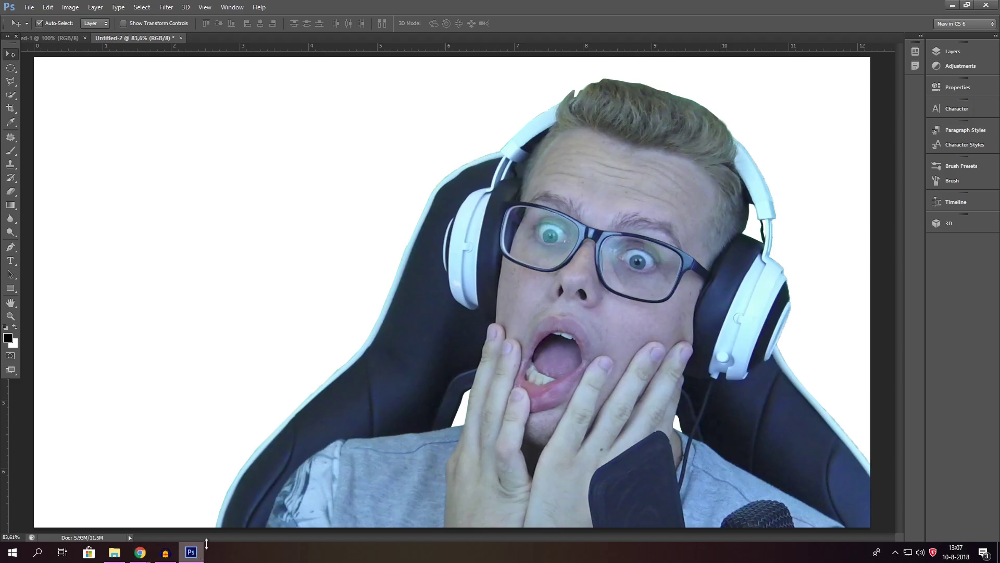
# - Paste the battle screenshot as Layer 3 below the presenter and delete Layer 1
pyautogui.hotkey('ctrl', 'v')
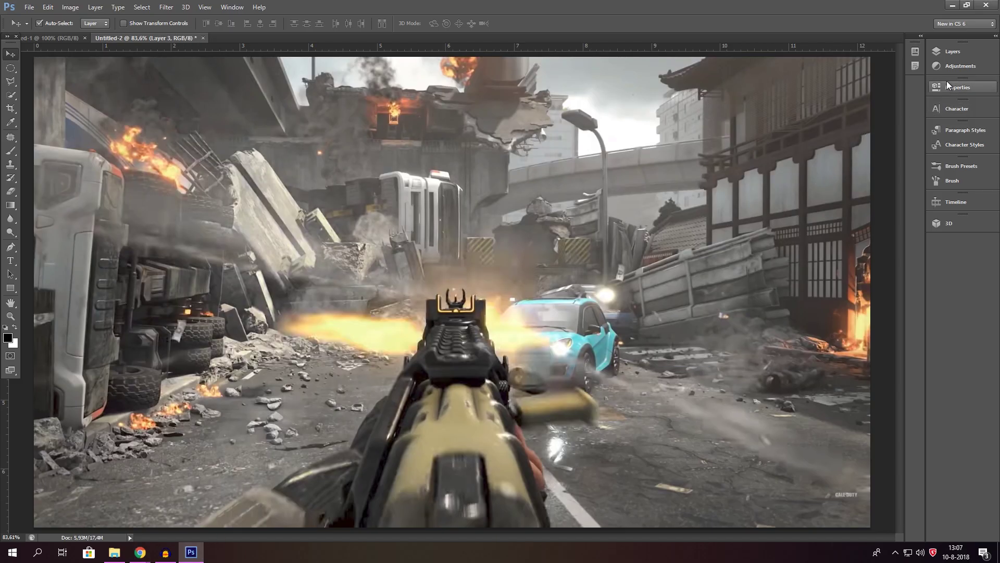
pyautogui.click(951, 52)
pyautogui.moveTo(862, 107); pyautogui.dragTo(820, 125)
pyautogui.click(850, 149)
pyautogui.press('Delete')
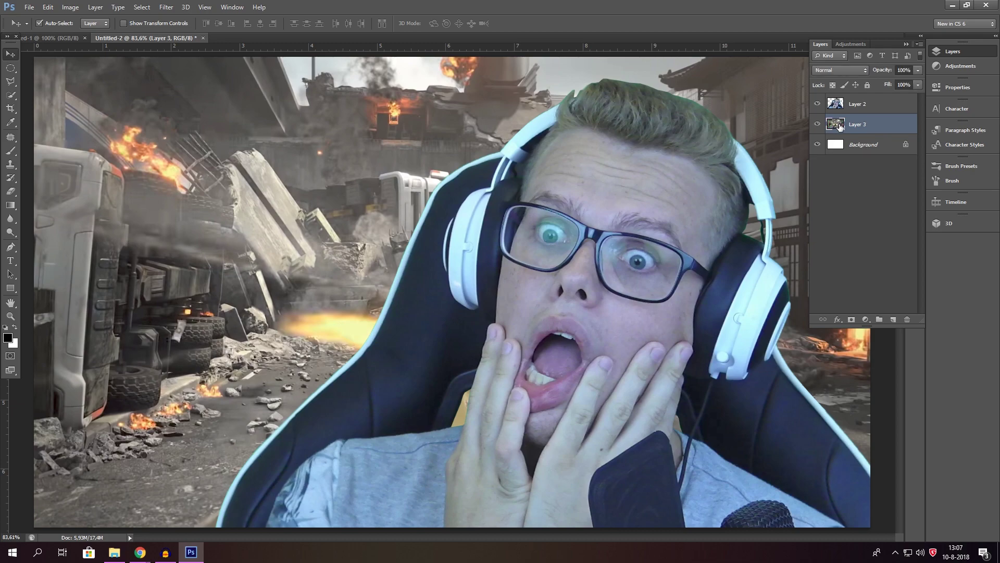
# - Slide the battle screenshot background to the left behind the presenter
pyautogui.click(743, 171)
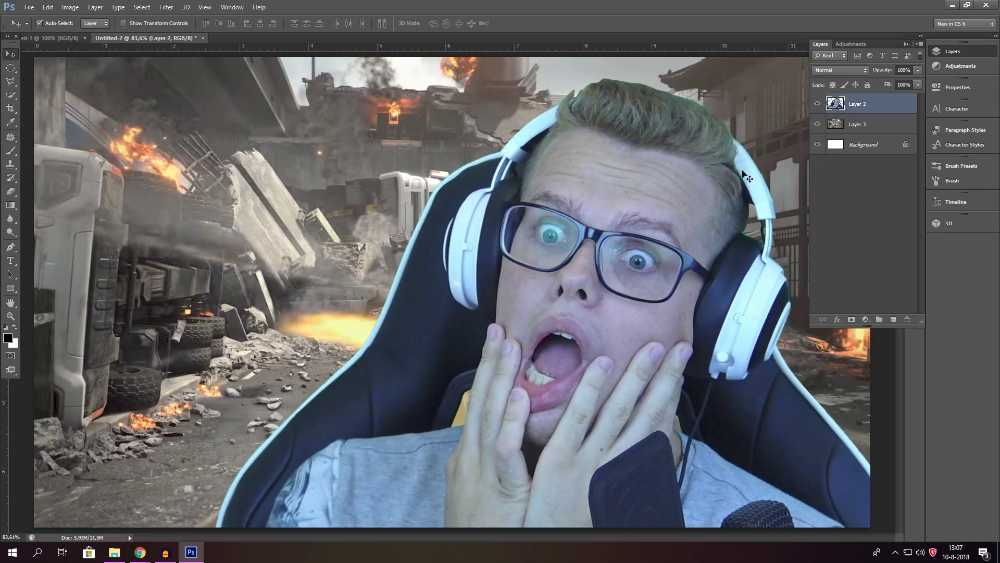
pyautogui.hotkey('ctrl', 't')
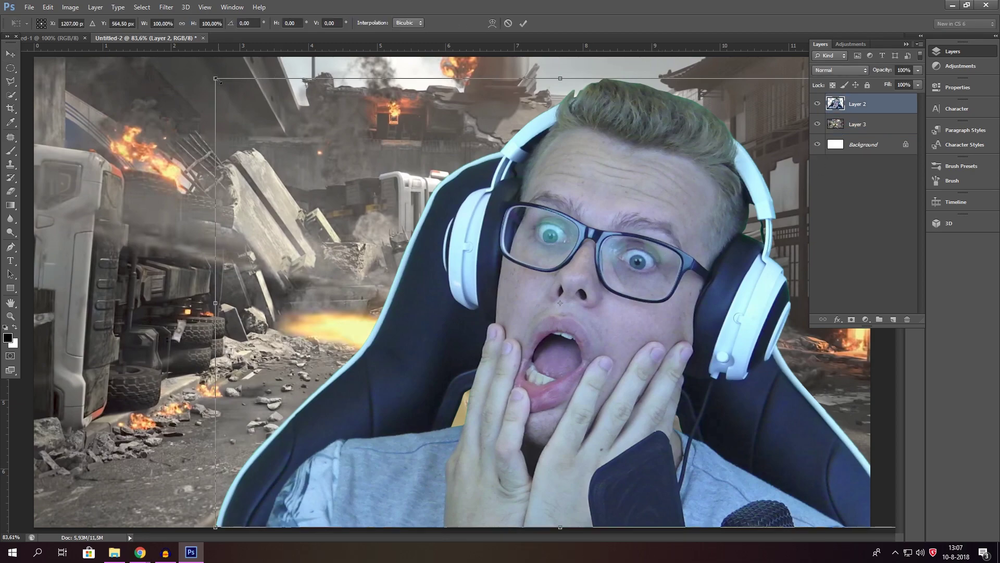
pyautogui.press('Return')
pyautogui.click(306, 289)
pyautogui.hotkey('ctrl', 't')
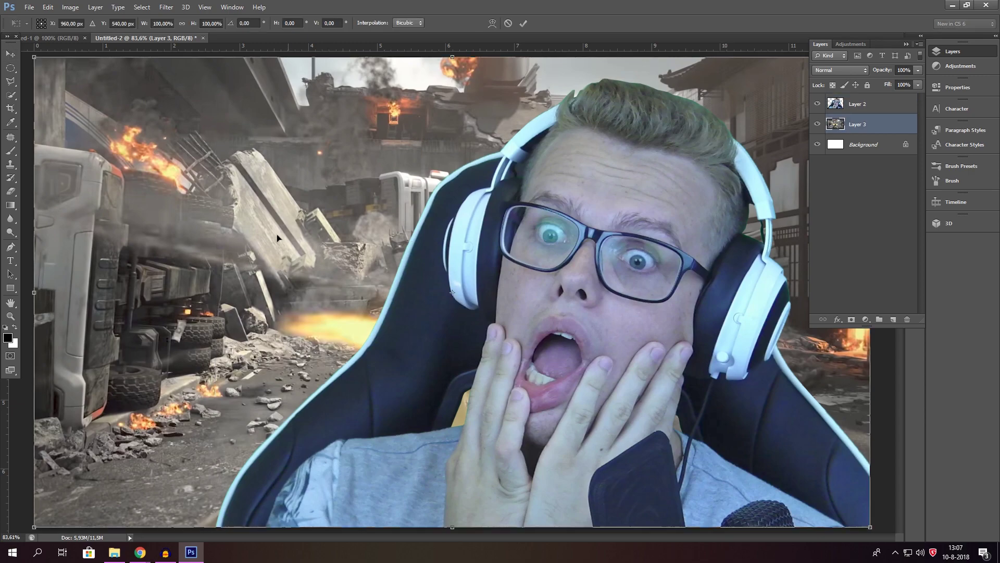
pyautogui.moveTo(40, 64); pyautogui.dragTo(315, 265)
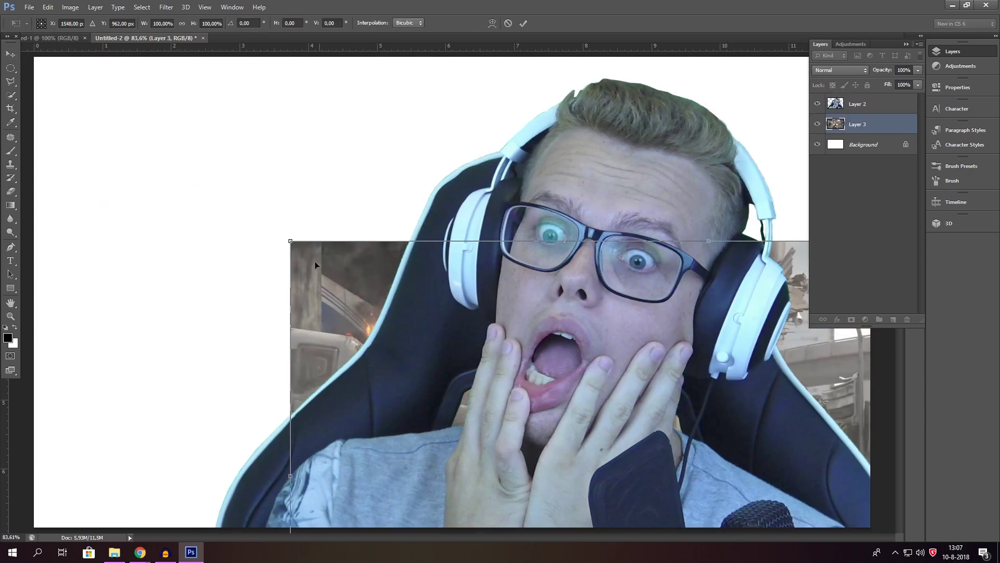
pyautogui.hotkey('ctrl', 'z')
pyautogui.press('Return')
pyautogui.moveTo(193, 183); pyautogui.dragTo(112, 201)
# - Enlarge the battle background with Ctrl+T and reposition it to fill the canvas
pyautogui.hotkey('ctrl', 't')
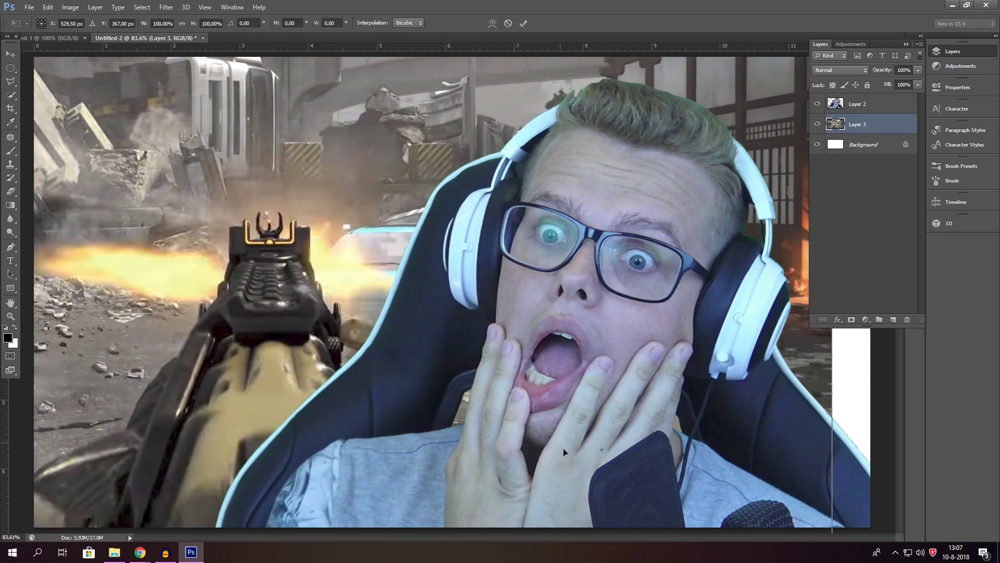
pyautogui.moveTo(379, 281); pyautogui.dragTo(699, 24)
pyautogui.press('Return')
pyautogui.moveTo(392, 246); pyautogui.dragTo(388, 159)
# - Shift the presenter about 118 px right and nudge the background about 35 px left
pyautogui.click(497, 287)
pyautogui.moveTo(496, 286); pyautogui.dragTo(558, 288)
pyautogui.moveTo(336, 301); pyautogui.dragTo(316, 295)
pyautogui.click(905, 44)
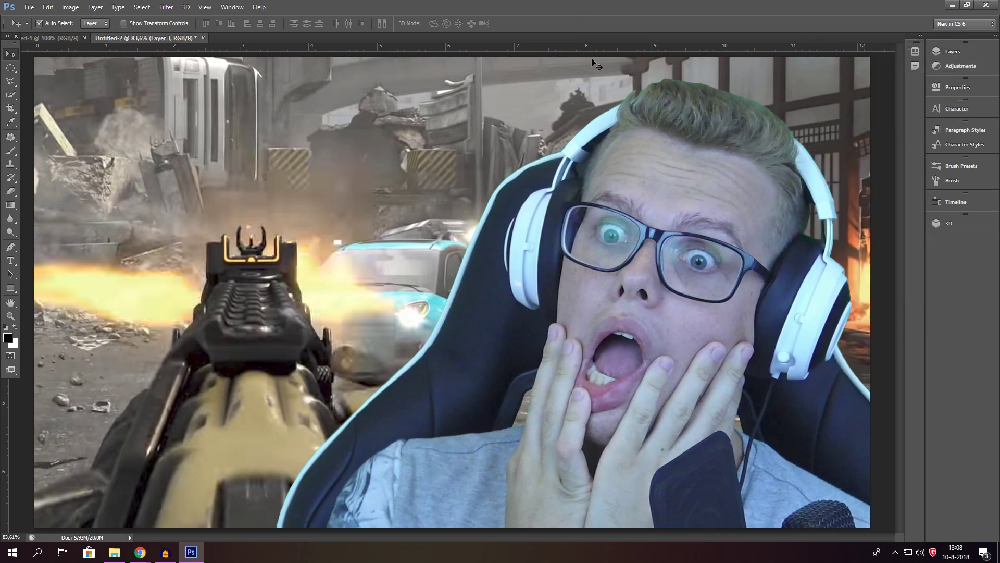
# - Refine the Google image search to 'black ops 4 png'
pyautogui.moveTo(140, 553)
pyautogui.click(197, 516)
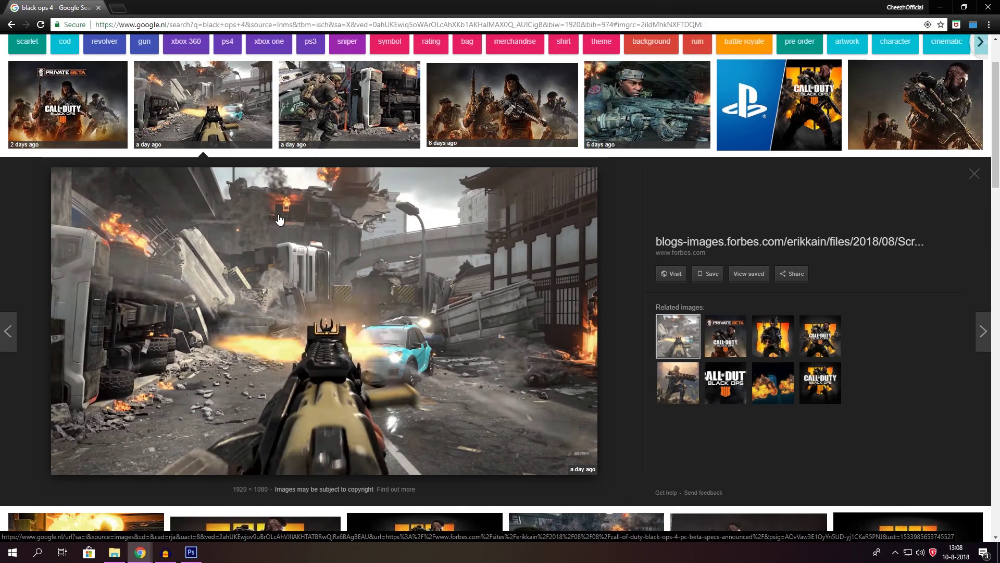
pyautogui.click(147, 54)
pyautogui.write('png')
pyautogui.press('Return')
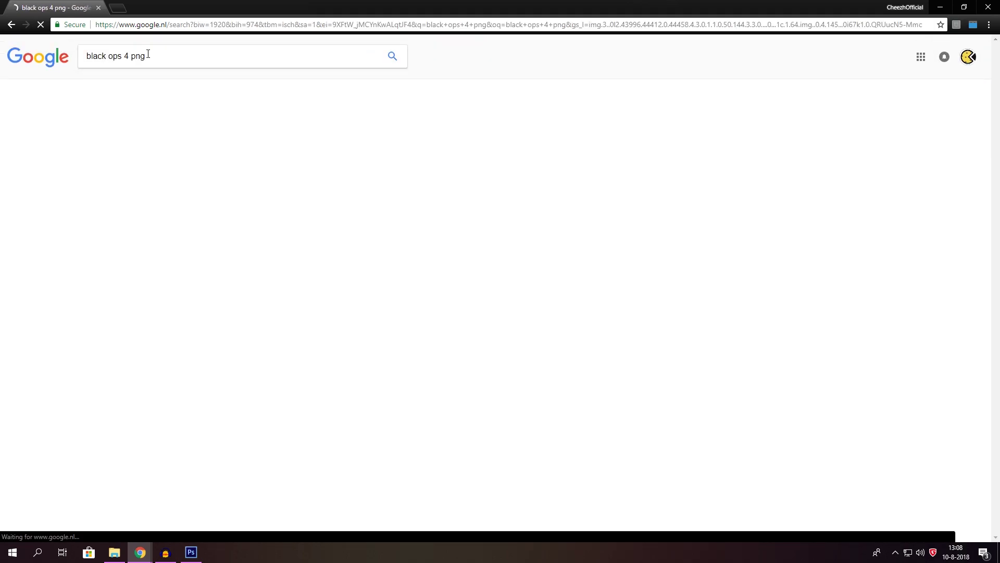
# - Preview the white Black Ops 4 logo result, then return to the Photoshop thumbnail
pyautogui.click(183, 182)
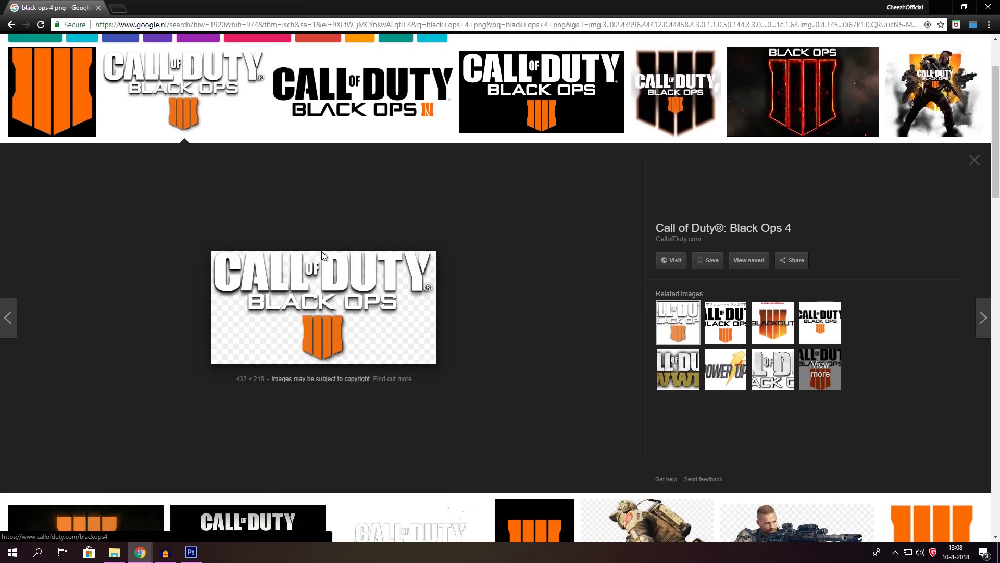
pyautogui.rightClick(337, 295)
pyautogui.click(363, 94)
pyautogui.click(363, 93)
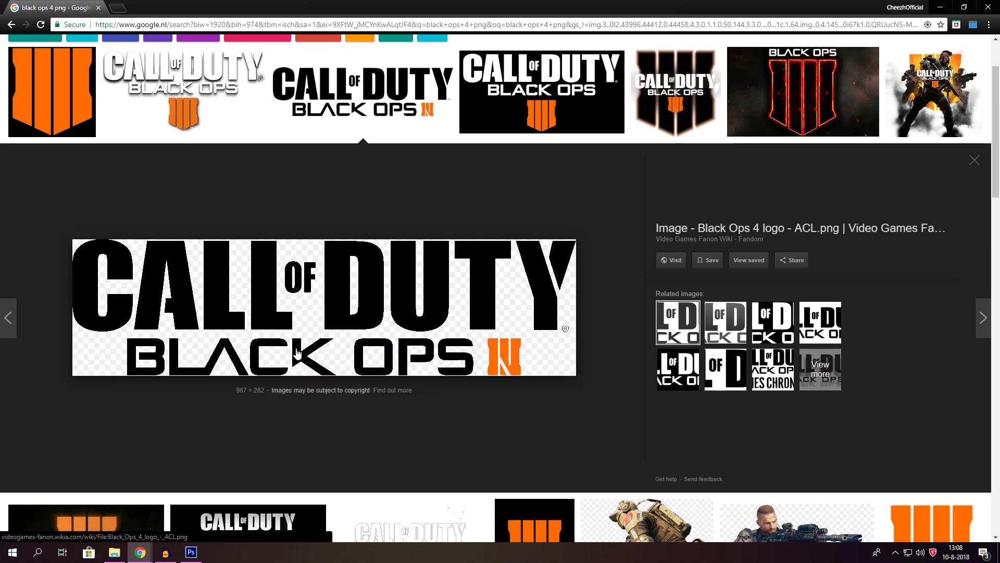
pyautogui.click(217, 52)
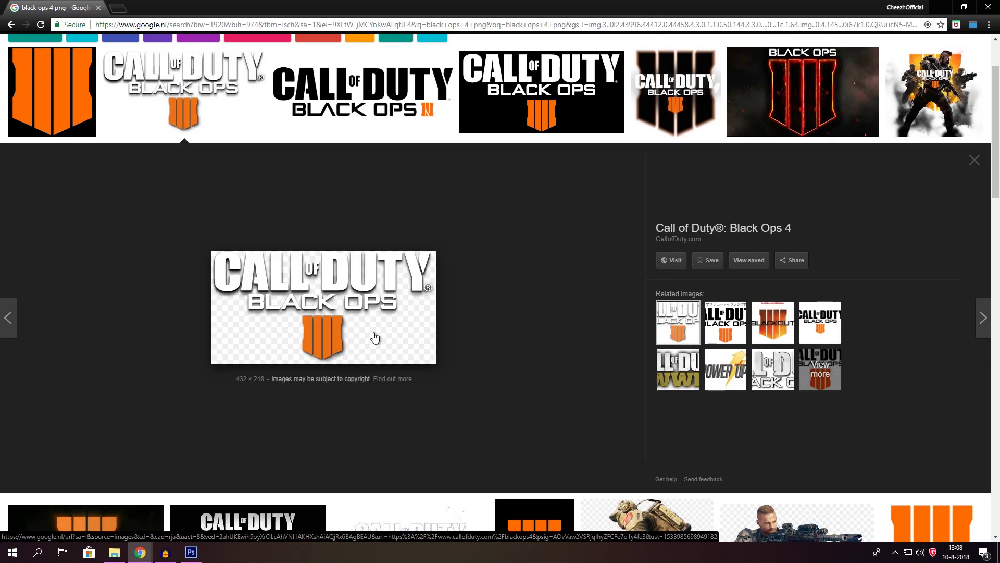
pyautogui.click(191, 552)
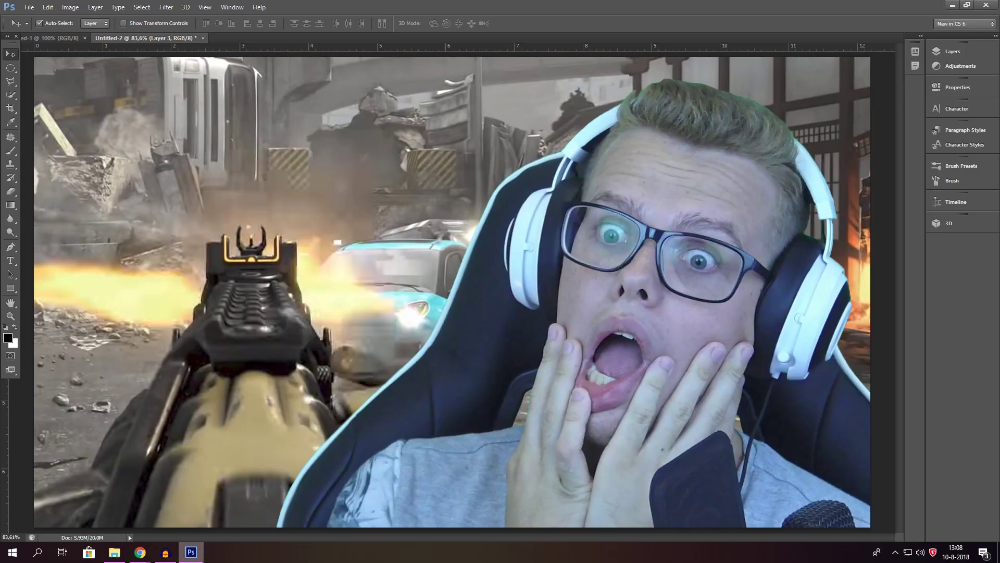
# - Open Bo4_logo.png from Afbeeldingen > Video Foto and drag the logo onto Untitled-2 as Layer 4
pyautogui.click(29, 7)
pyautogui.click(338, 206)
pyautogui.hotkey('ctrl', 'o')
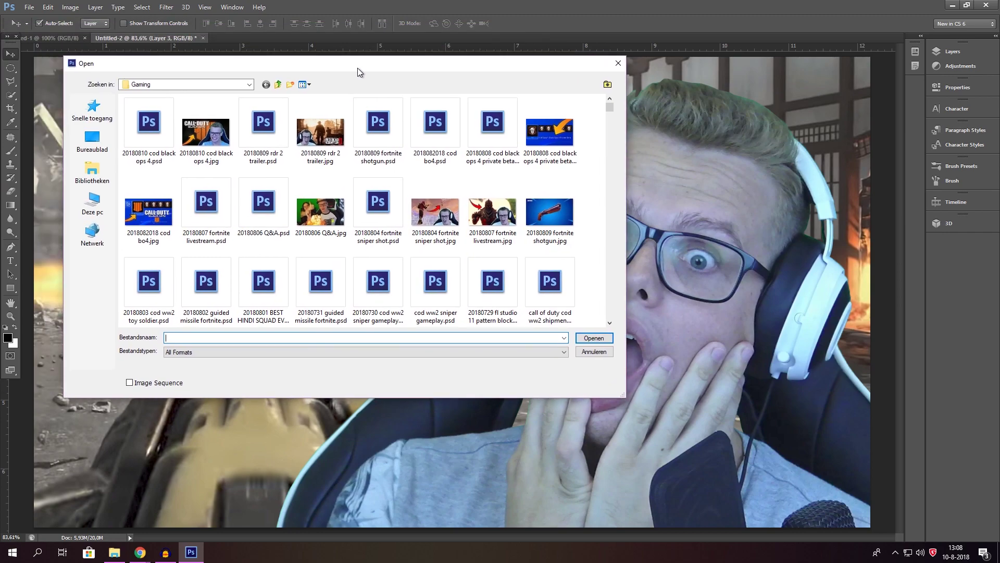
pyautogui.click(251, 85)
pyautogui.click(167, 231)
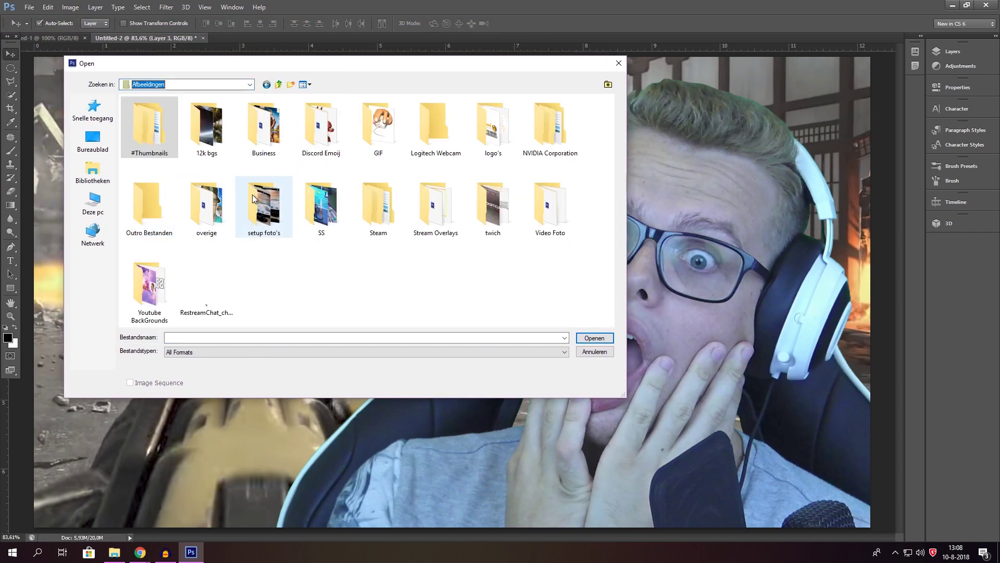
pyautogui.doubleClick(542, 213)
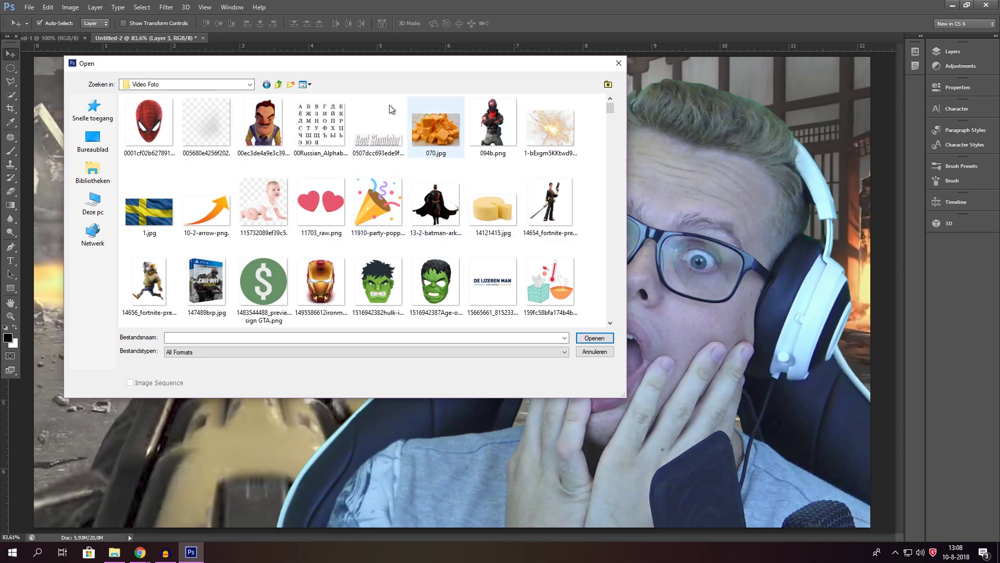
pyautogui.scroll(-5, 537, 173)
pyautogui.scroll(5, 538, 173)
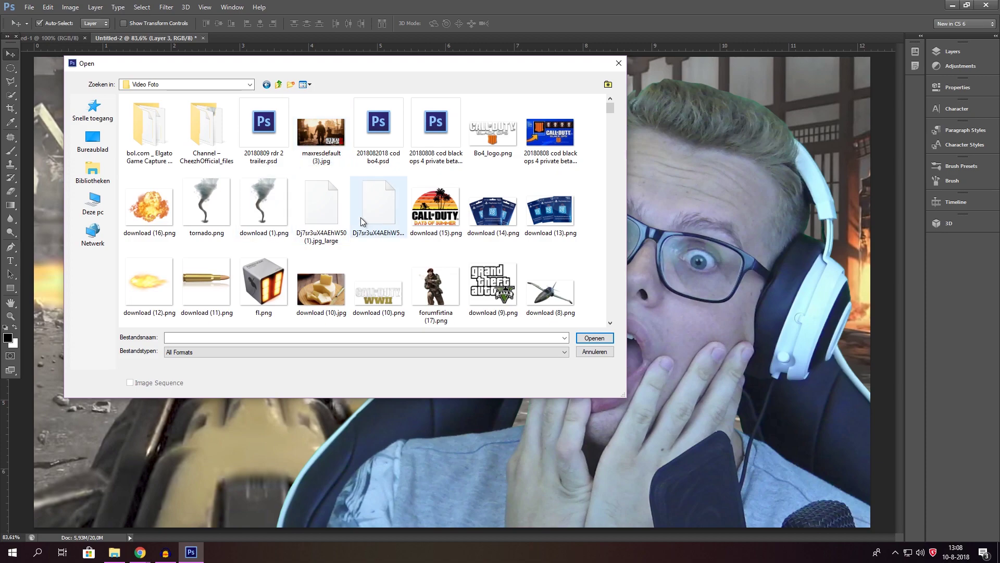
pyautogui.doubleClick(485, 136)
pyautogui.moveTo(287, 42); pyautogui.dragTo(342, 58)
pyautogui.moveTo(386, 125); pyautogui.dragTo(371, 234)
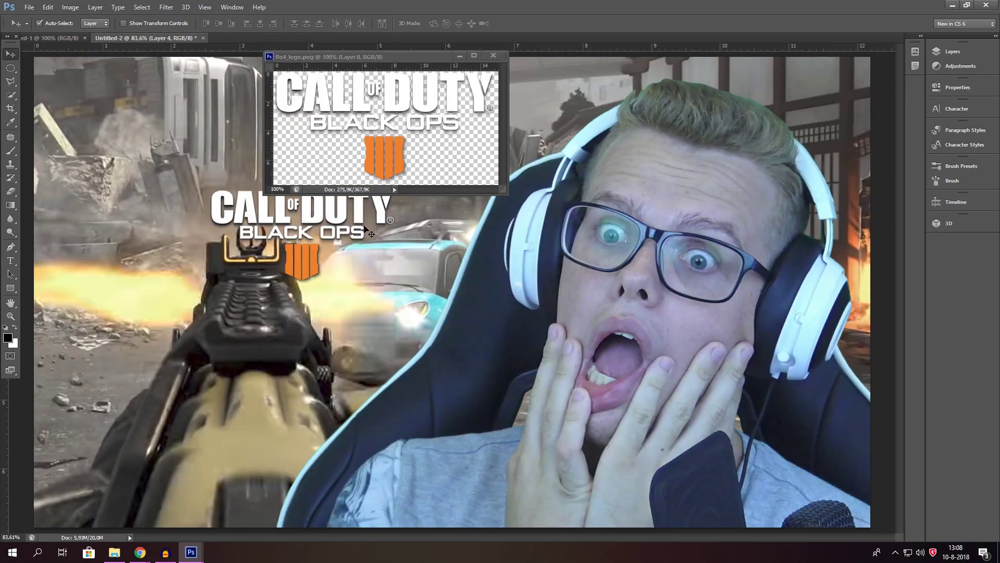
# - Close the logo window, move the logo upper-left and enlarge it to about double size
pyautogui.click(493, 56)
pyautogui.moveTo(310, 210); pyautogui.dragTo(182, 128)
pyautogui.press('t')
pyautogui.press('v')
pyautogui.hotkey('ctrl', 't')
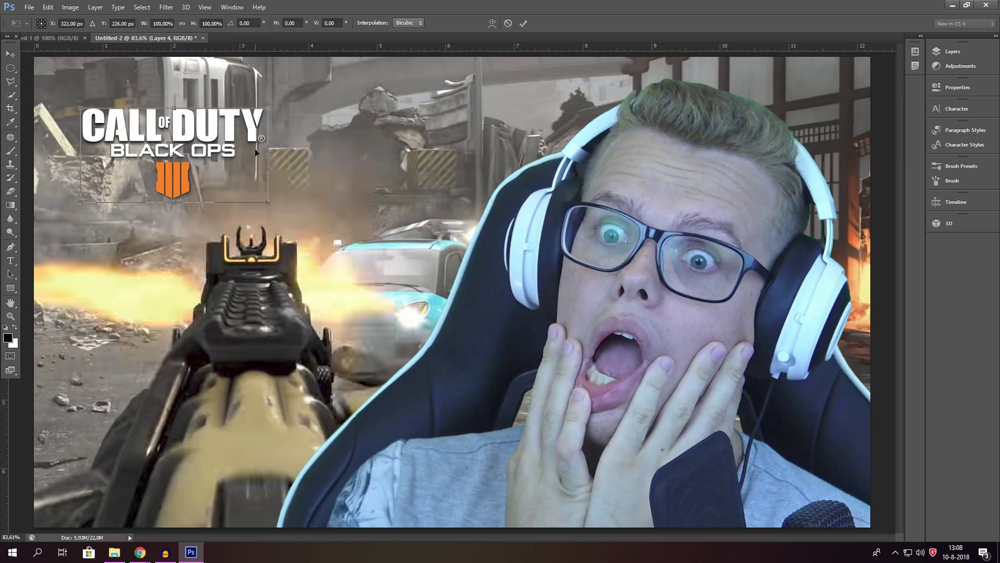
pyautogui.moveTo(270, 202); pyautogui.dragTo(465, 301)
pyautogui.press('Return')
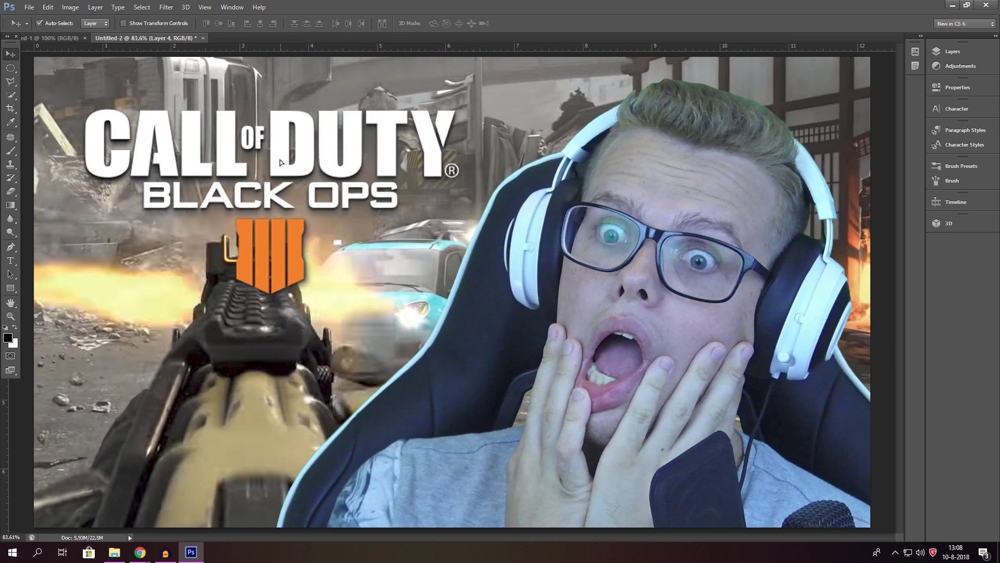
# - Shrink the logo somewhat and place it in the top-left corner
pyautogui.moveTo(280, 159); pyautogui.dragTo(283, 125)
pyautogui.hotkey('ctrl', 't')
pyautogui.moveTo(467, 267); pyautogui.dragTo(360, 213)
pyautogui.press('Return')
pyautogui.moveTo(215, 127); pyautogui.dragTo(172, 123)
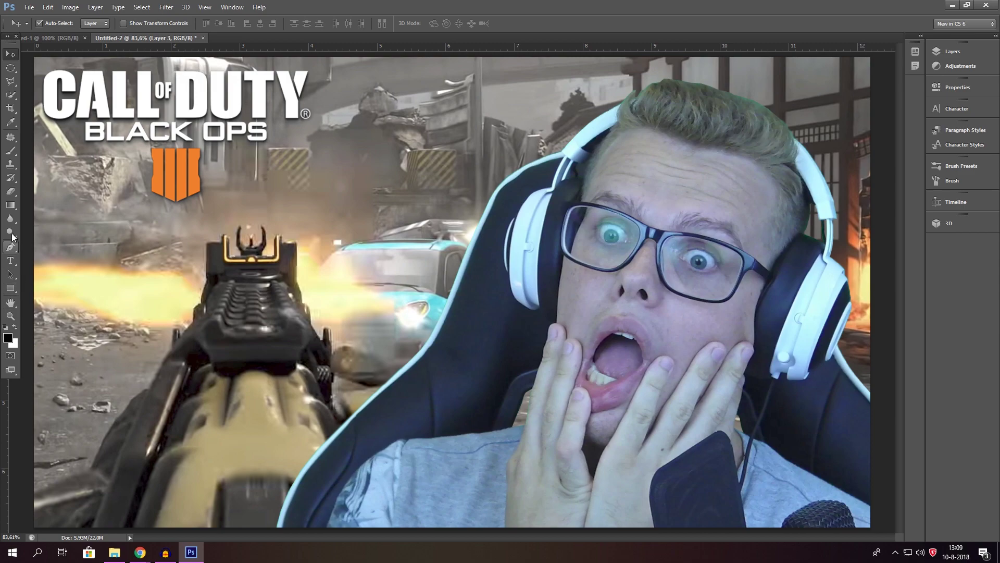
# - Apply a Gaussian Blur with radius 13 to the Layer 3 battle background
pyautogui.click(10, 81)
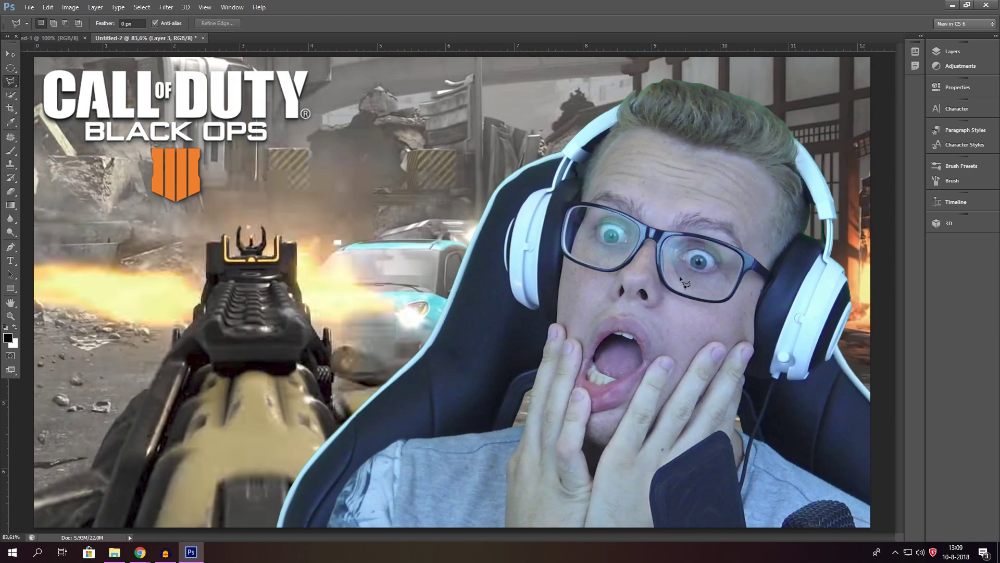
pyautogui.click(16, 54)
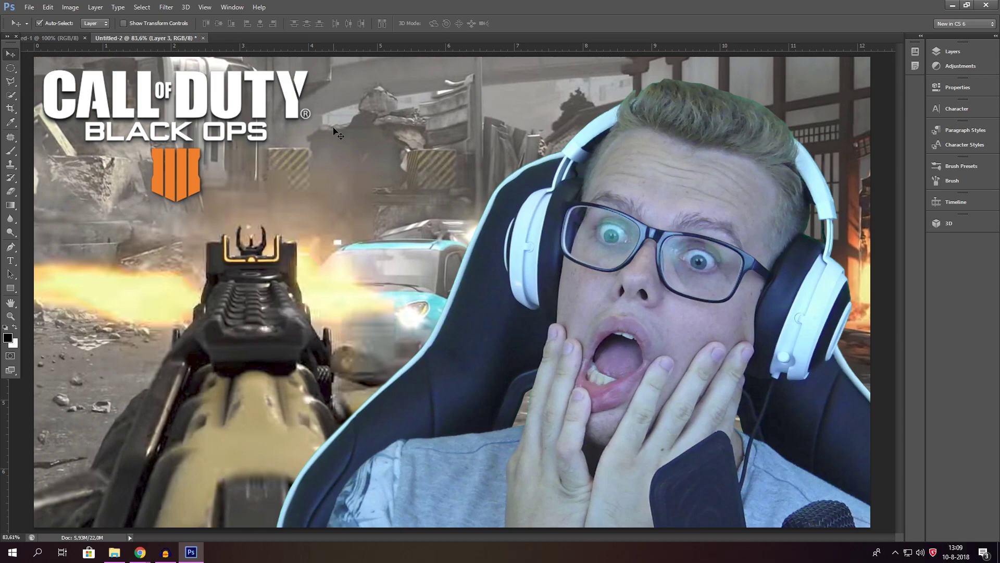
pyautogui.click(167, 8)
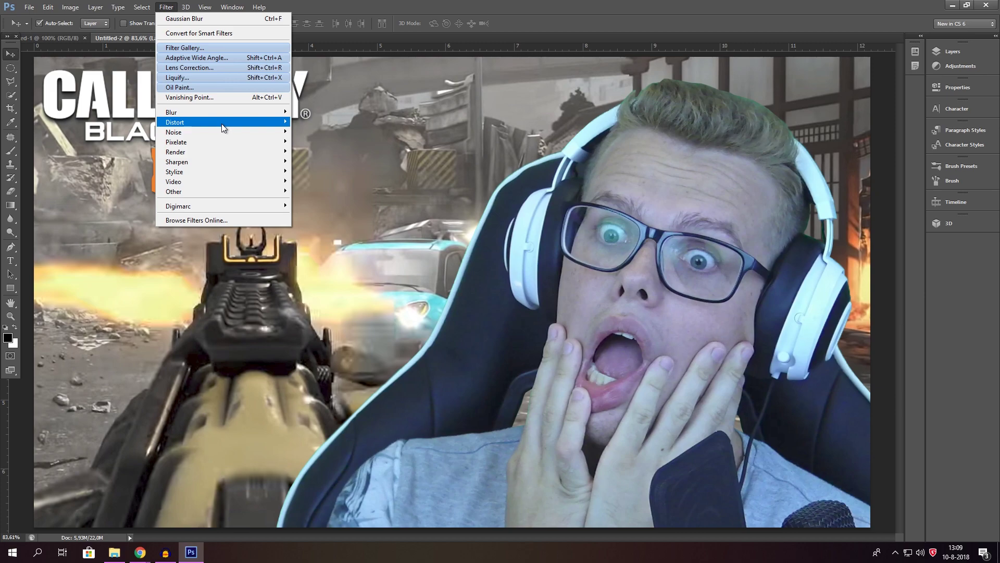
pyautogui.click(438, 139)
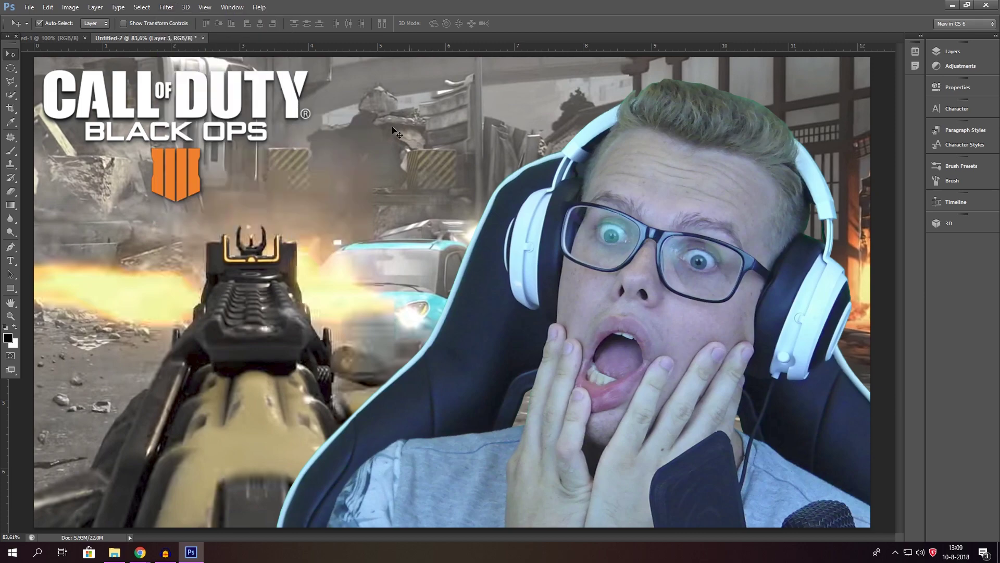
pyautogui.click(952, 51)
pyautogui.click(167, 7)
pyautogui.click(388, 112)
pyautogui.click(166, 7)
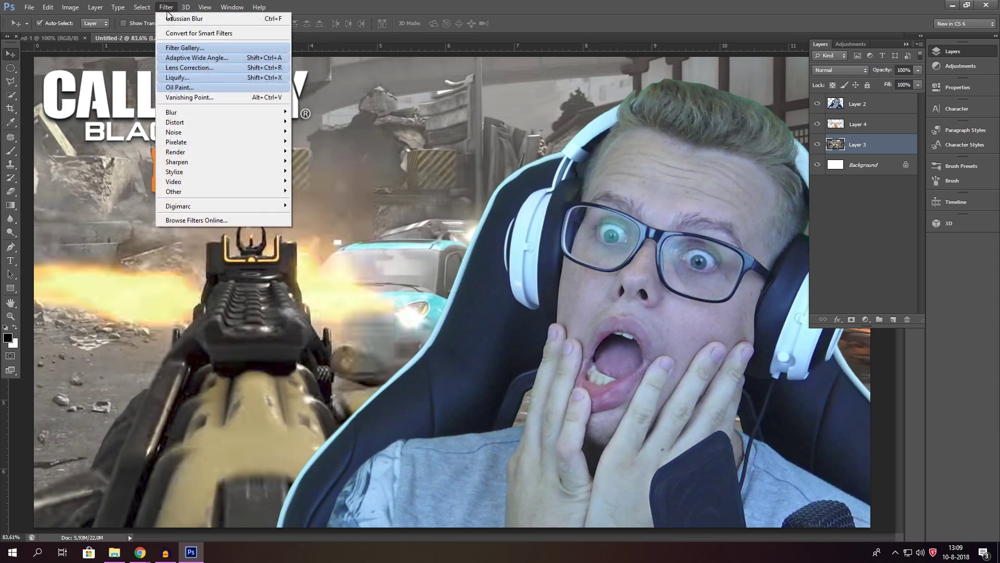
pyautogui.moveTo(219, 112)
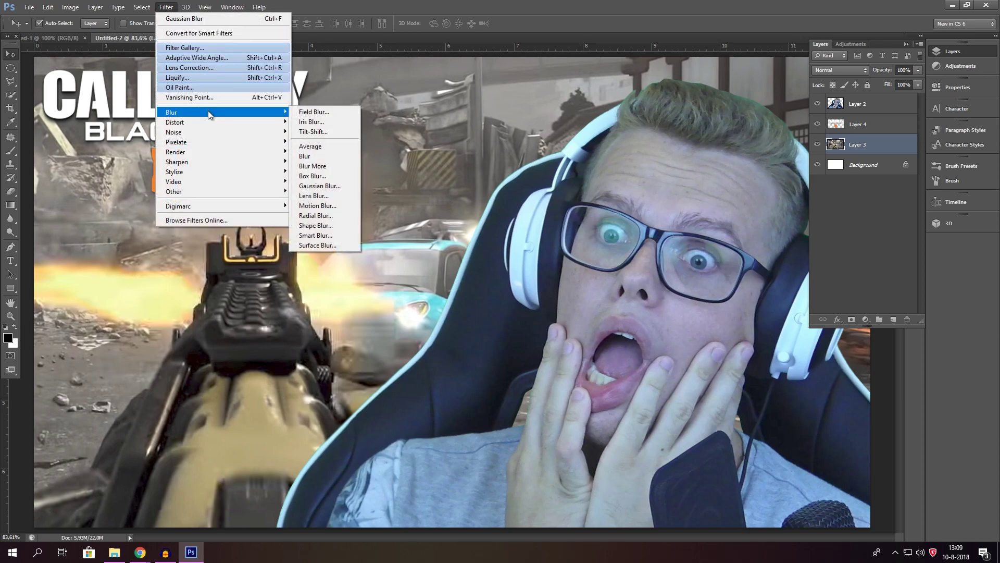
pyautogui.click(331, 186)
pyautogui.moveTo(490, 339); pyautogui.dragTo(493, 339)
pyautogui.write('13')
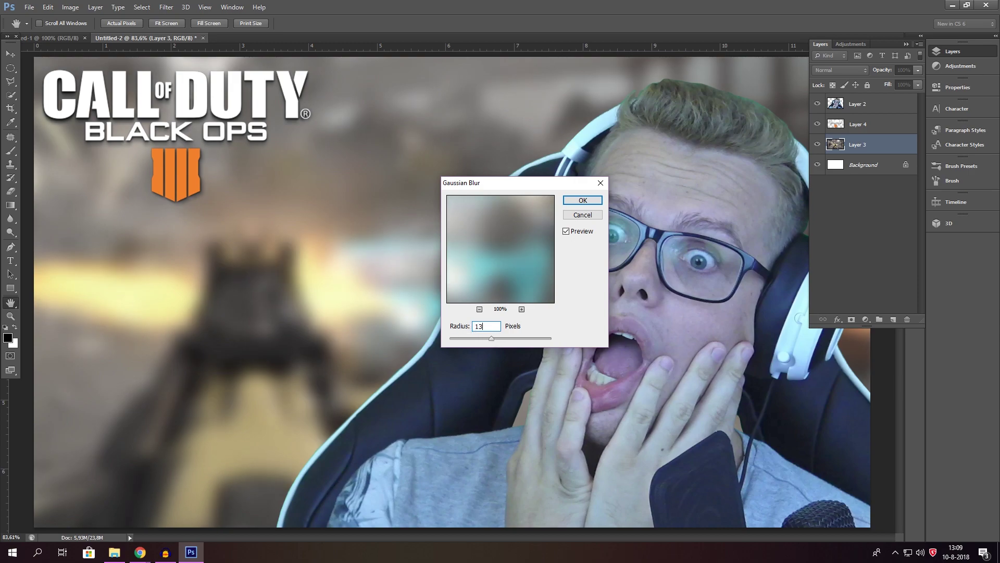
pyautogui.click(578, 201)
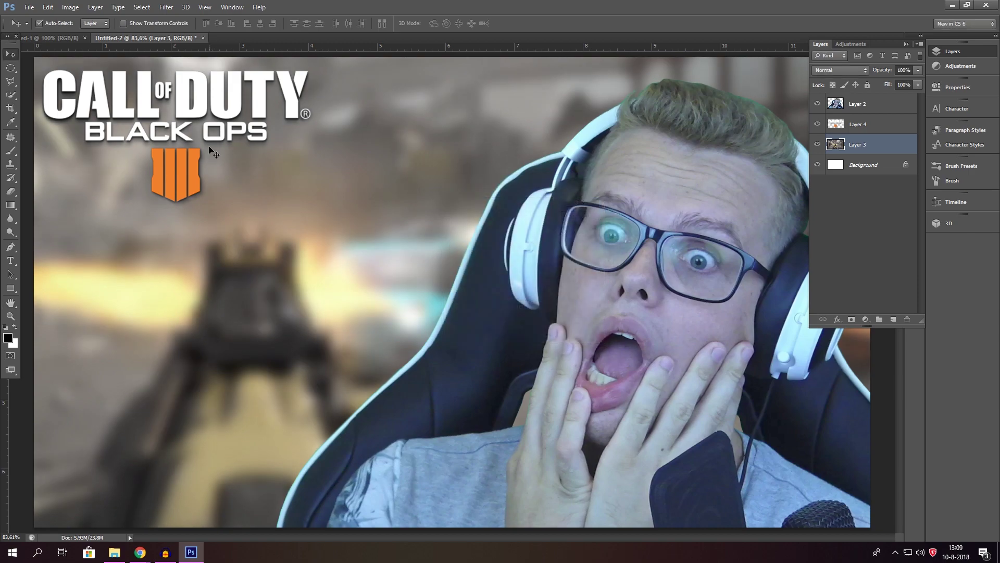
# - Try enlarging the logo to about 153%, then undo the changes with Ctrl+Alt+Z
pyautogui.keyDown('ctrl'); pyautogui.click(194, 181); pyautogui.keyUp('ctrl')
pyautogui.hotkey('ctrl', 't')
pyautogui.moveTo(315, 207); pyautogui.dragTo(460, 280)
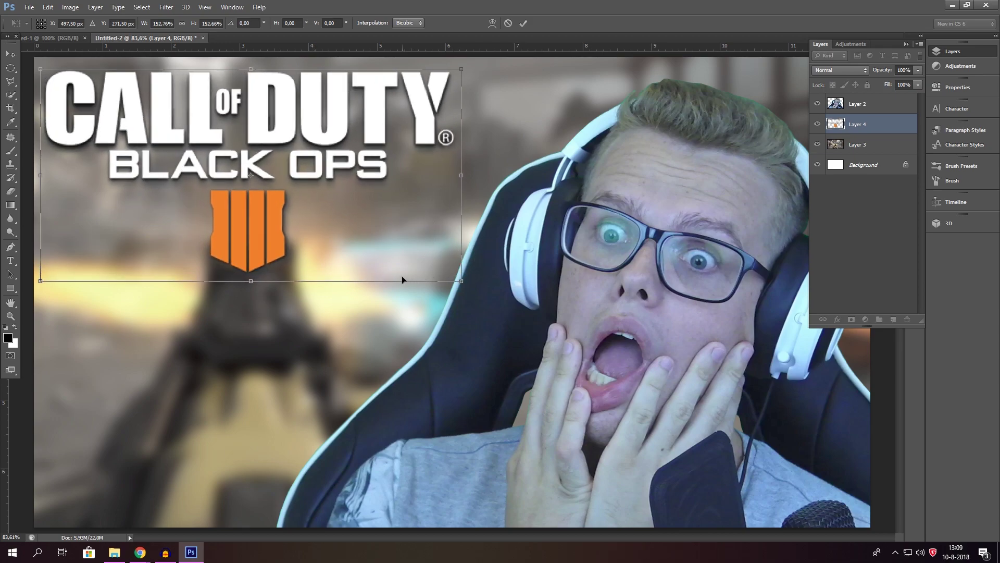
pyautogui.press('Return')
pyautogui.moveTo(271, 215); pyautogui.dragTo(276, 216)
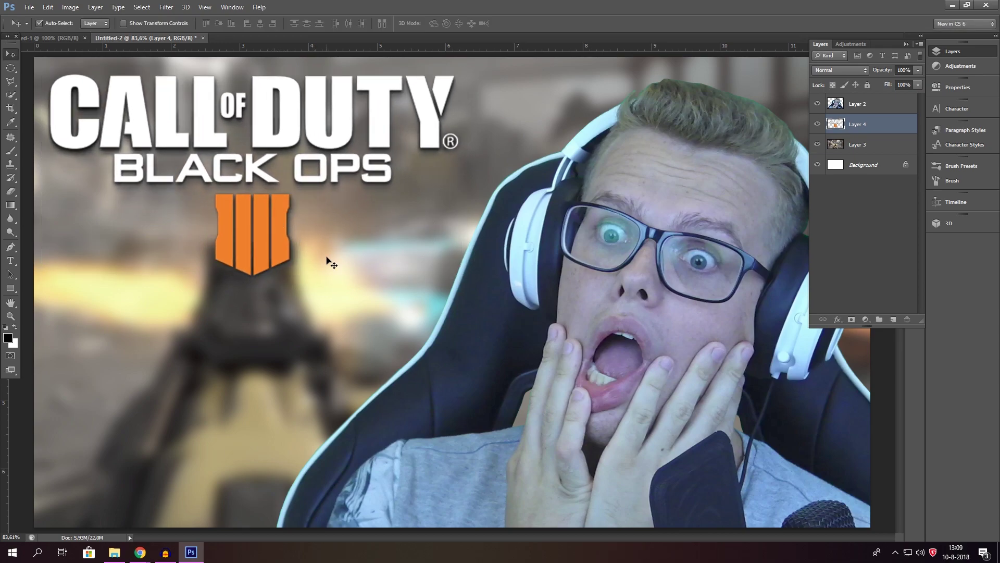
pyautogui.click(328, 258)
pyautogui.hotkey('ctrl', 'alt', 'z')
pyautogui.hotkey('ctrl', 'alt', 'z')
pyautogui.hotkey('ctrl', 'alt', 'z')
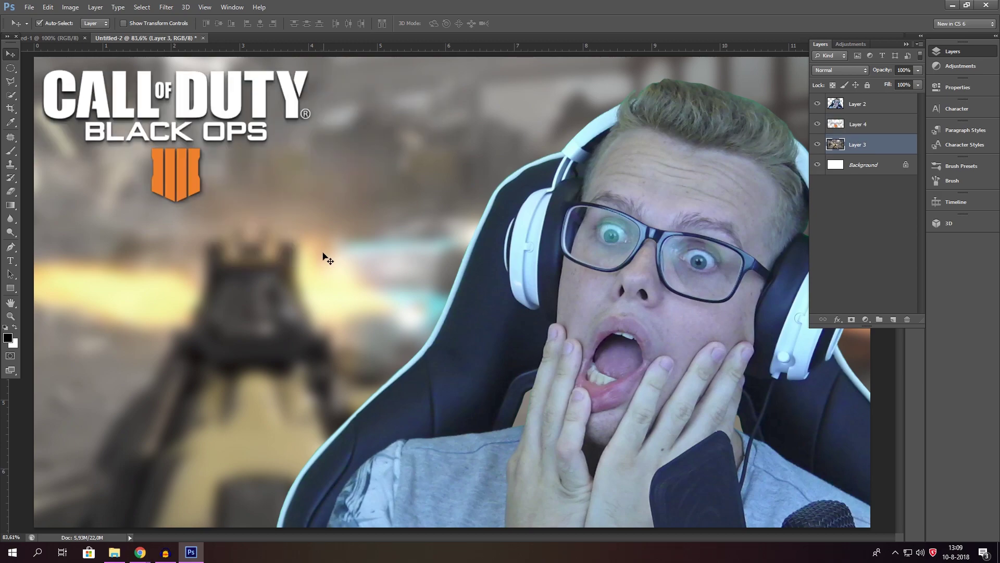
# - Reapply Gaussian Blur to the battle background with a lighter 3,5-pixel radius
pyautogui.click(166, 7)
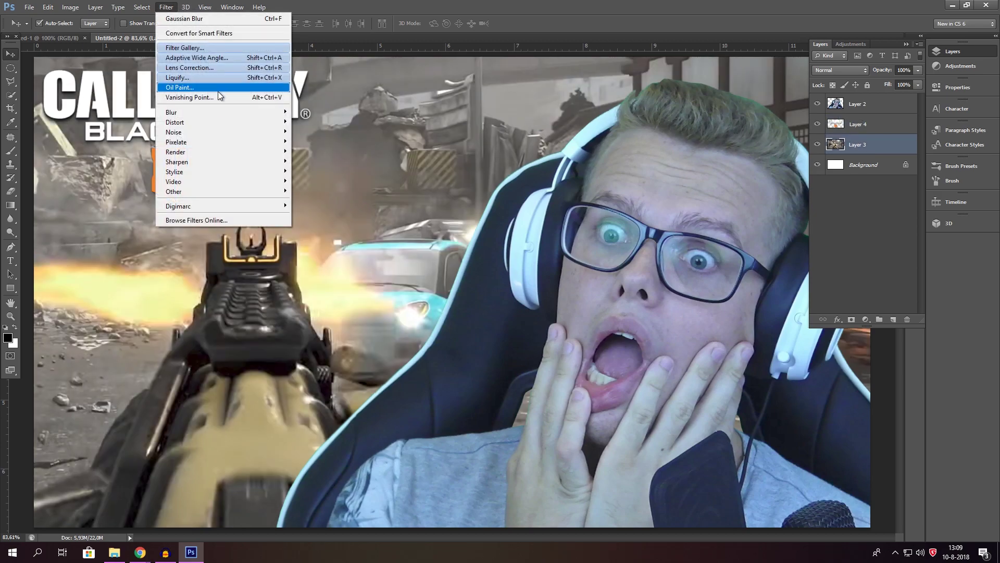
pyautogui.moveTo(204, 113)
pyautogui.click(320, 185)
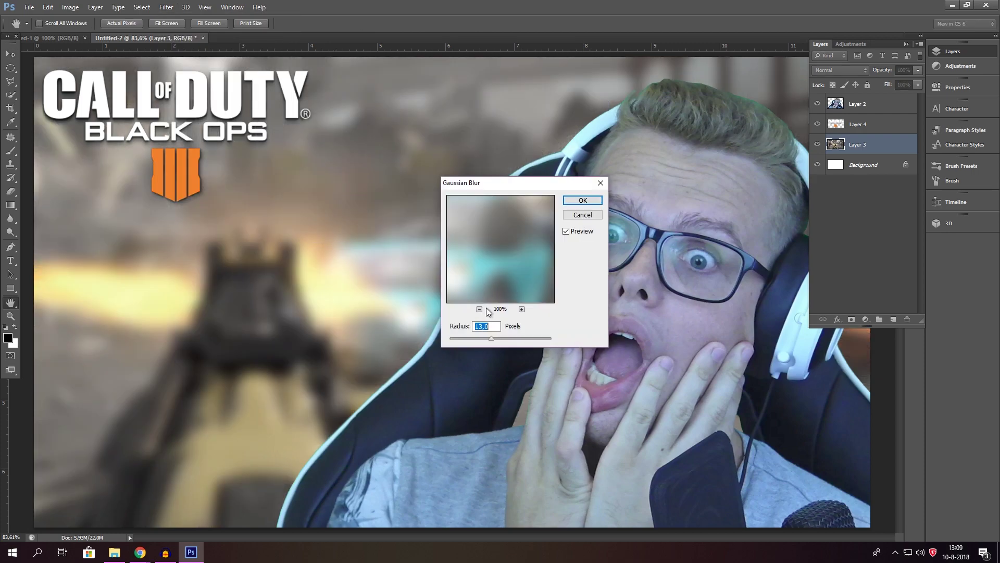
pyautogui.moveTo(471, 339); pyautogui.dragTo(468, 339)
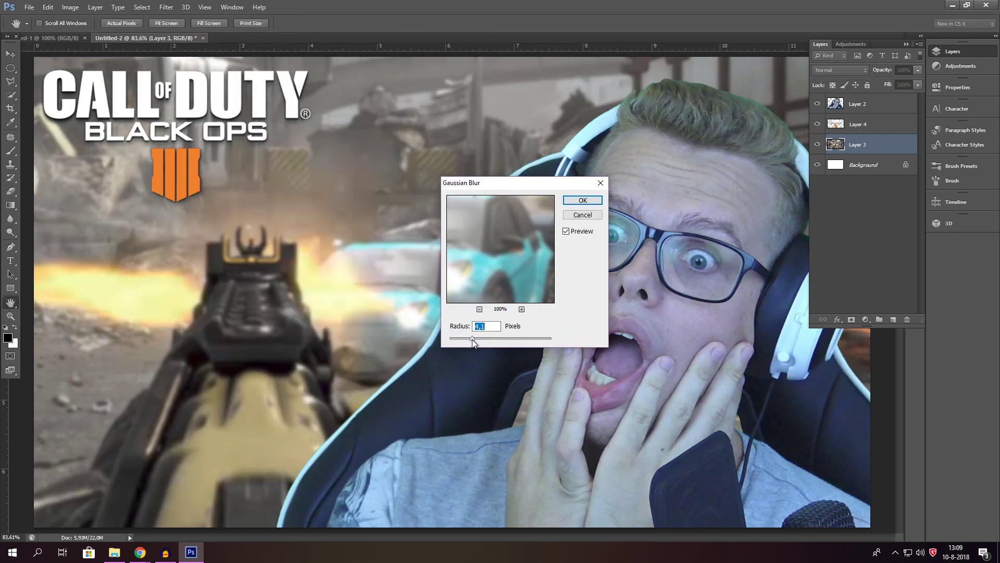
pyautogui.click(586, 202)
# - Scale the Black Ops 4 logo to about 148% and move it into place
pyautogui.click(225, 103)
pyautogui.hotkey('ctrl', 't')
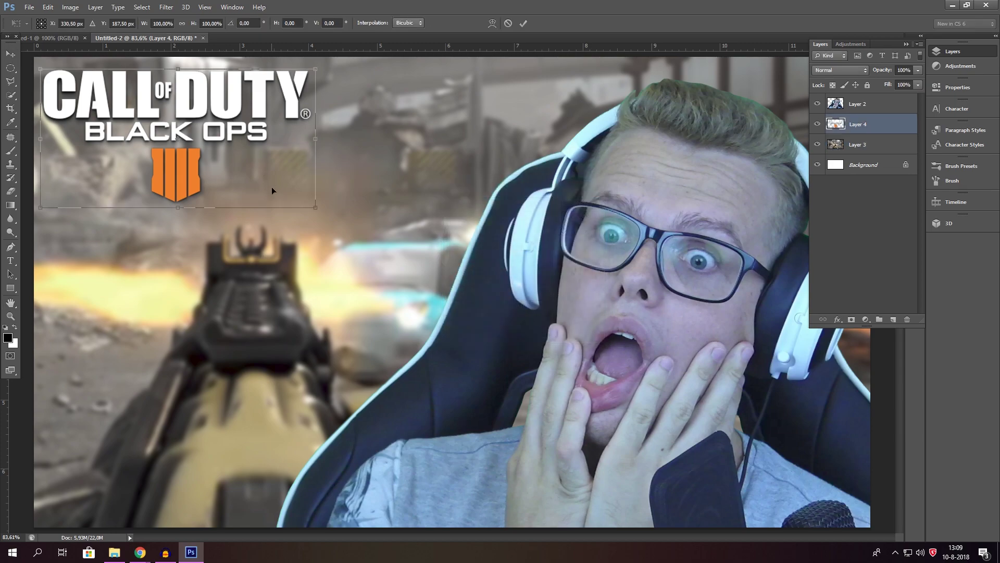
pyautogui.moveTo(323, 208); pyautogui.dragTo(454, 275)
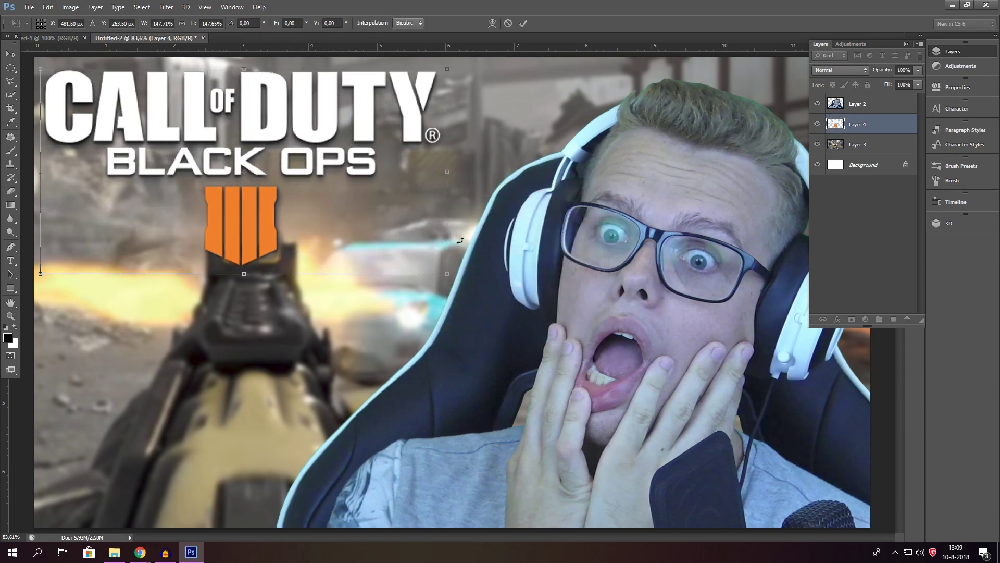
pyautogui.press('Return')
pyautogui.moveTo(246, 107); pyautogui.dragTo(350, 110)
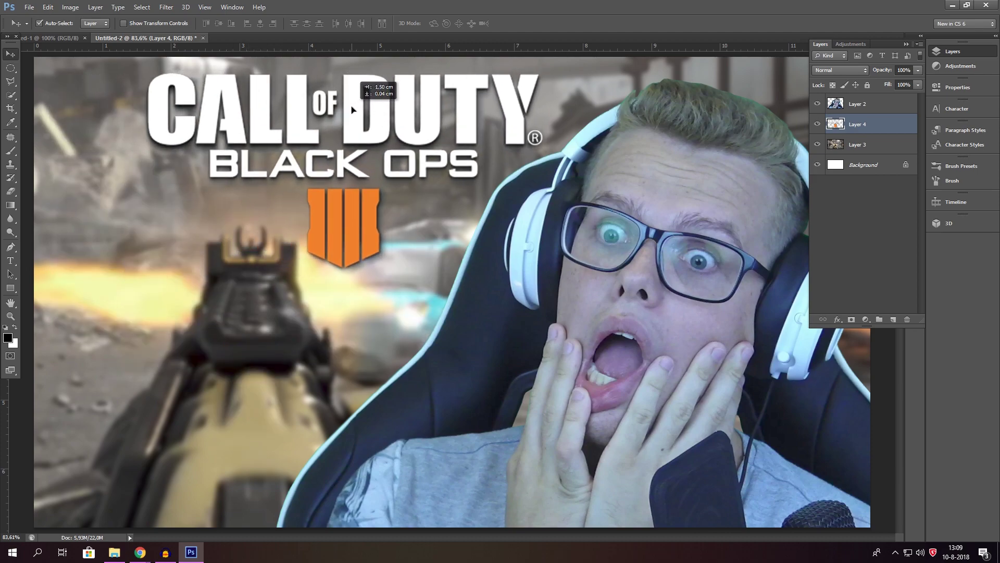
# - Shift the gameplay background up and left, and fine-tune the logo's position
pyautogui.moveTo(234, 387); pyautogui.dragTo(195, 382)
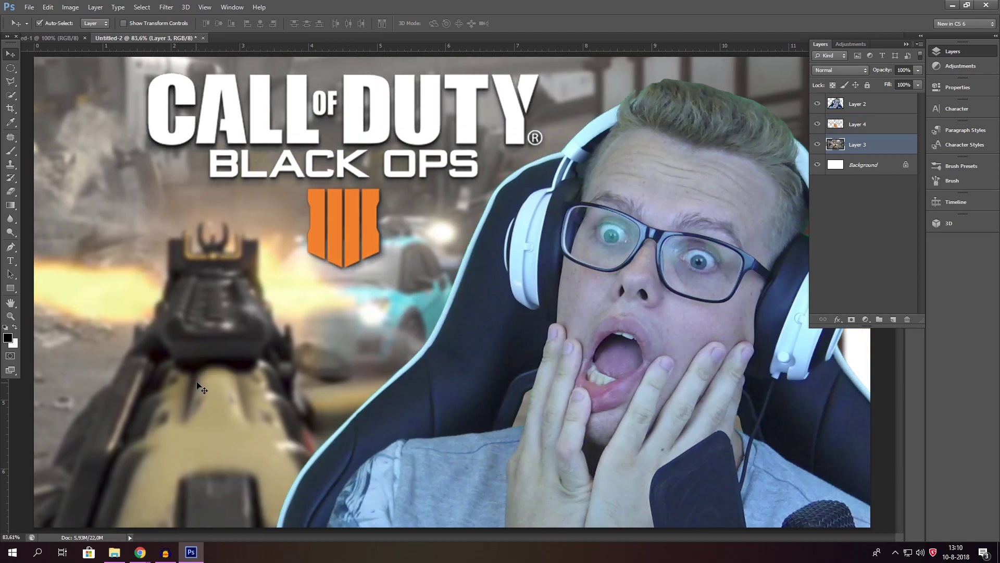
pyautogui.hotkey('ctrl', 't')
pyautogui.moveTo(424, 229); pyautogui.dragTo(355, 399)
pyautogui.moveTo(425, 213); pyautogui.dragTo(532, 167)
pyautogui.press('Escape')
pyautogui.moveTo(338, 245); pyautogui.dragTo(282, 230)
pyautogui.moveTo(230, 311); pyautogui.dragTo(274, 308)
pyautogui.moveTo(301, 207); pyautogui.dragTo(329, 211)
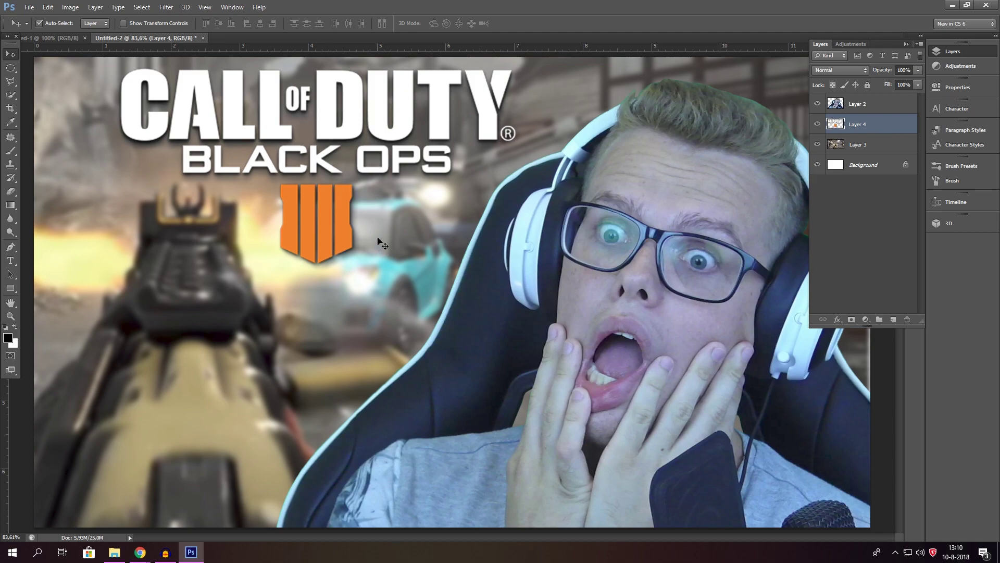
pyautogui.click(582, 288)
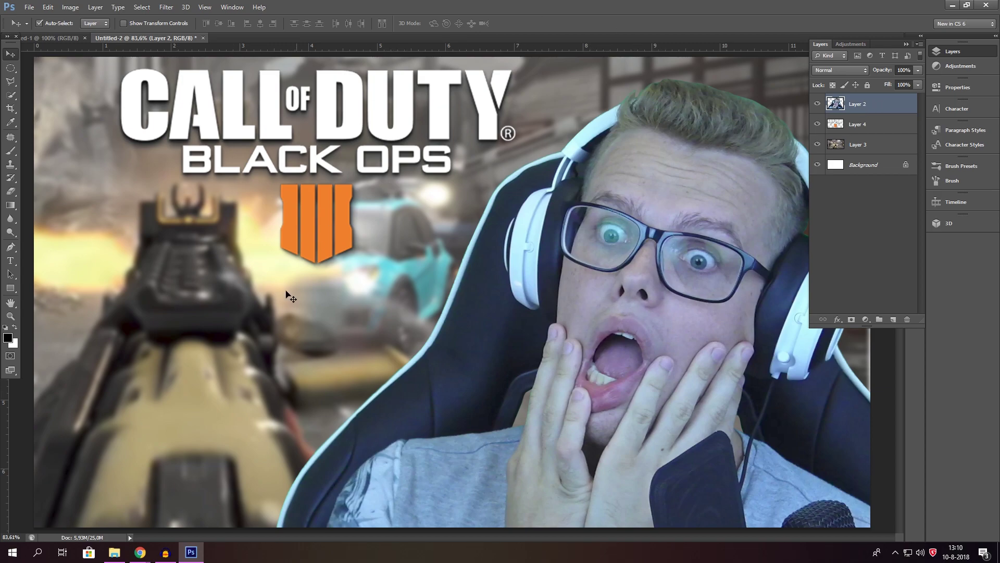
# - Raise Layer 3's Saturation with Hue/Saturation, then select presenter Layer 2
pyautogui.click(320, 106)
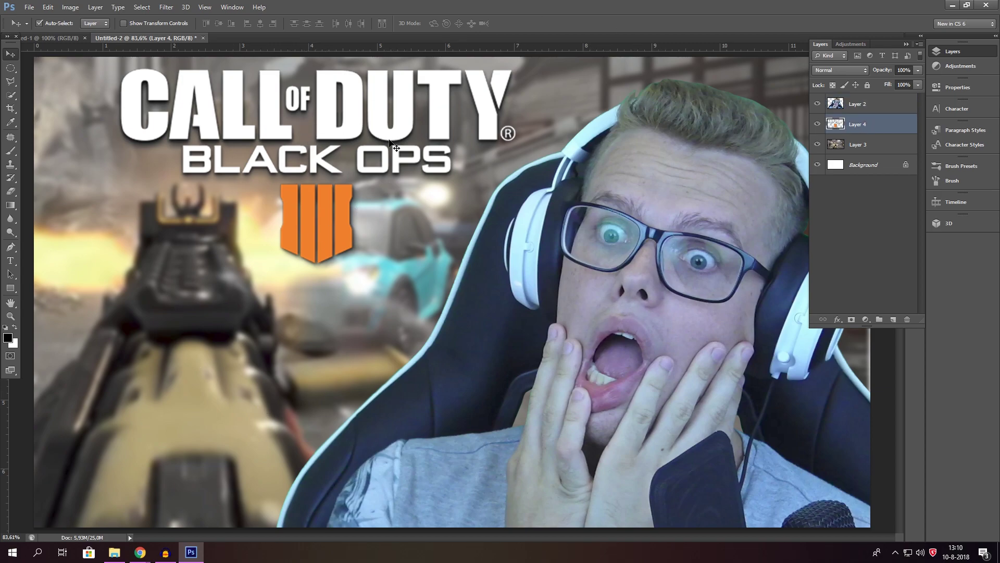
pyautogui.click(376, 312)
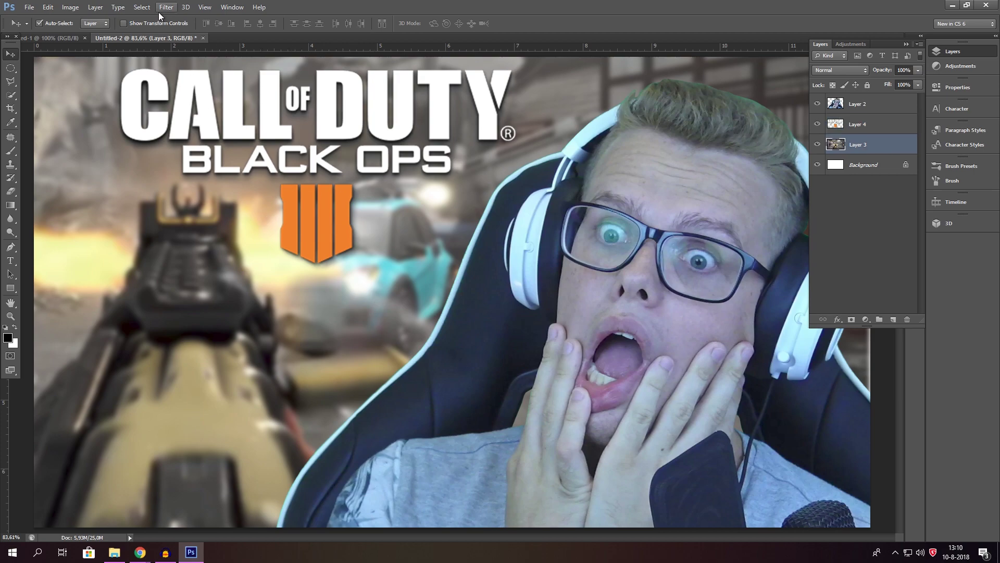
pyautogui.click(76, 9)
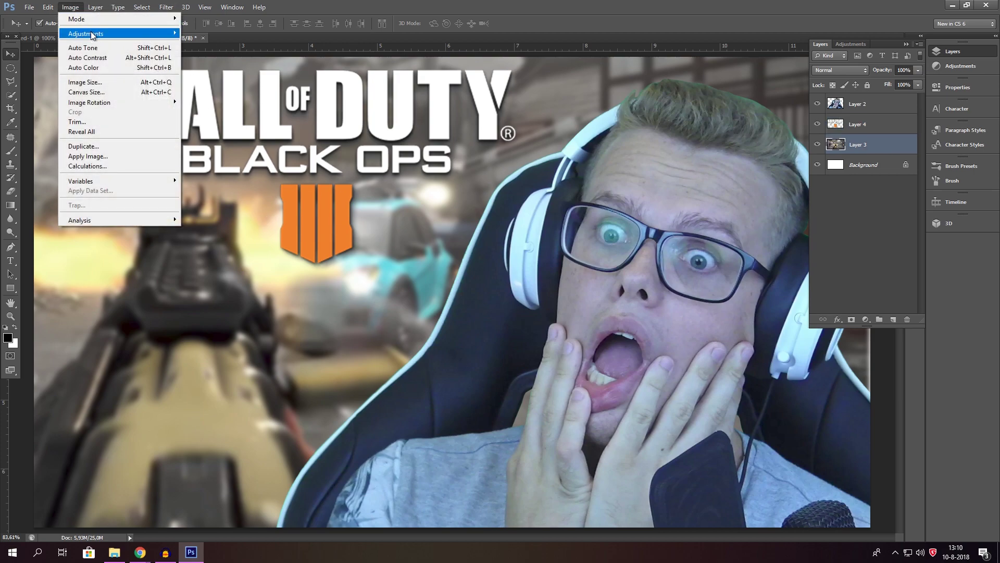
pyautogui.moveTo(92, 34)
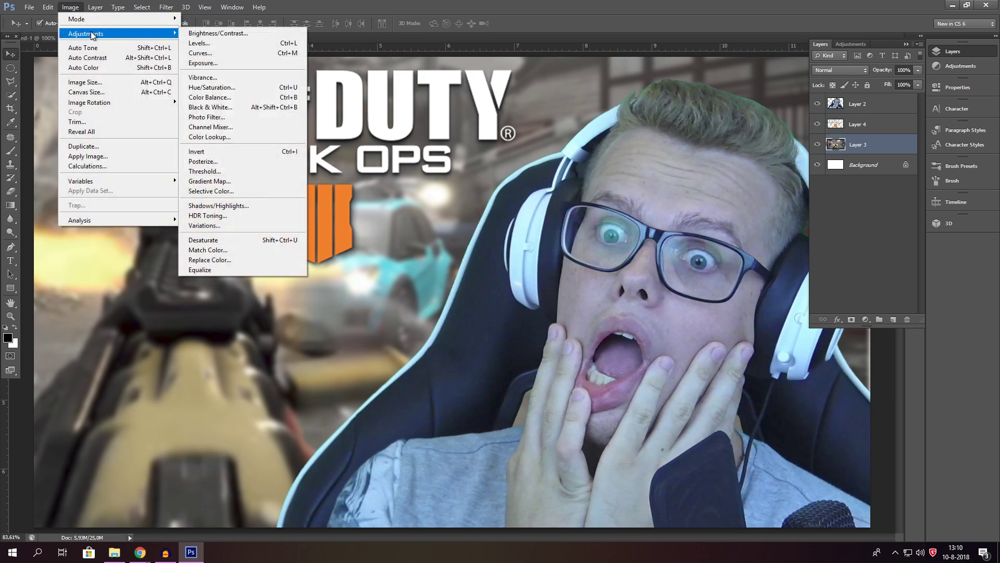
pyautogui.click(228, 89)
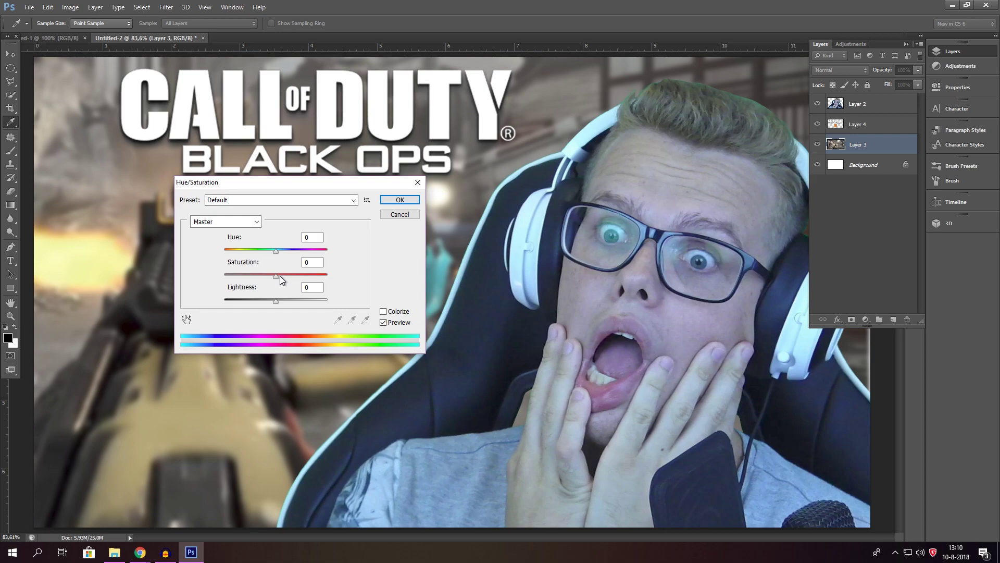
pyautogui.moveTo(286, 187); pyautogui.dragTo(530, 214)
pyautogui.moveTo(521, 303); pyautogui.dragTo(554, 303)
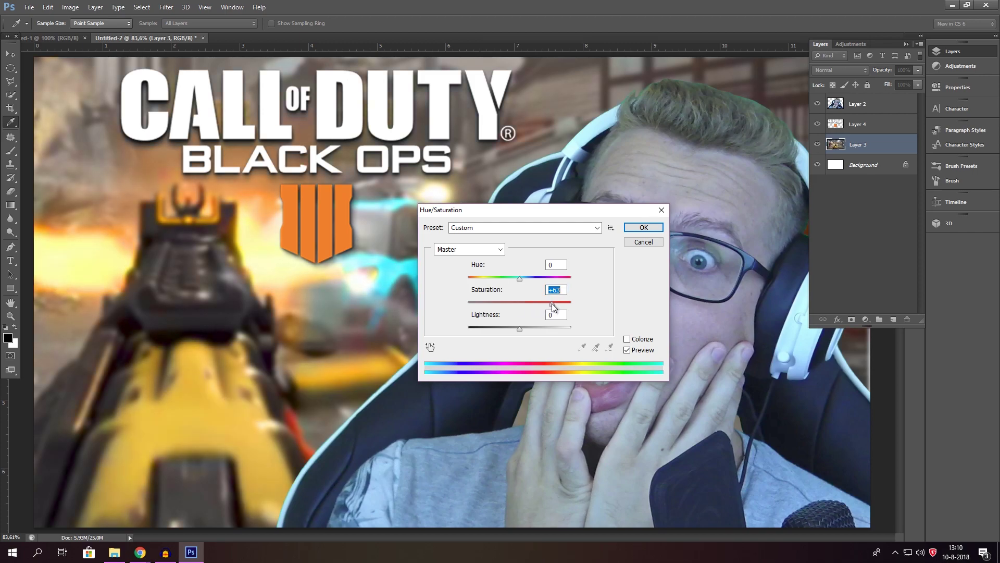
pyautogui.click(643, 228)
pyautogui.press('v')
pyautogui.click(859, 102)
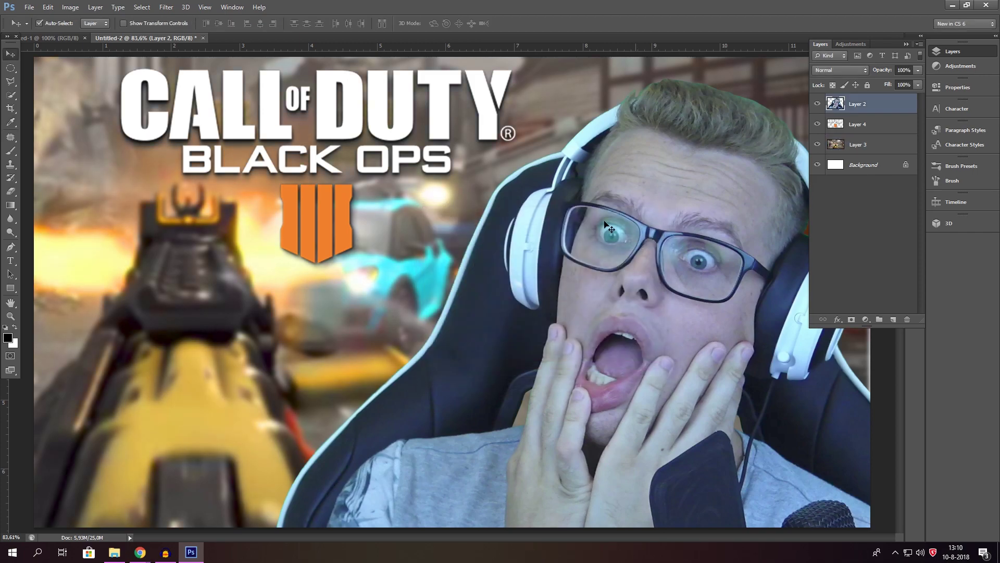
# - Try a strong Hue/Saturation boost on the presenter, then reset it to neutral
pyautogui.click(908, 43)
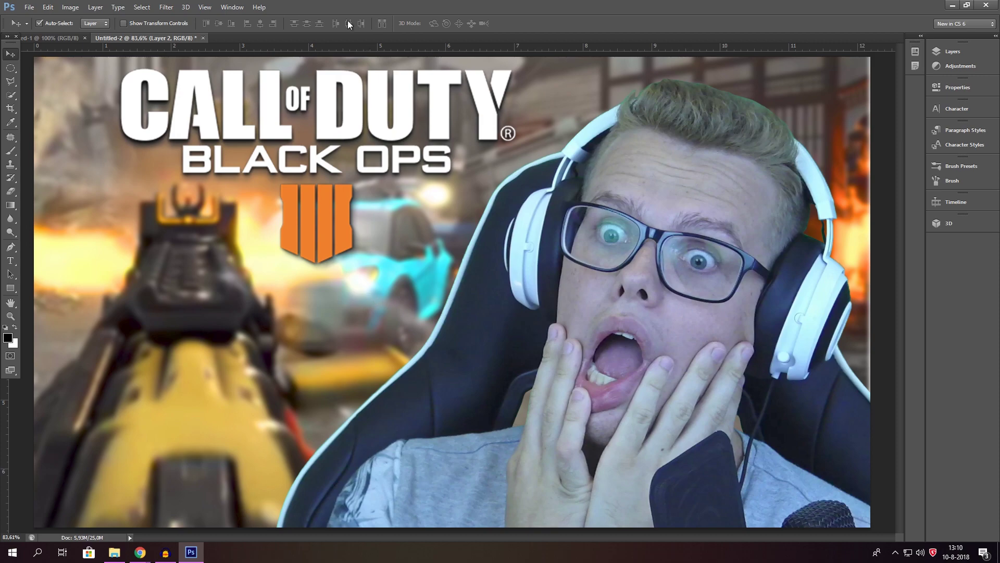
pyautogui.click(166, 7)
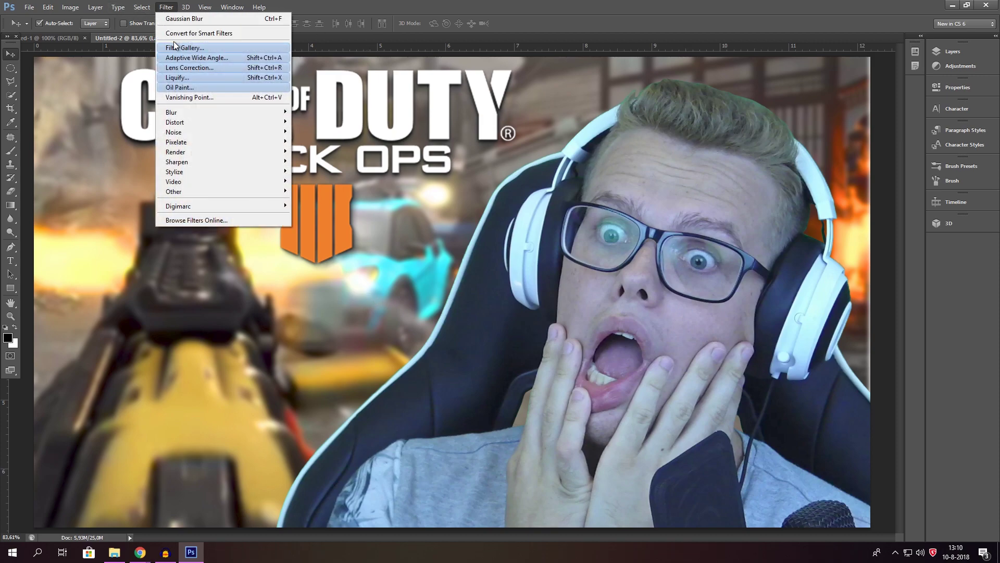
pyautogui.moveTo(70, 6)
pyautogui.moveTo(83, 31)
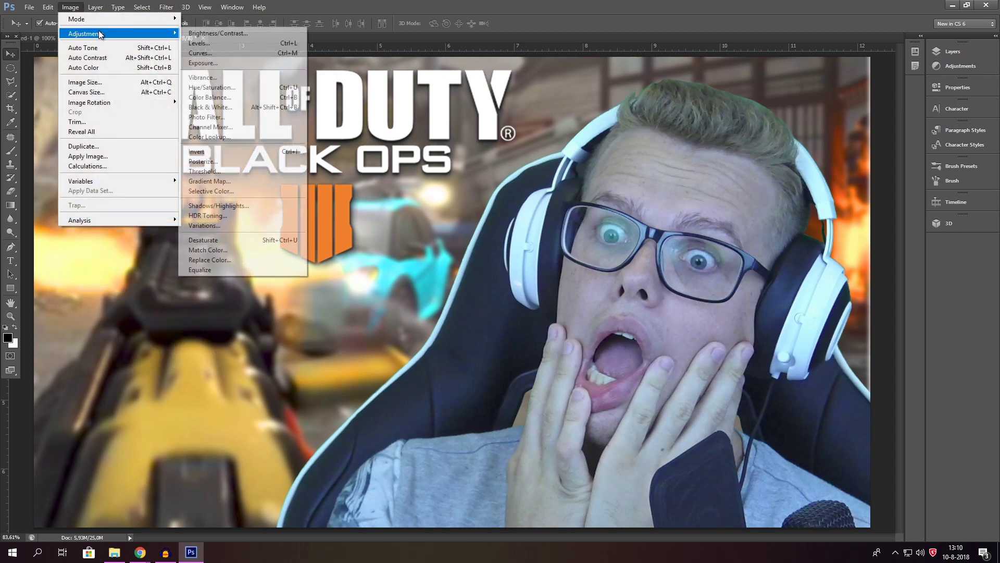
pyautogui.click(211, 87)
pyautogui.moveTo(552, 210); pyautogui.dragTo(242, 164)
pyautogui.moveTo(212, 257); pyautogui.dragTo(282, 261)
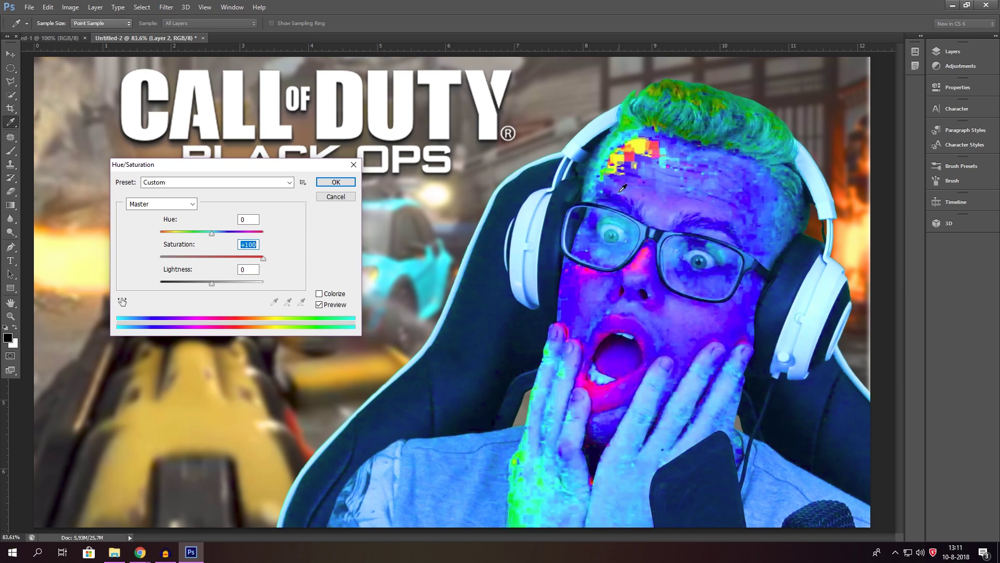
pyautogui.click(209, 258)
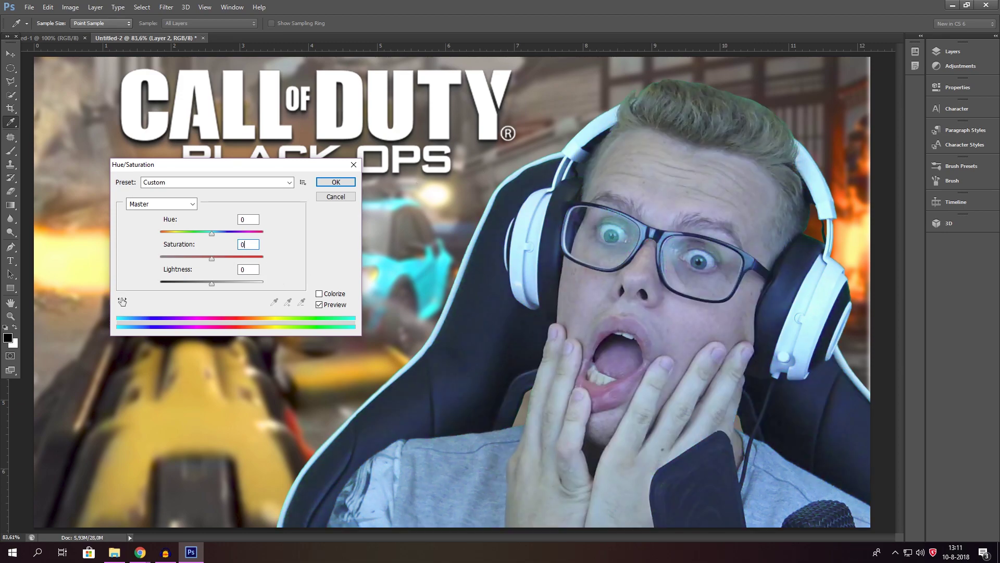
pyautogui.press('Return')
# - Give the presenter a modest Hue/Saturation boost of about +32
pyautogui.click(70, 7)
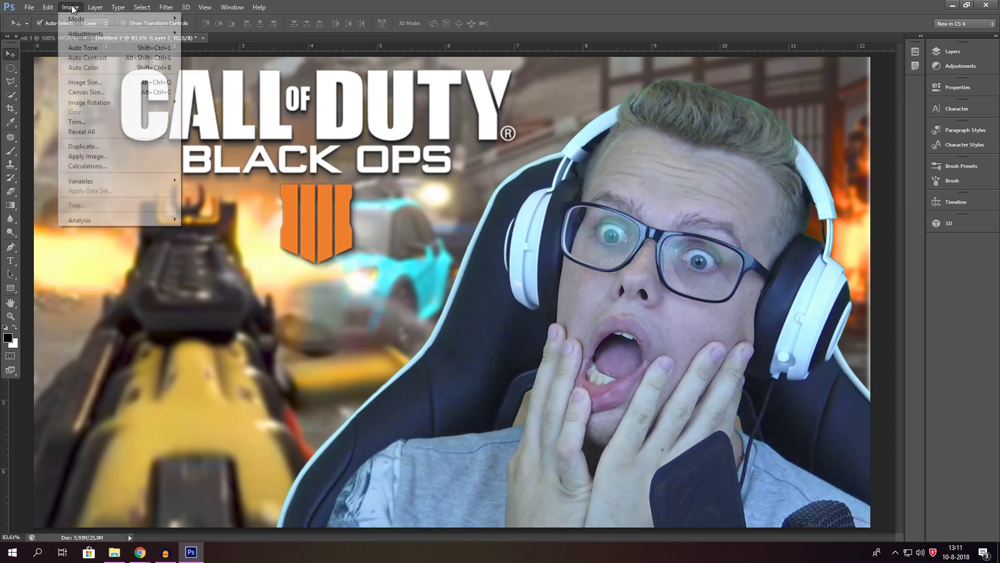
pyautogui.moveTo(104, 33)
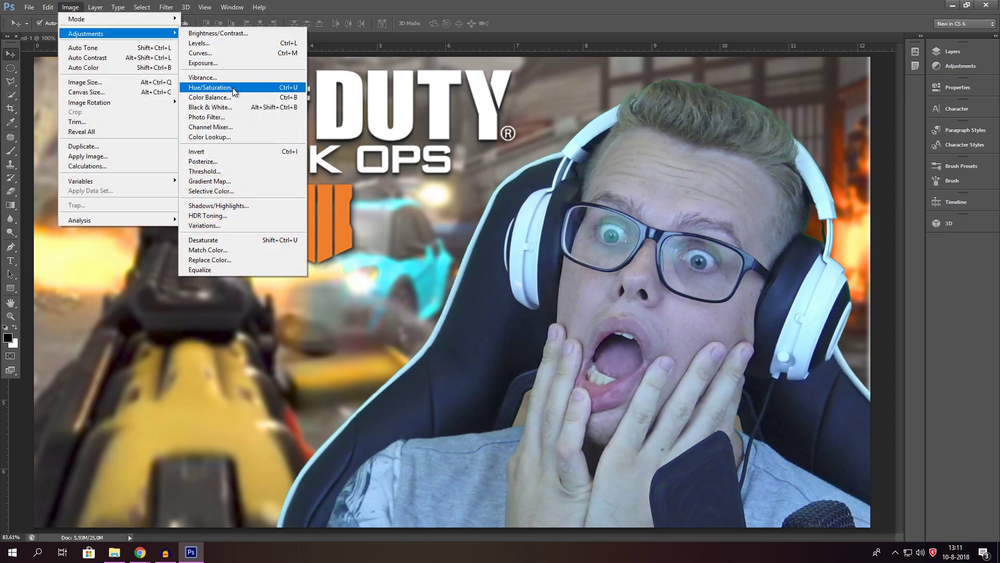
pyautogui.click(232, 87)
pyautogui.moveTo(216, 257)
pyautogui.mouseDown()
pyautogui.moveTo(261, 256)
pyautogui.moveTo(214, 259)
pyautogui.mouseUp()
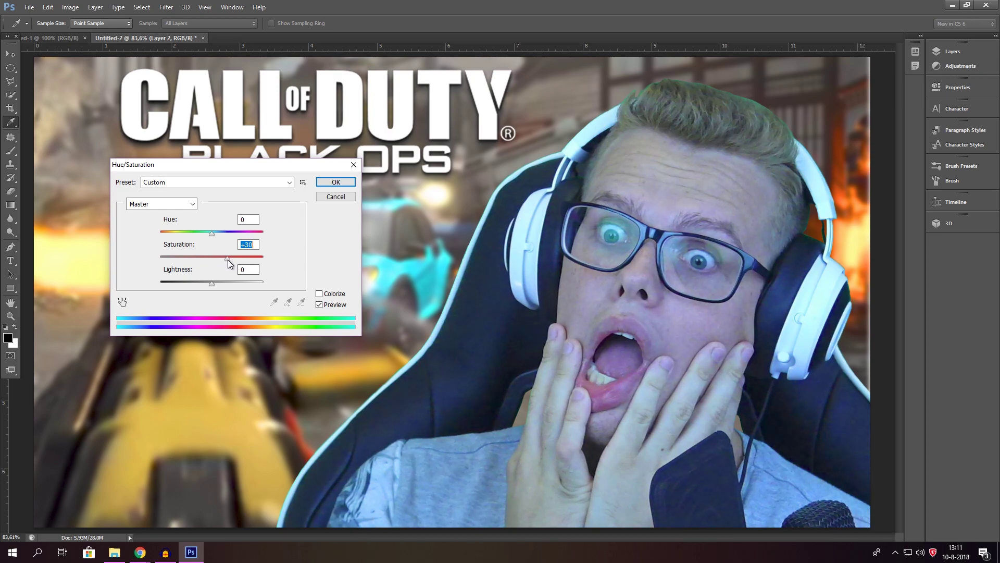
pyautogui.click(336, 186)
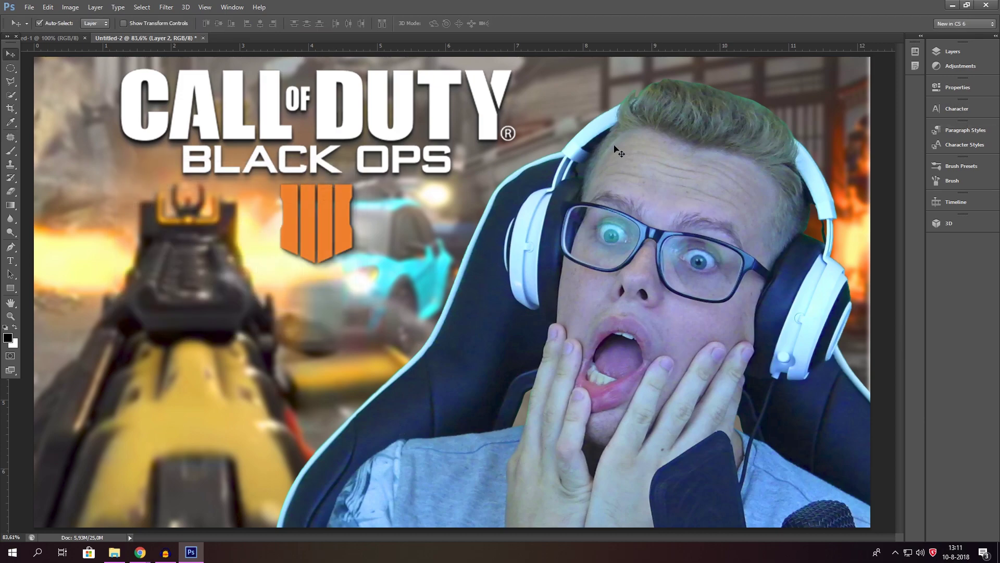
# - Enable a white Inner Glow in Layer 2's Blending Options instead of Outer Glow
pyautogui.click(951, 54)
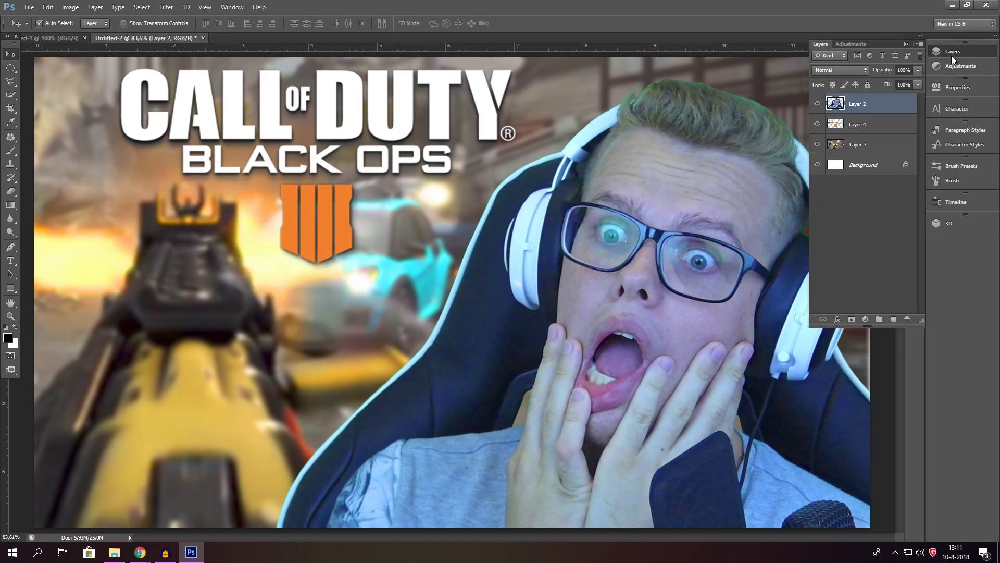
pyautogui.rightClick(866, 102)
pyautogui.click(869, 106)
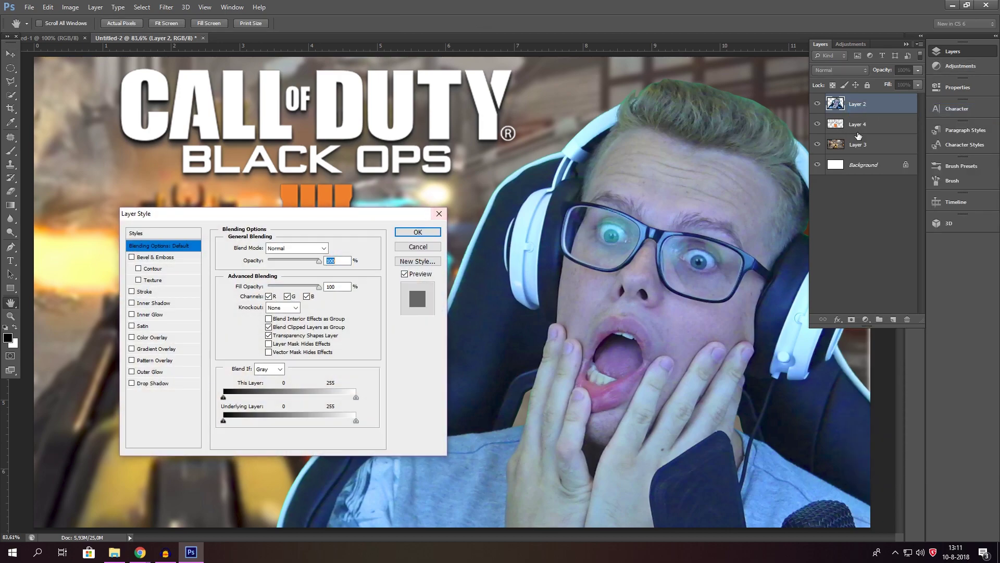
pyautogui.moveTo(365, 219); pyautogui.dragTo(402, 258)
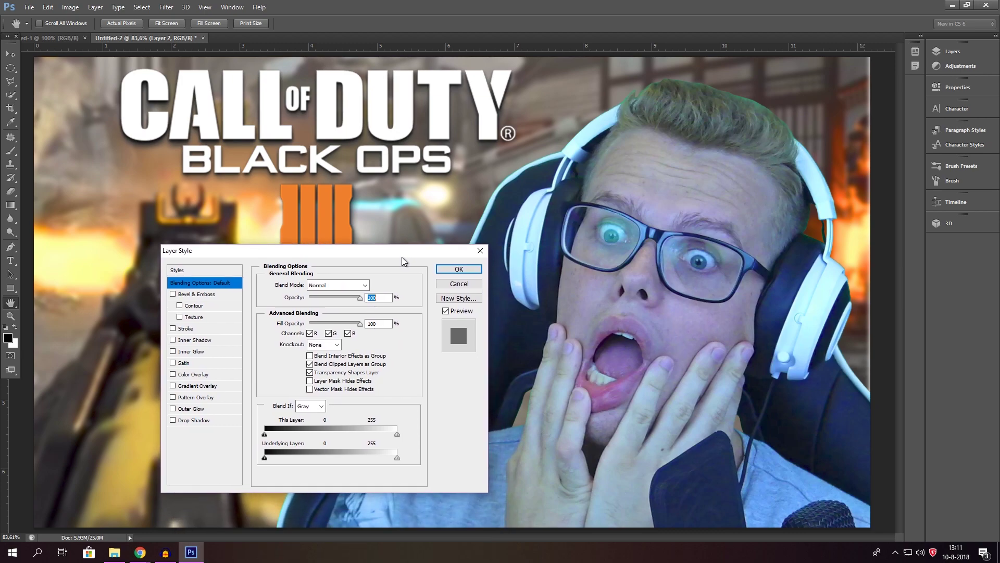
pyautogui.click(190, 409)
pyautogui.click(173, 408)
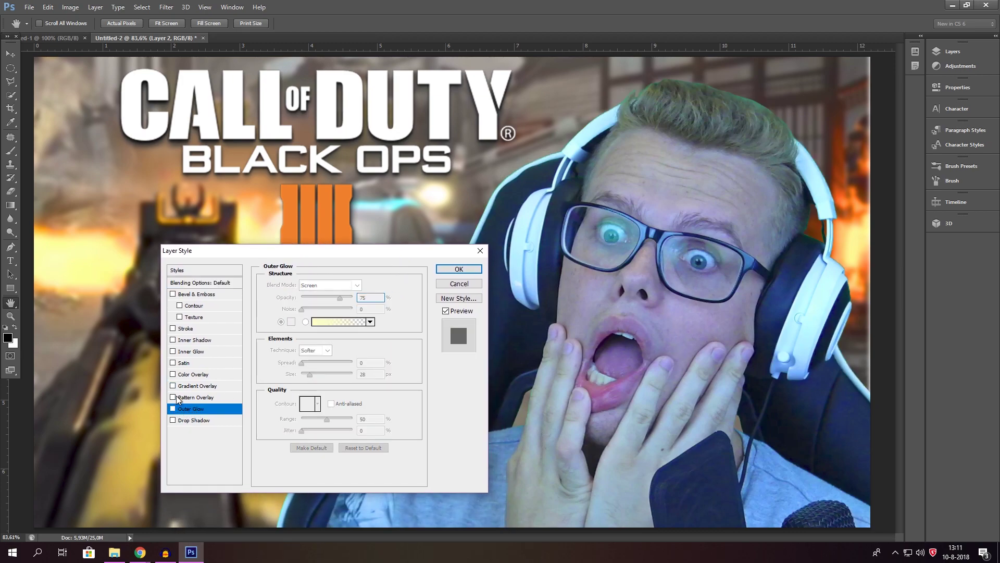
pyautogui.click(173, 352)
pyautogui.click(194, 352)
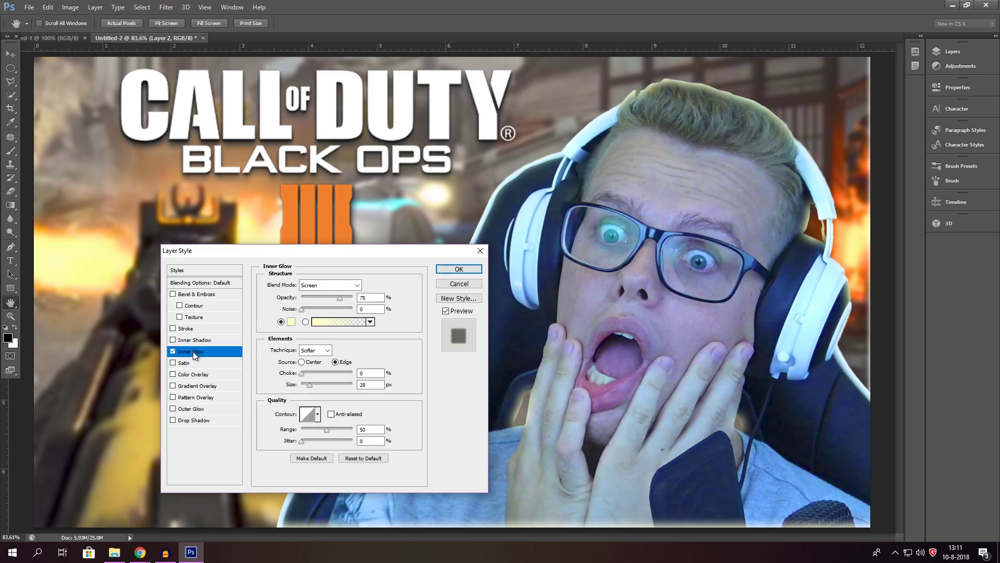
pyautogui.click(291, 321)
pyautogui.moveTo(647, 261); pyautogui.dragTo(598, 185)
pyautogui.click(845, 226)
# - Set the inner glow to size 16 px and opacity about 45%, then apply it
pyautogui.click(341, 299)
pyautogui.click(322, 385)
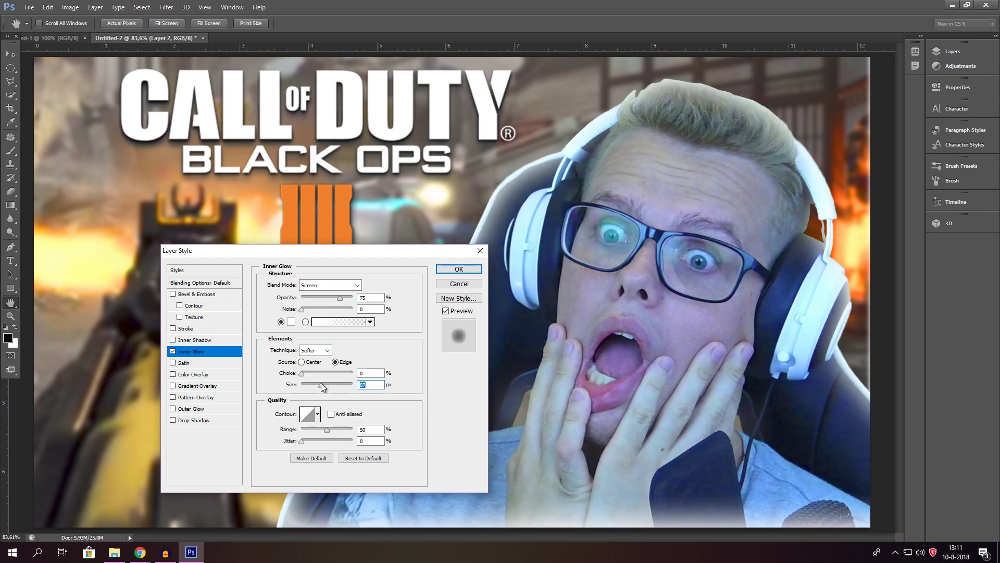
pyautogui.hotkey('shift', 'Tab')
pyautogui.moveTo(331, 302); pyautogui.dragTo(309, 299)
pyautogui.moveTo(320, 386); pyautogui.dragTo(331, 385)
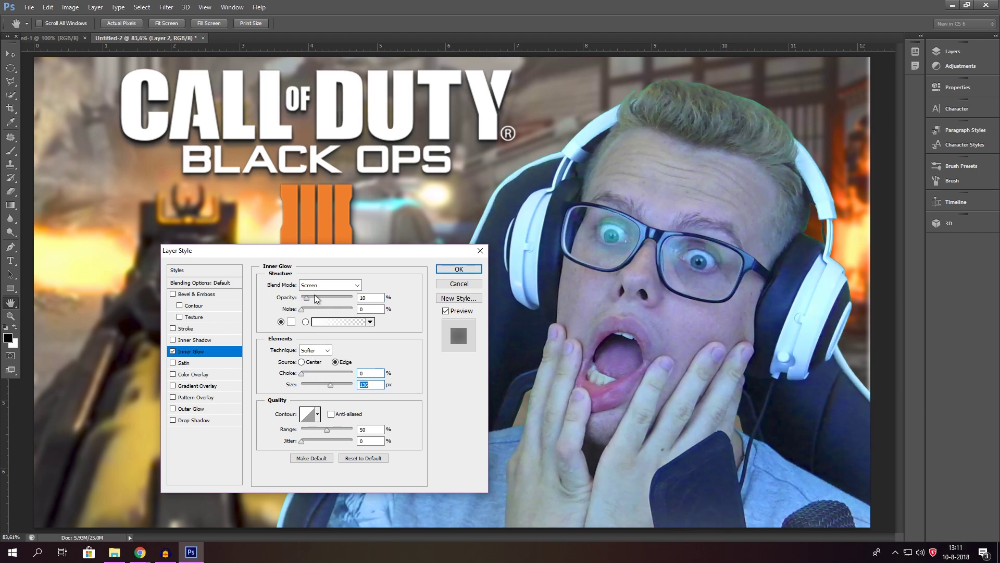
pyautogui.moveTo(308, 298); pyautogui.dragTo(325, 299)
pyautogui.moveTo(330, 385); pyautogui.dragTo(309, 388)
pyautogui.moveTo(323, 298)
pyautogui.mouseDown()
pyautogui.moveTo(331, 302)
pyautogui.moveTo(314, 301)
pyautogui.mouseUp()
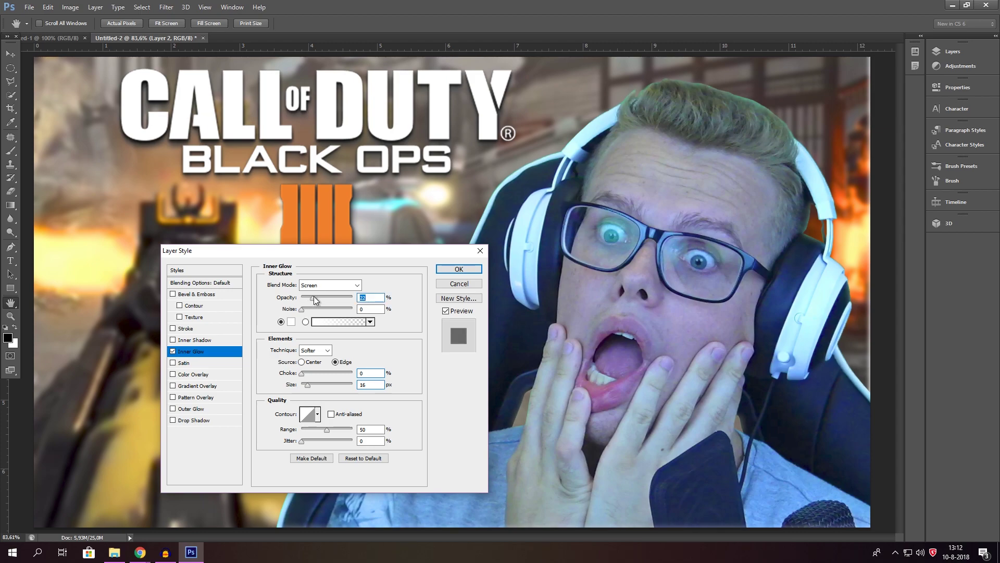
pyautogui.click(458, 268)
pyautogui.hotkey('ctrl', 't')
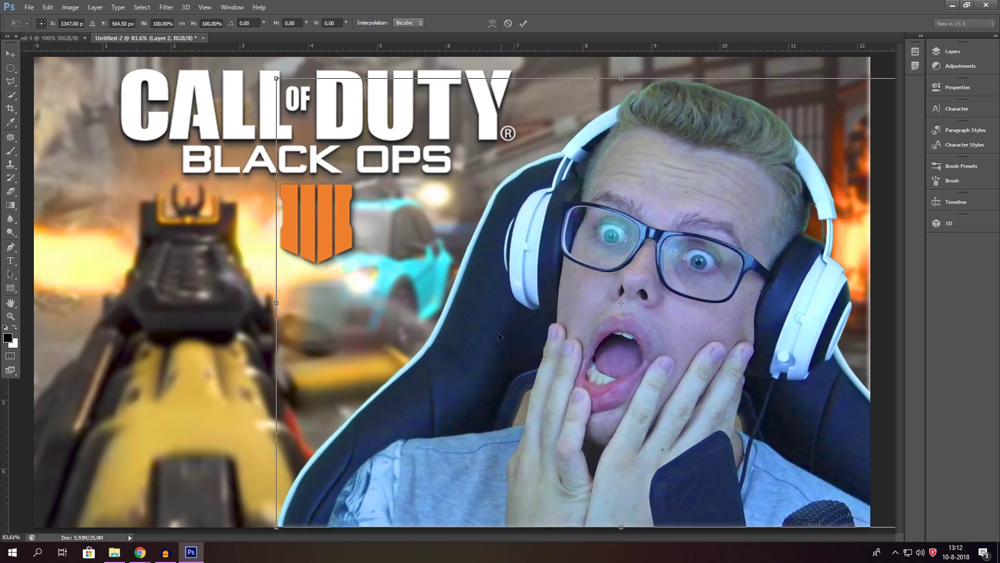
# - Move the presenter cut-out (Layer 2) slightly lower with Free Transform and apply it
pyautogui.moveTo(475, 385); pyautogui.dragTo(474, 393)
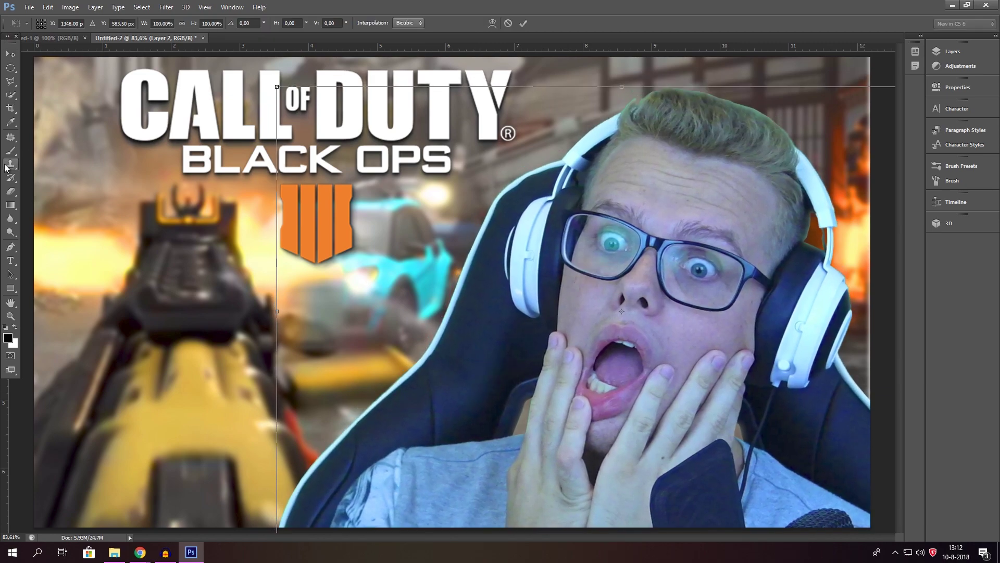
pyautogui.click(10, 53)
pyautogui.click(482, 209)
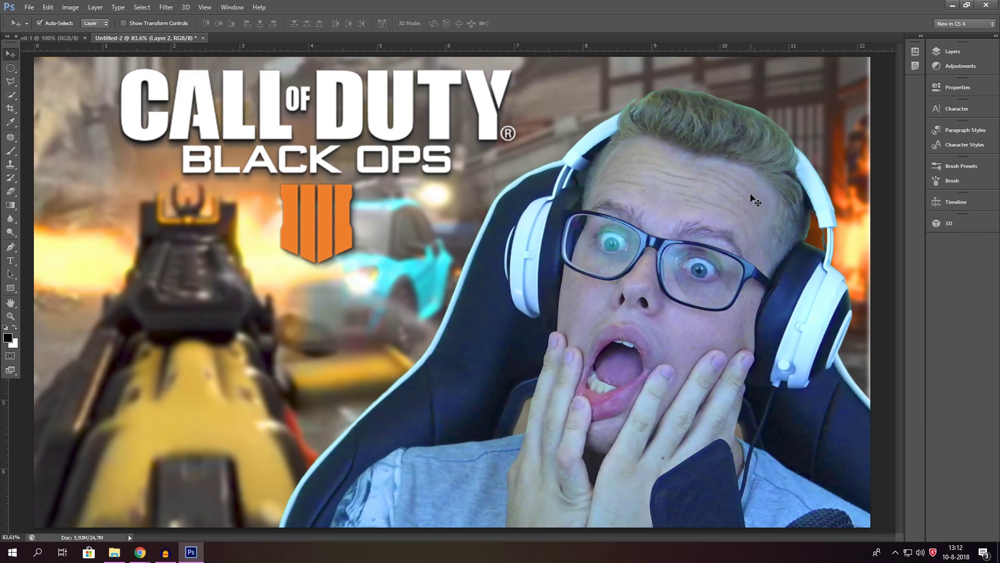
# - Zoom the view out from 66.7% to about 33% to see the whole thumbnail
pyautogui.click(11, 315)
pyautogui.rightClick(54, 310)
pyautogui.click(104, 366)
pyautogui.rightClick(206, 323)
pyautogui.click(240, 379)
pyautogui.rightClick(358, 308)
pyautogui.click(390, 370)
pyautogui.rightClick(421, 338)
pyautogui.click(459, 396)
pyautogui.rightClick(459, 332)
pyautogui.click(483, 390)
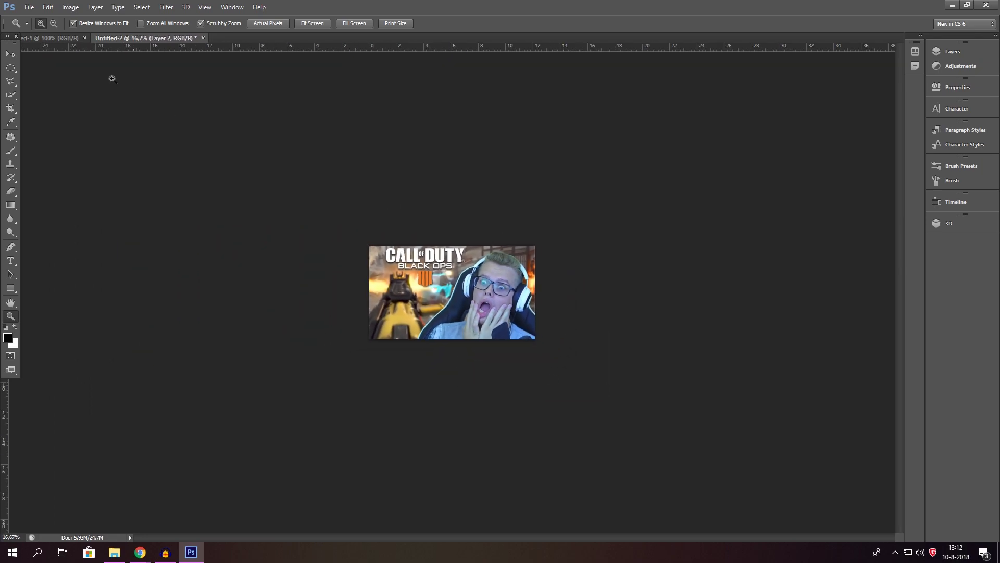
pyautogui.click(13, 54)
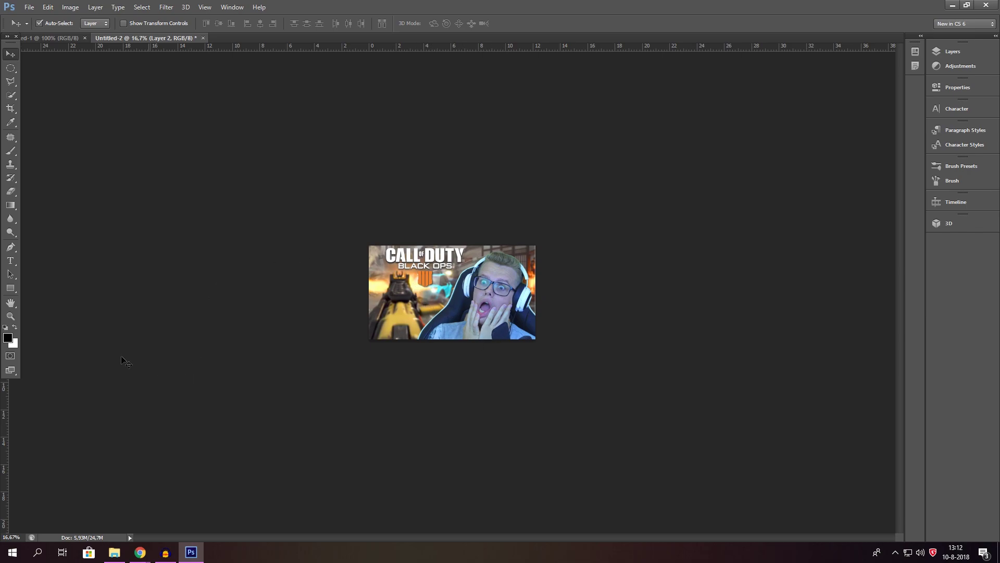
pyautogui.click(10, 316)
pyautogui.moveTo(331, 310); pyautogui.dragTo(493, 316)
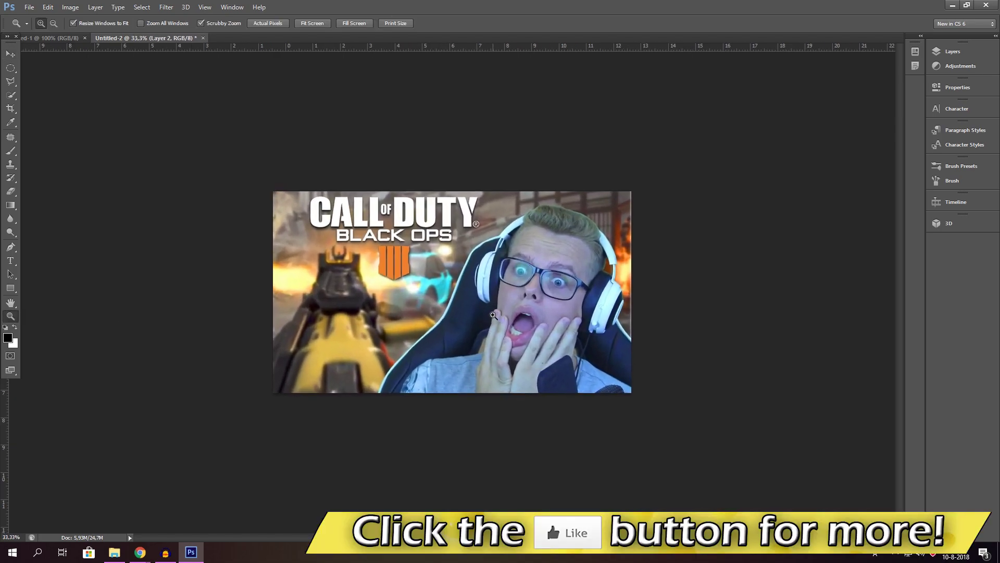
pyautogui.click(494, 315)
pyautogui.press('v')
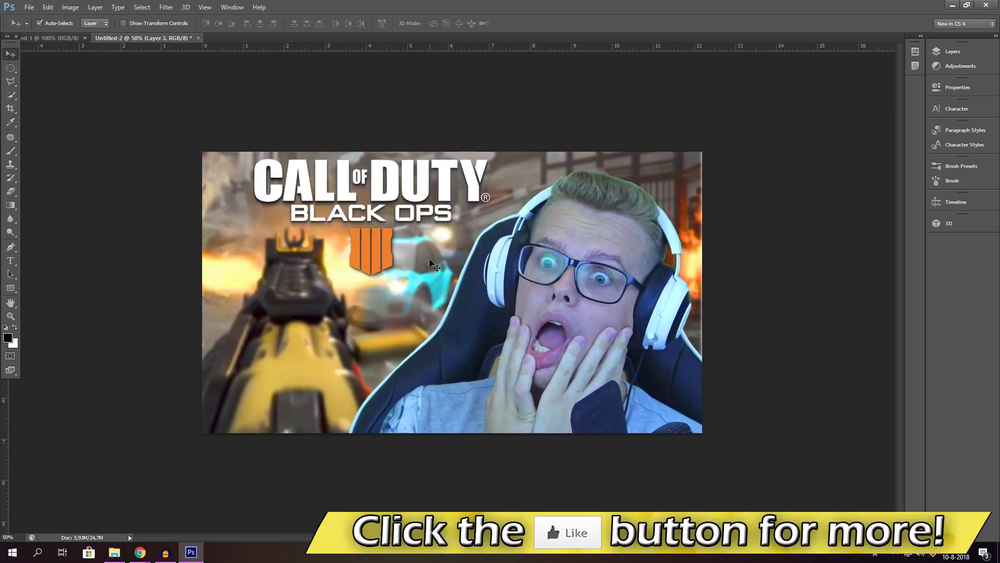
pyautogui.hotkey('ctrl', 't')
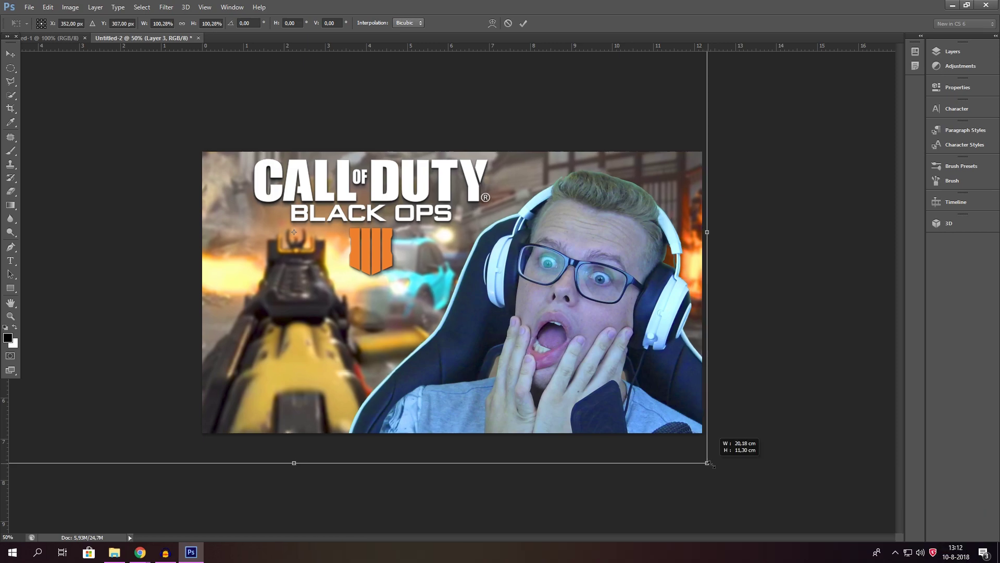
pyautogui.press('Escape')
pyautogui.click(765, 305)
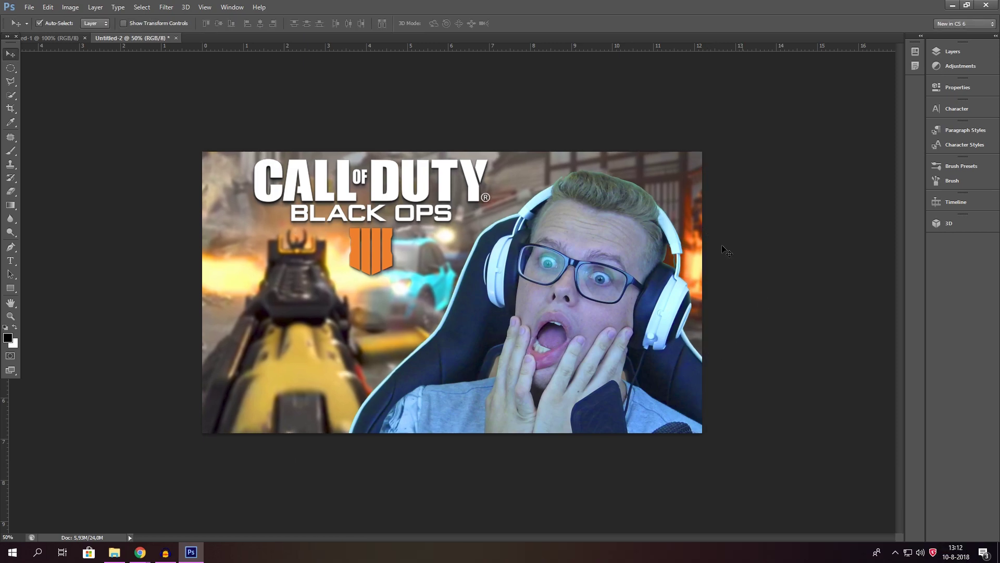